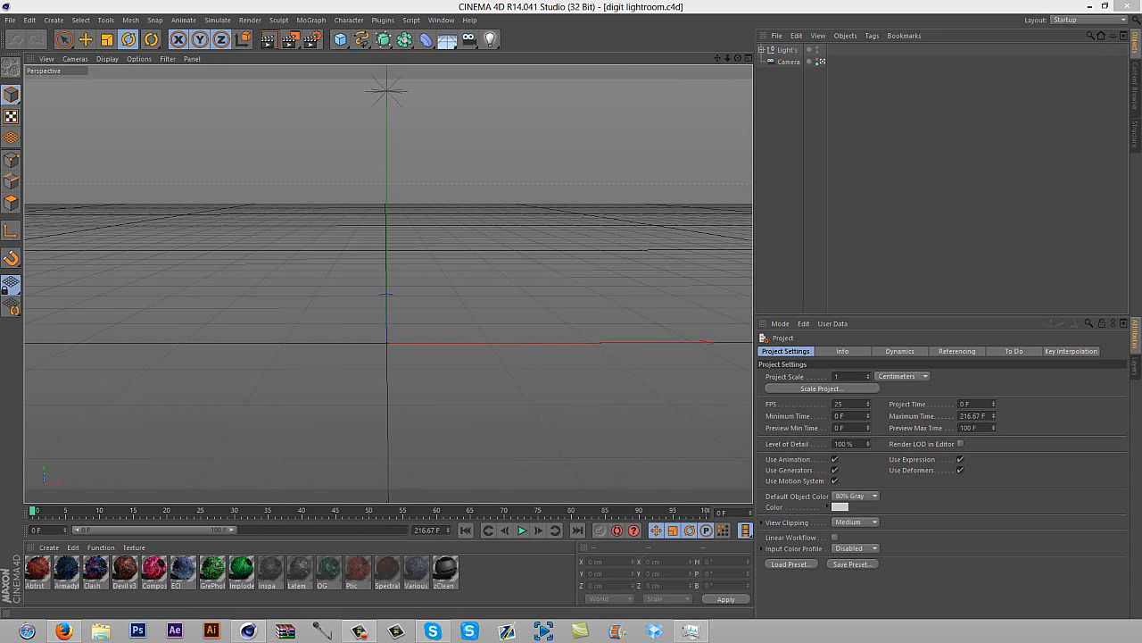
# Inspect the lights and soft boxes contained in the Light's group
pyautogui.click(762, 50)
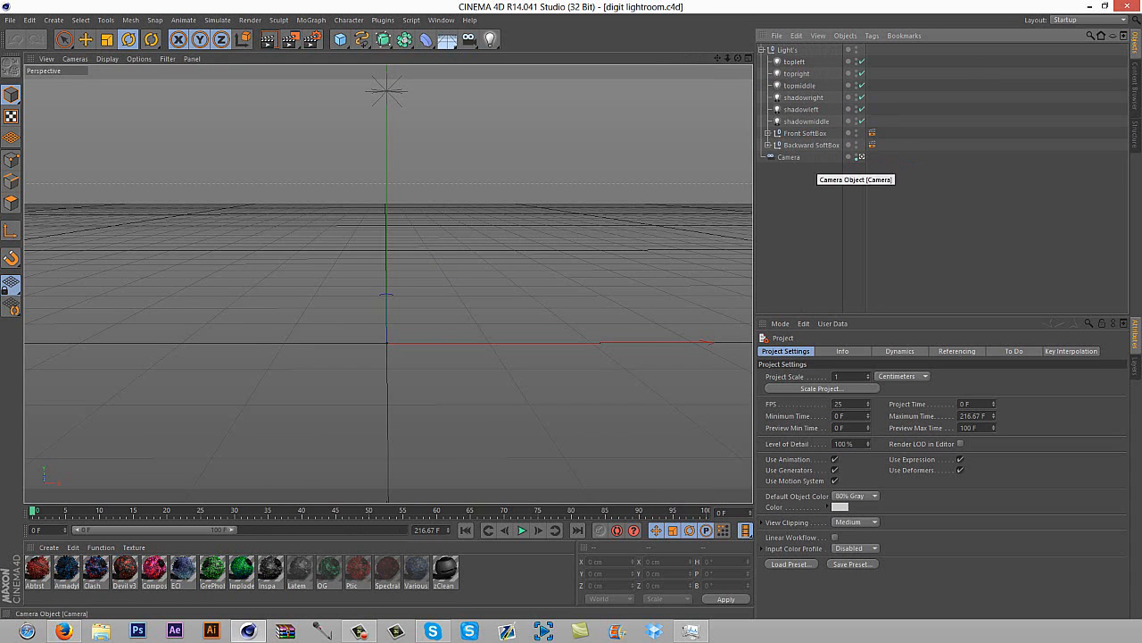
pyautogui.click(762, 50)
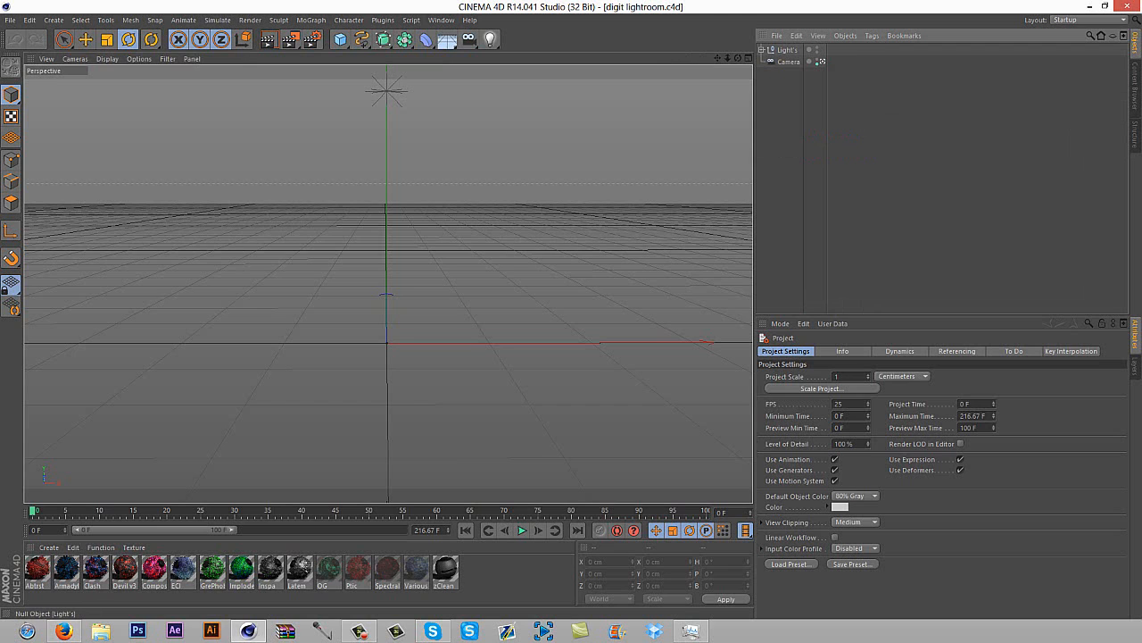
pyautogui.click(10, 20)
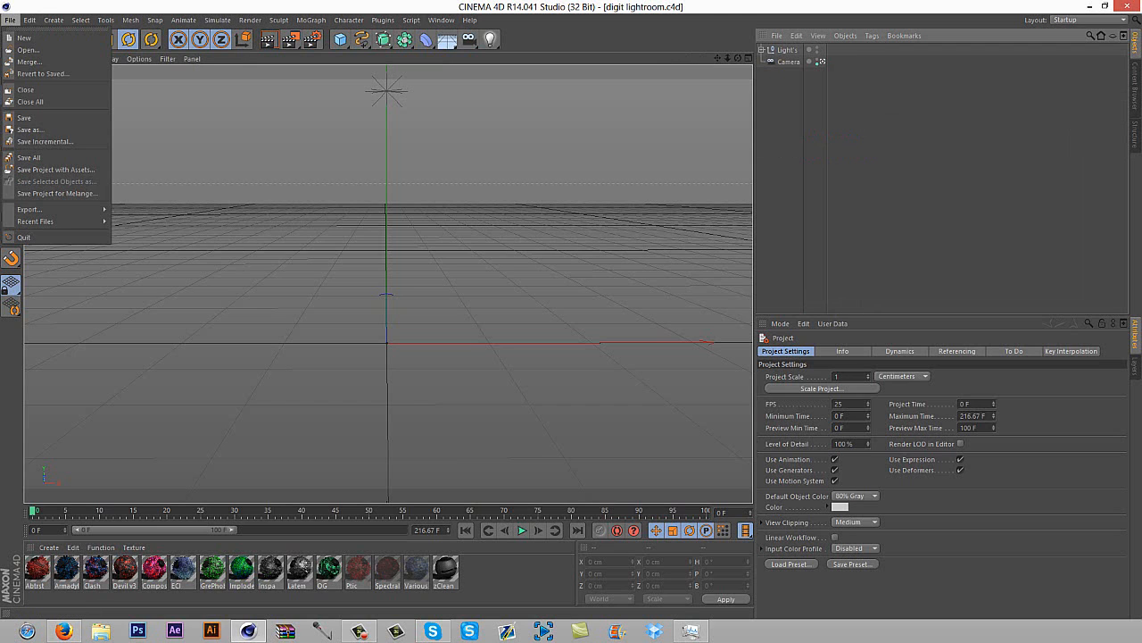
pyautogui.click(29, 20)
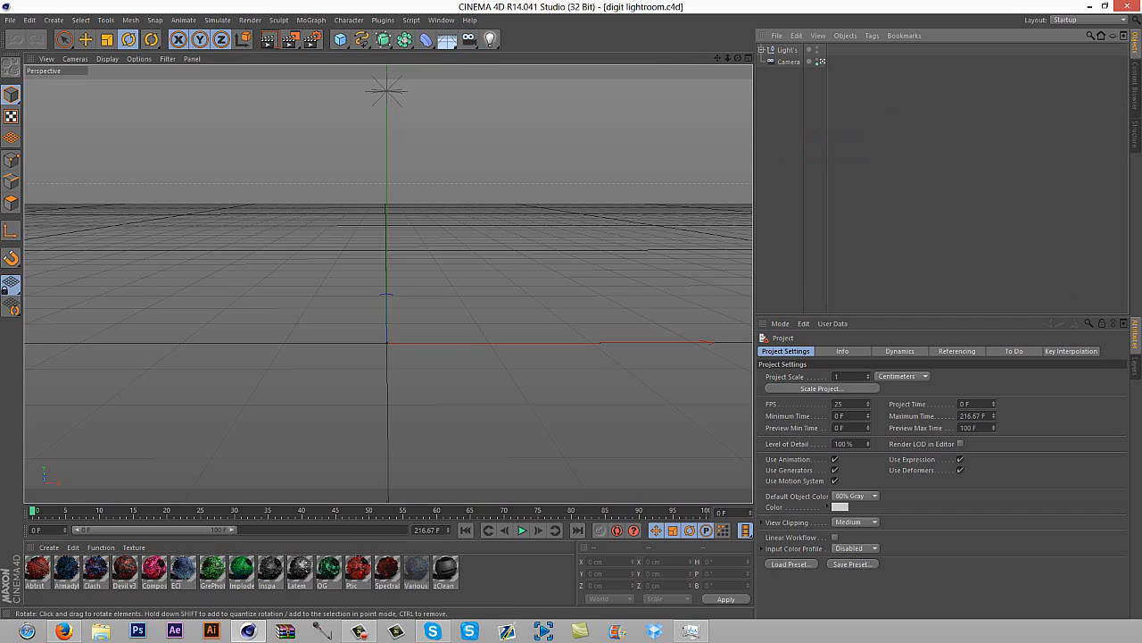
# Merge the Illustrator file digit-triangle-logo.ai into the light room scene
pyautogui.click(10, 20)
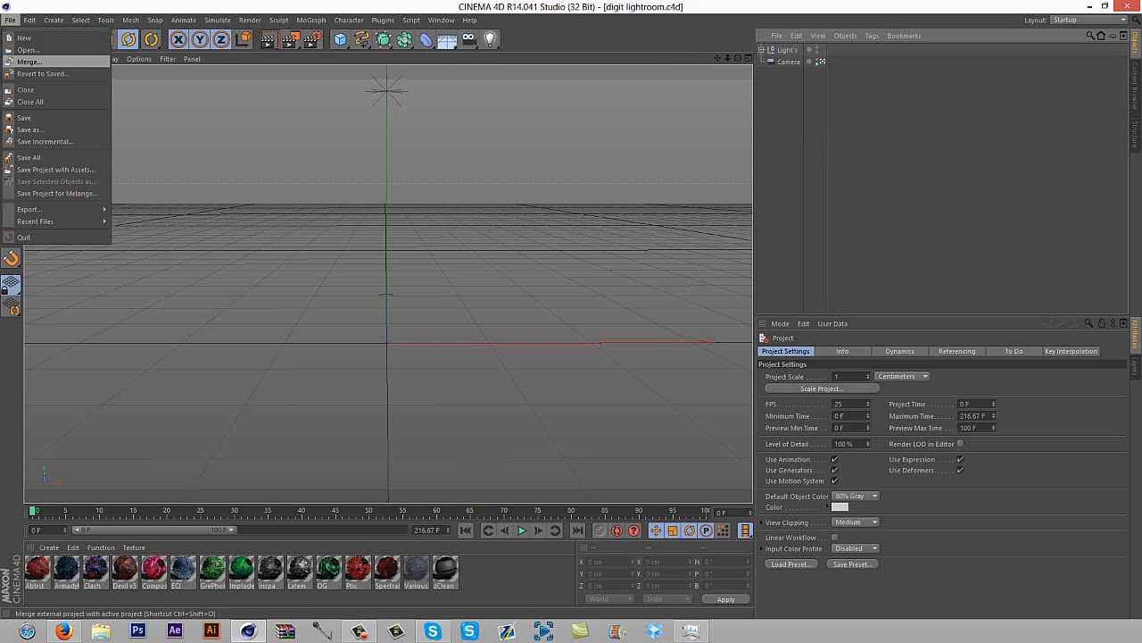
pyautogui.click(30, 62)
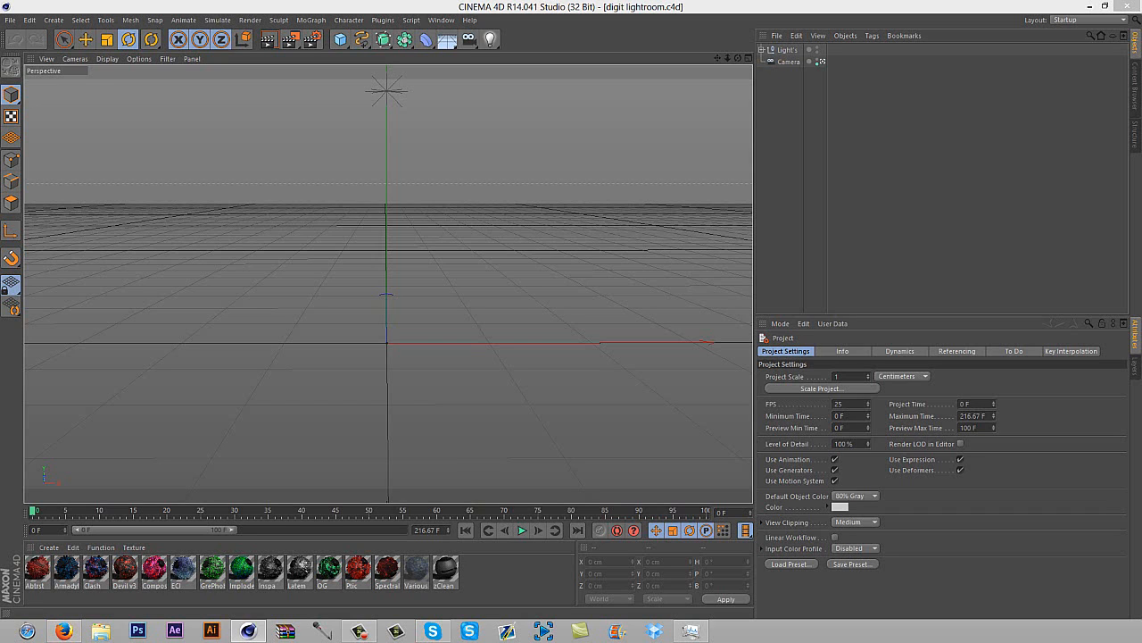
pyautogui.hotkey('ctrl', 'o')
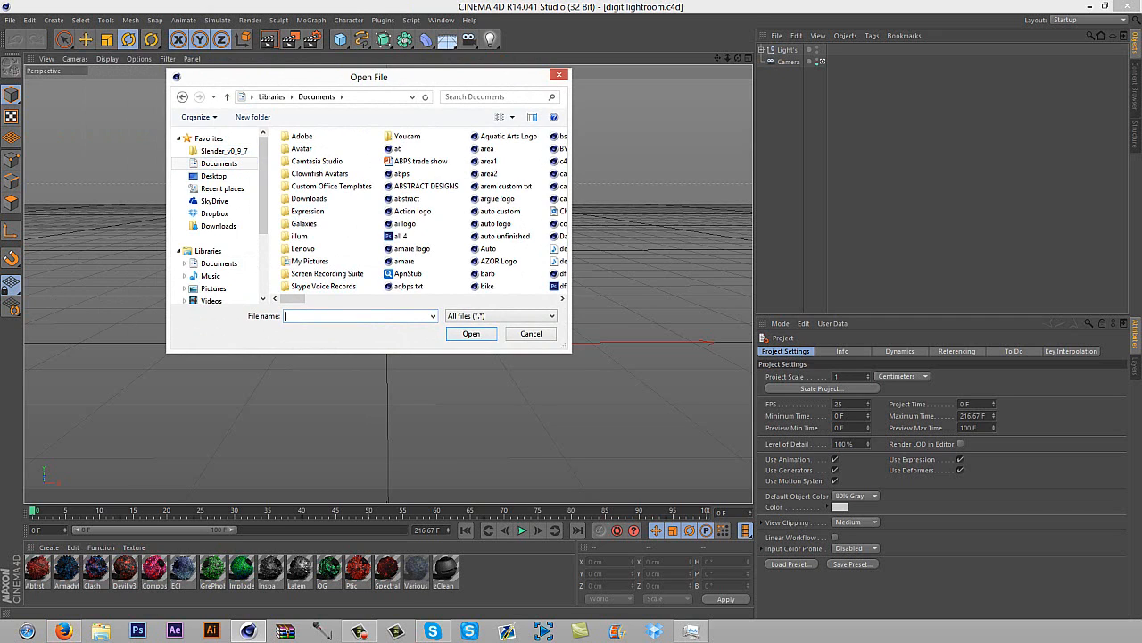
pyautogui.write('digit')
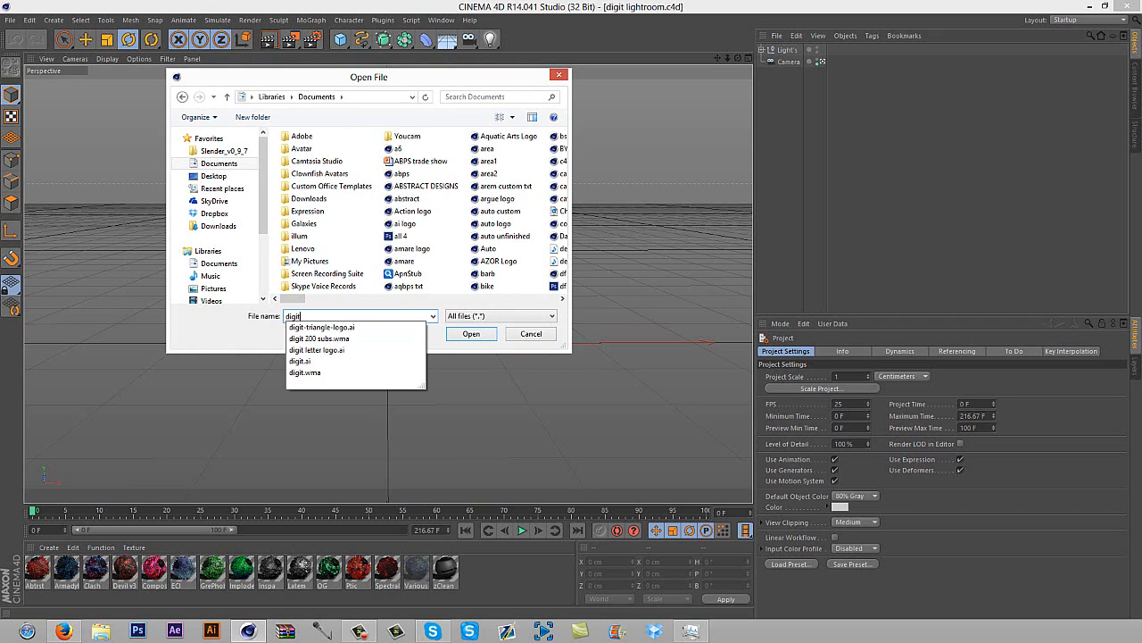
pyautogui.press('Down')
pyautogui.press('Return')
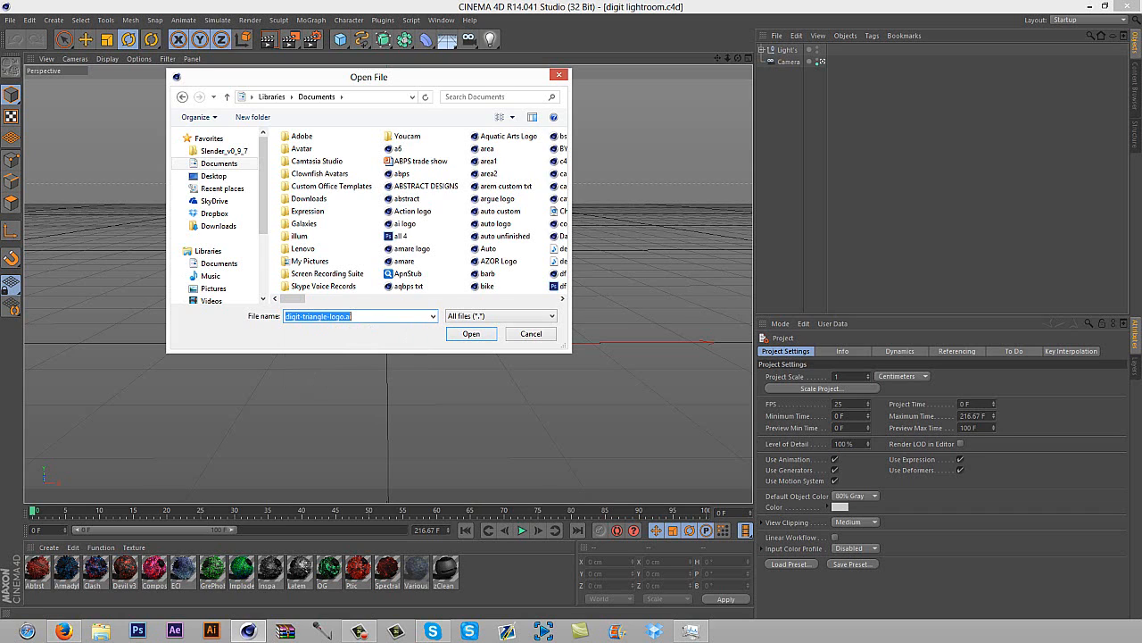
pyautogui.press('Return')
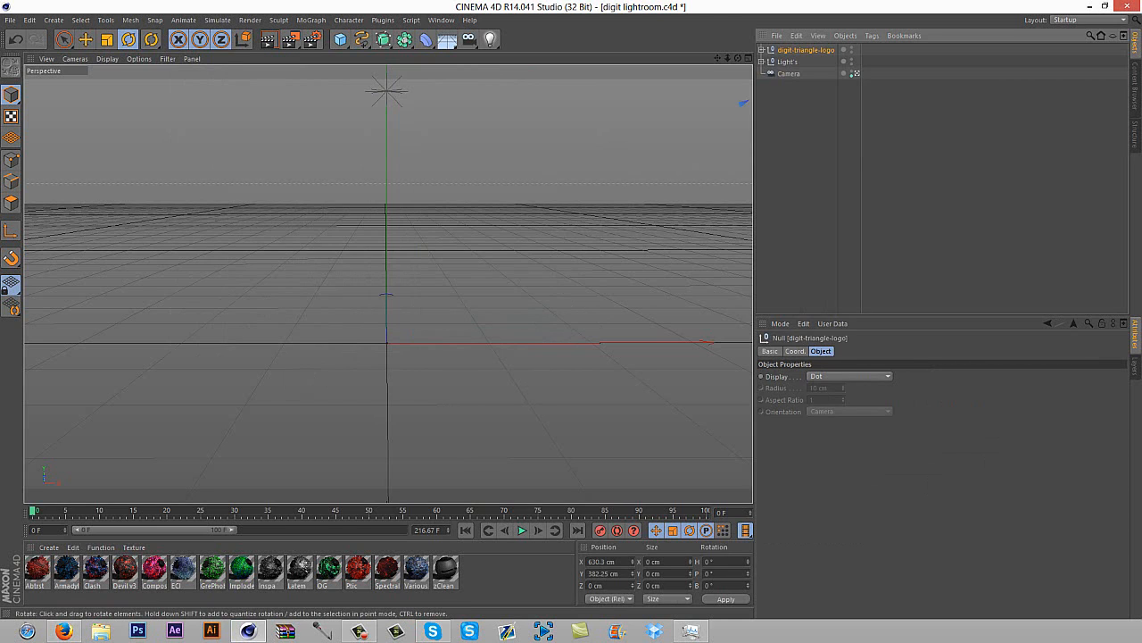
# Move the imported digit-triangle-logo null near the scene's centre, to about X -101 cm, Y 60 cm, Z -41 cm
pyautogui.moveTo(531, 314); pyautogui.dragTo(540, 315)
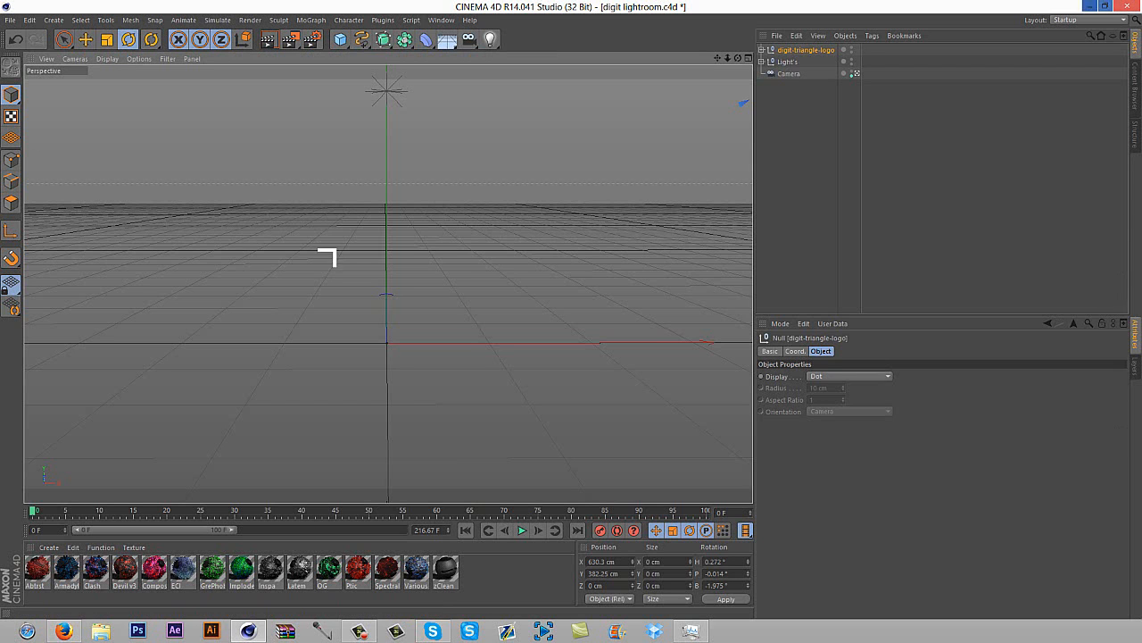
pyautogui.moveTo(727, 58); pyautogui.dragTo(657, 62)
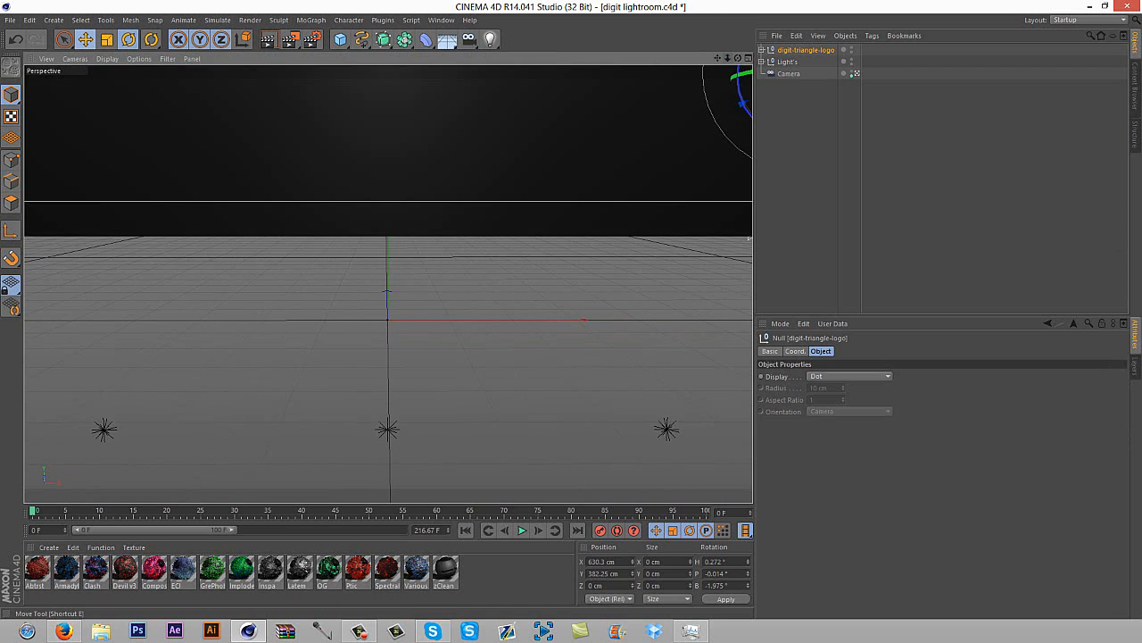
pyautogui.click(86, 39)
pyautogui.moveTo(728, 58); pyautogui.dragTo(775, 59)
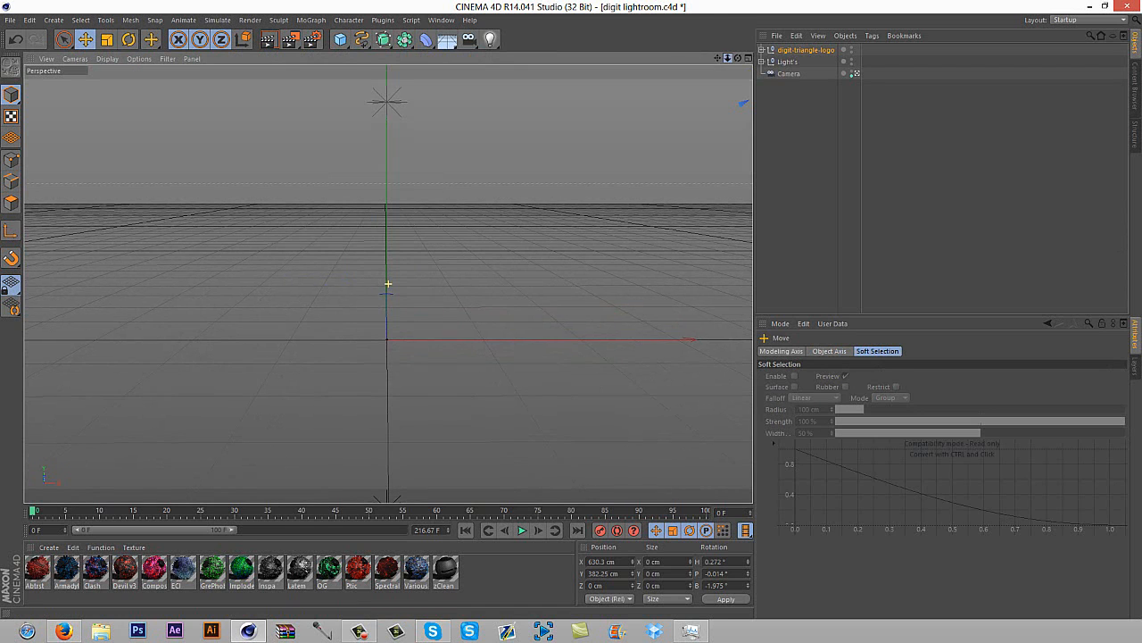
pyautogui.moveTo(705, 116); pyautogui.dragTo(201, 357)
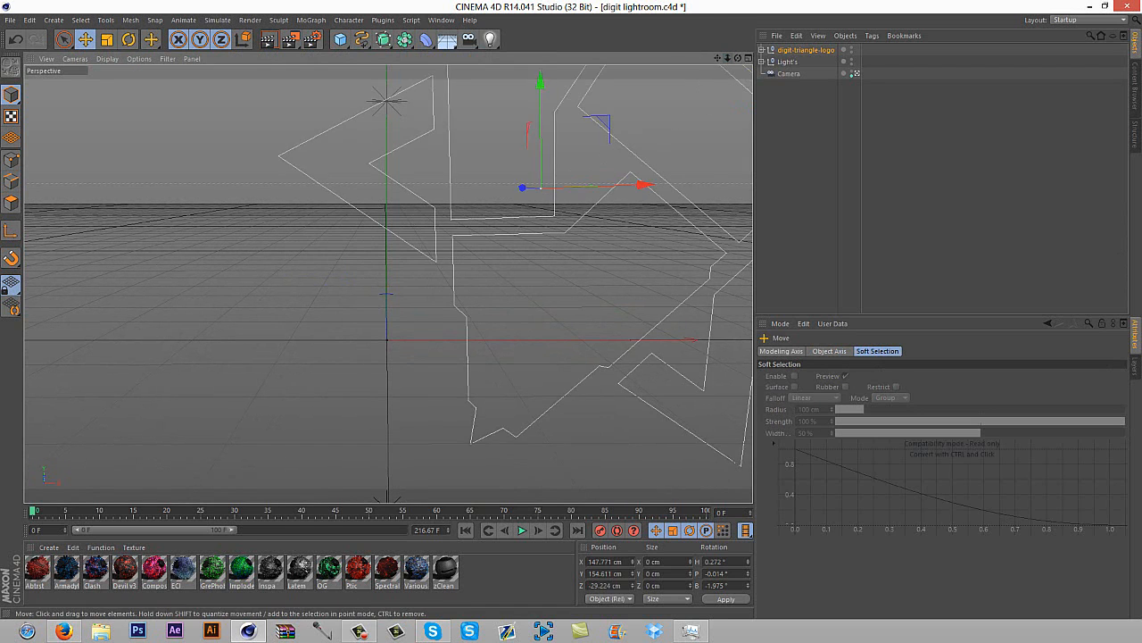
pyautogui.moveTo(661, 196); pyautogui.dragTo(401, 296)
# Scale the logo down to about half its size and shift it to about X -34 cm, Y 72 cm
pyautogui.click(107, 40)
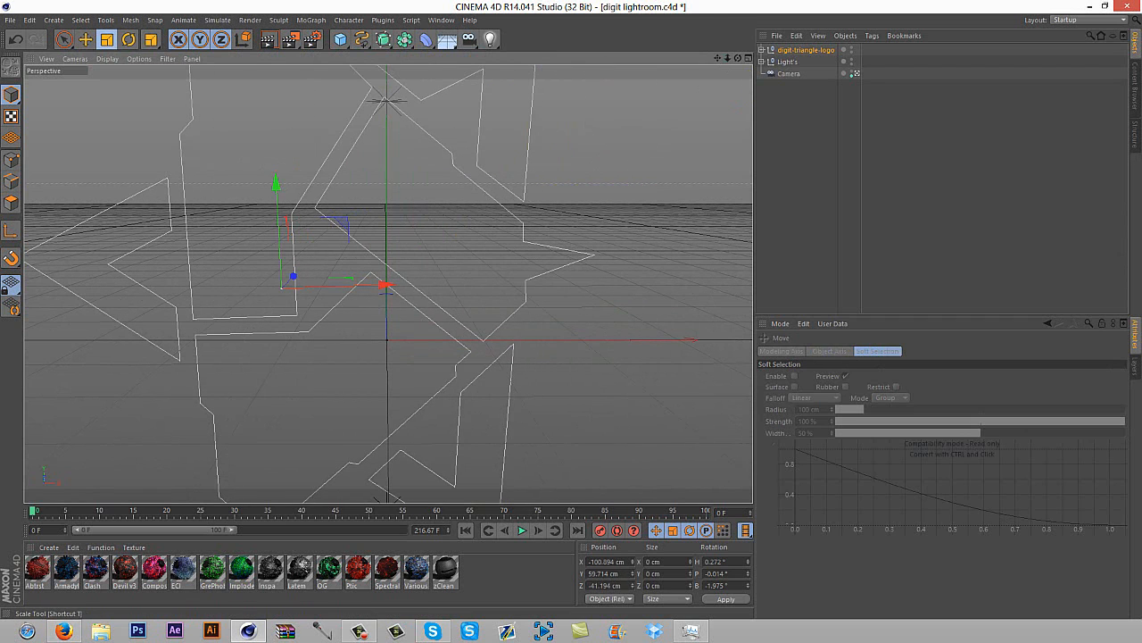
pyautogui.moveTo(535, 223); pyautogui.dragTo(422, 232)
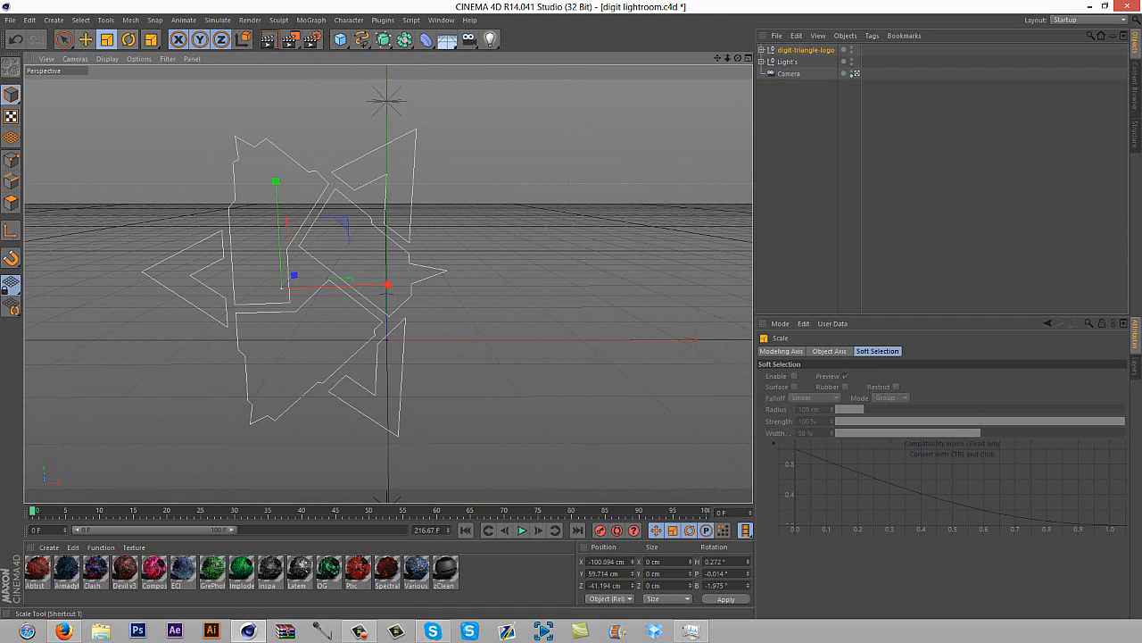
pyautogui.click(86, 39)
pyautogui.moveTo(232, 295); pyautogui.dragTo(301, 292)
# Rotate the logo in its own plane by about -20.3°
pyautogui.press('r')
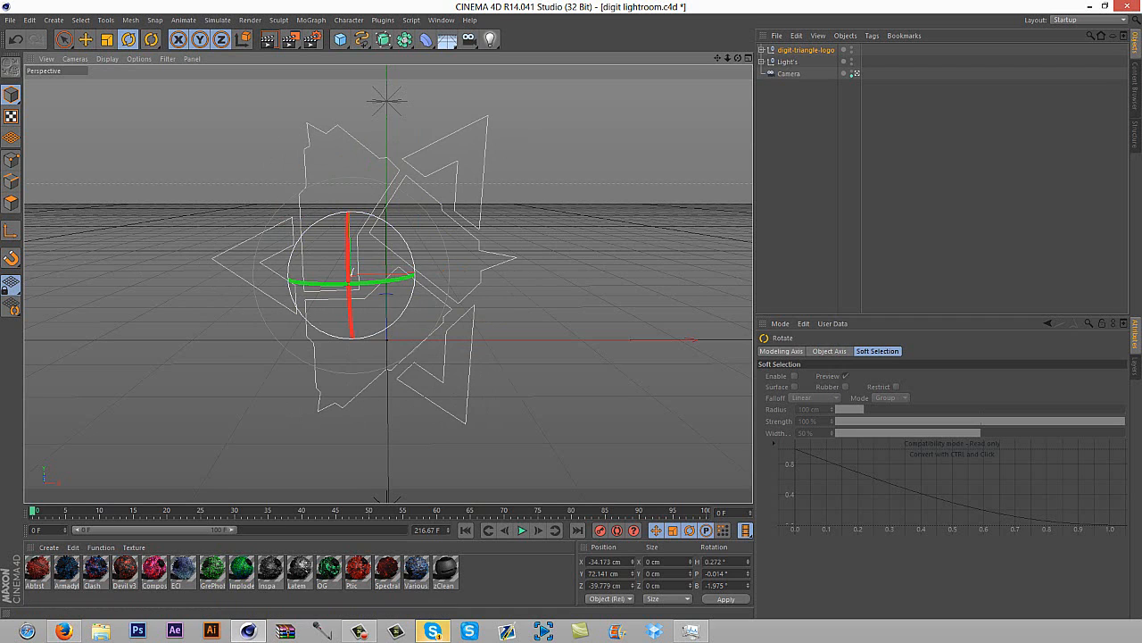
pyautogui.moveTo(410, 255); pyautogui.dragTo(397, 238)
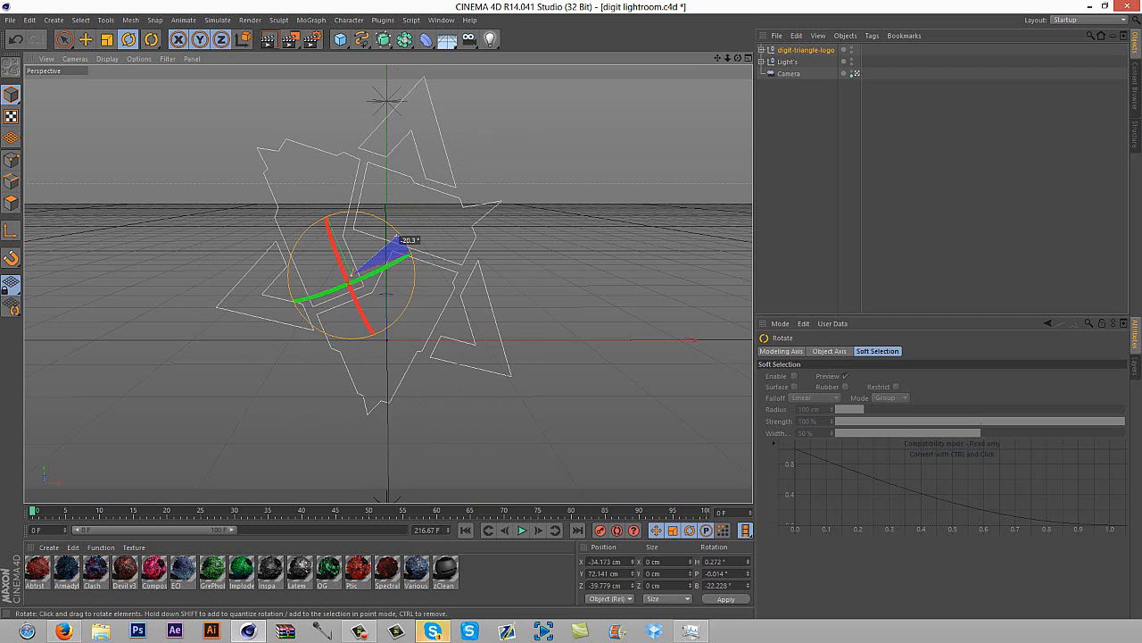
pyautogui.click(86, 39)
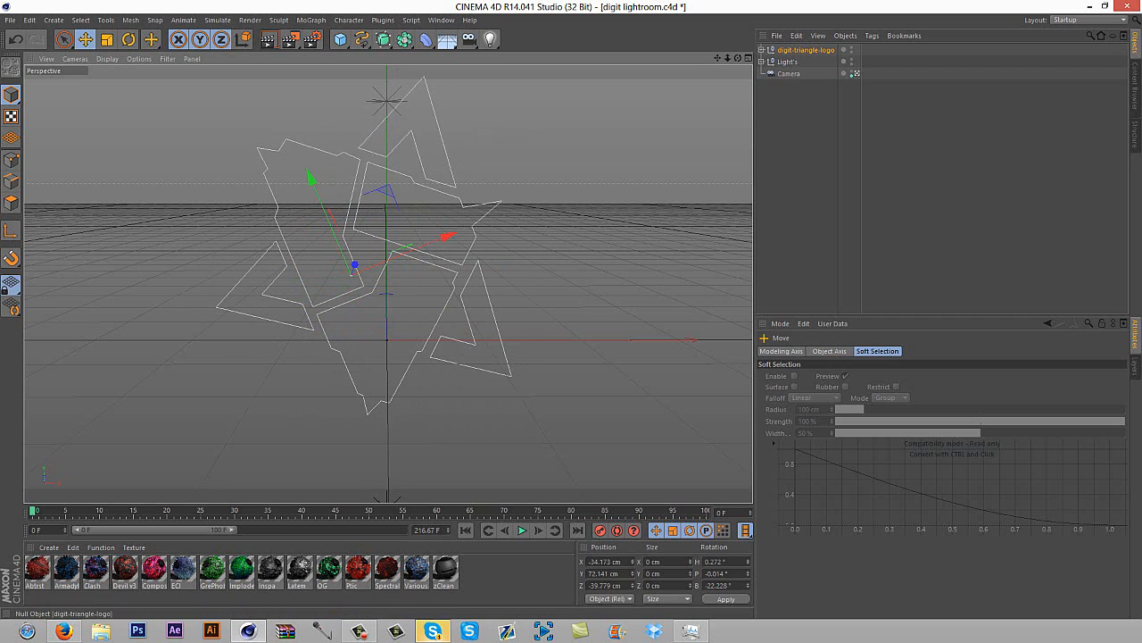
# Take Path 1 through Path 6 out of the digit-triangle-logo null to the top level of the hierarchy
pyautogui.click(761, 50)
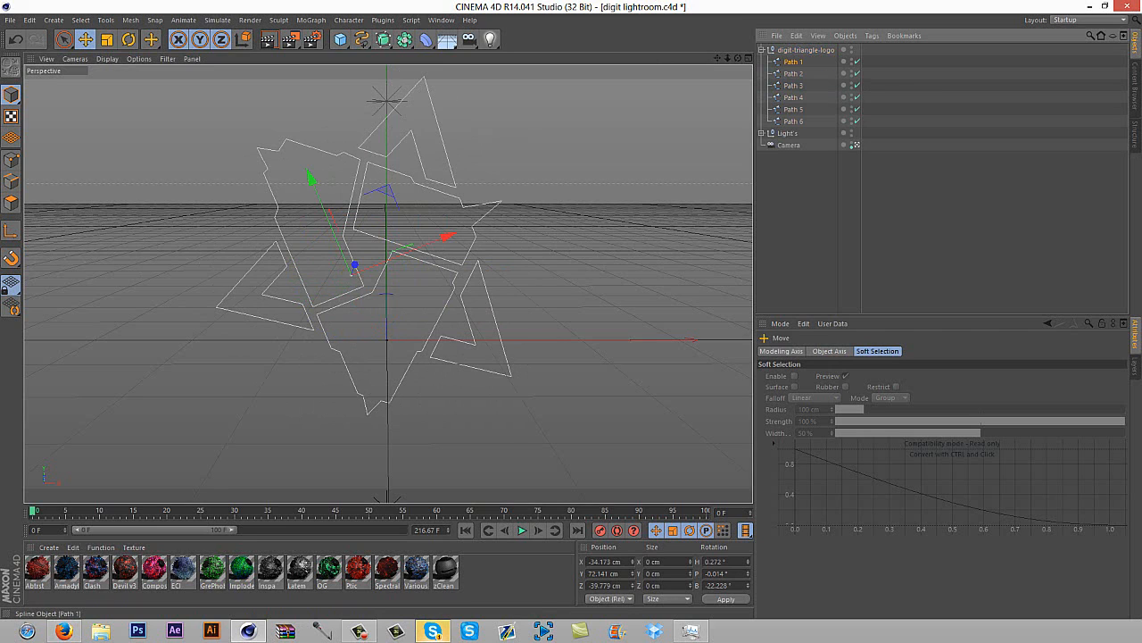
pyautogui.click(793, 62)
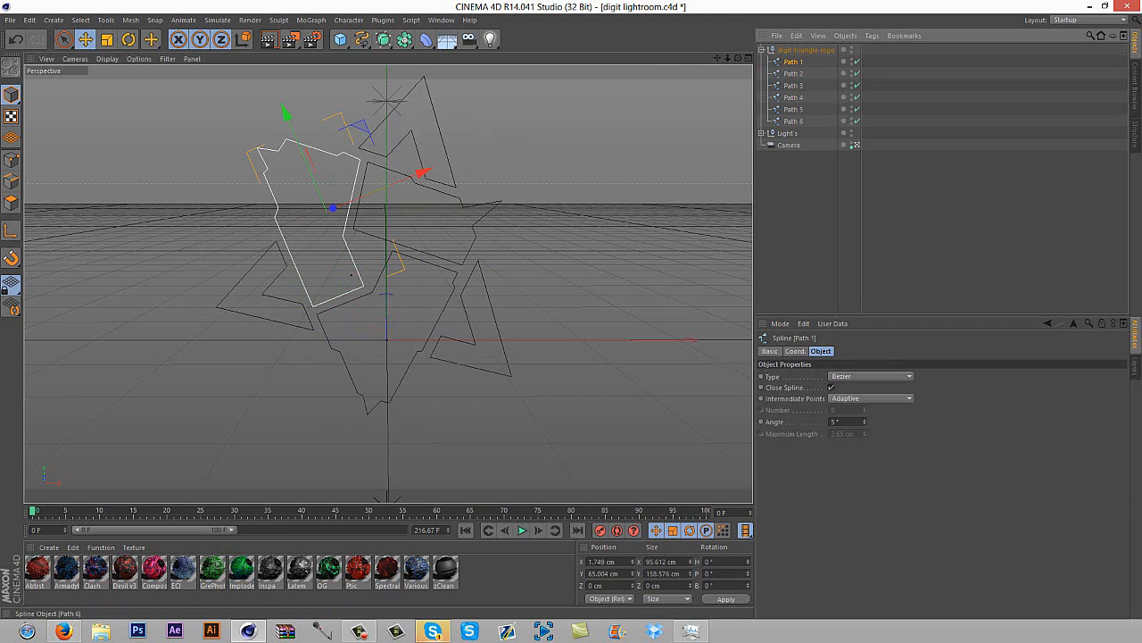
pyautogui.keyDown('shift'); pyautogui.click(793, 121); pyautogui.keyUp('shift')
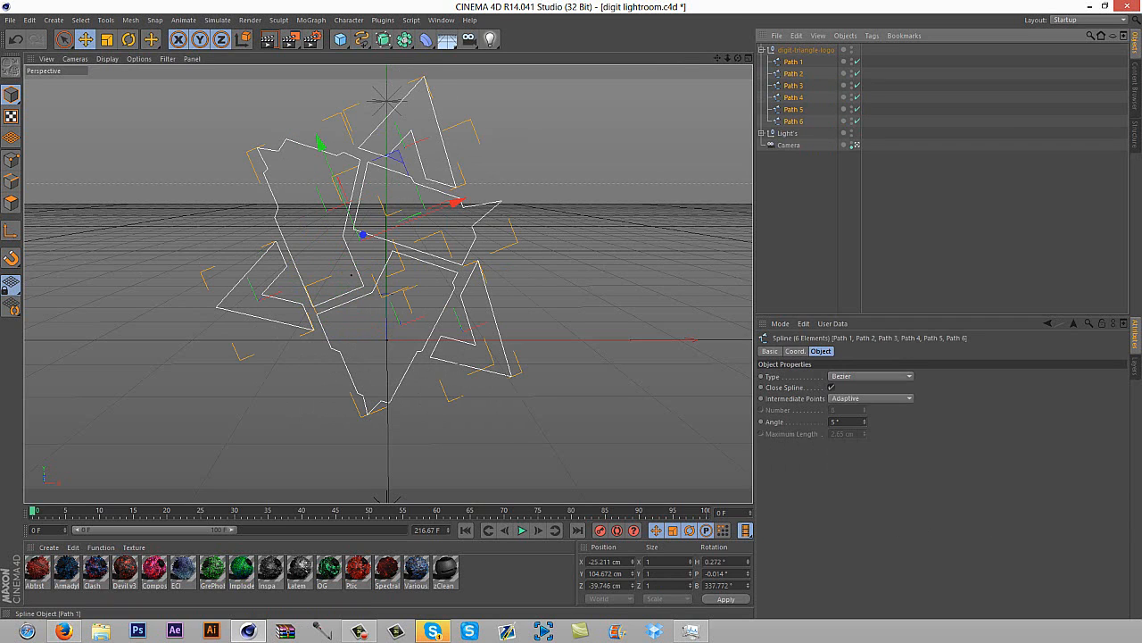
pyautogui.moveTo(794, 61); pyautogui.dragTo(793, 46)
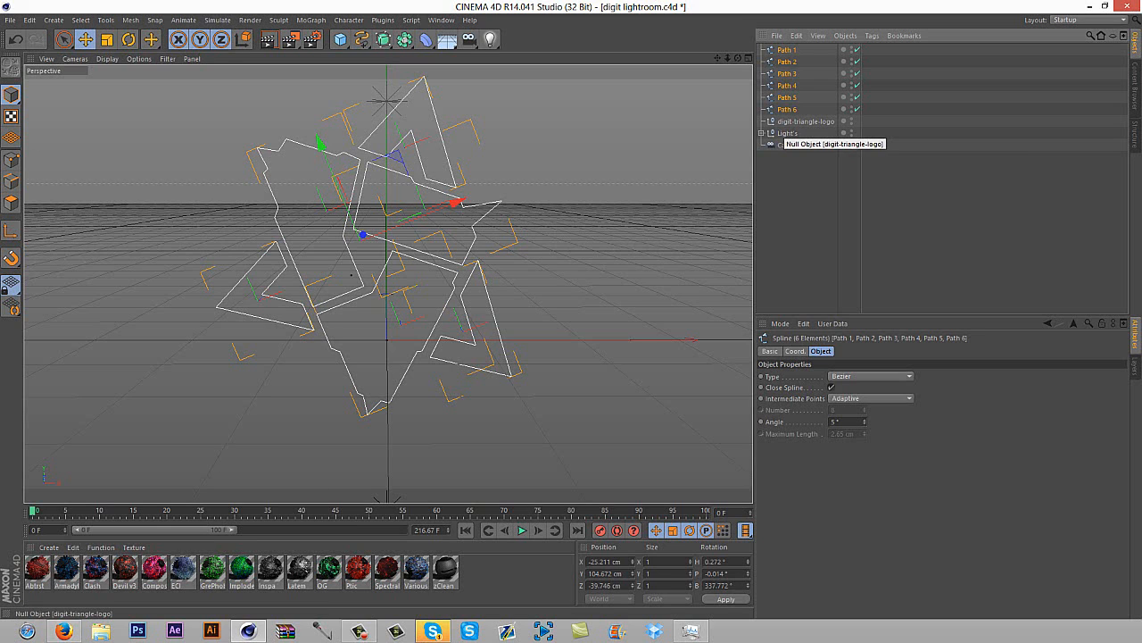
# Merge the six paths into one spline with Connect Objects + Delete, and delete the empty digit-triangle-logo null
pyautogui.rightClick(799, 82)
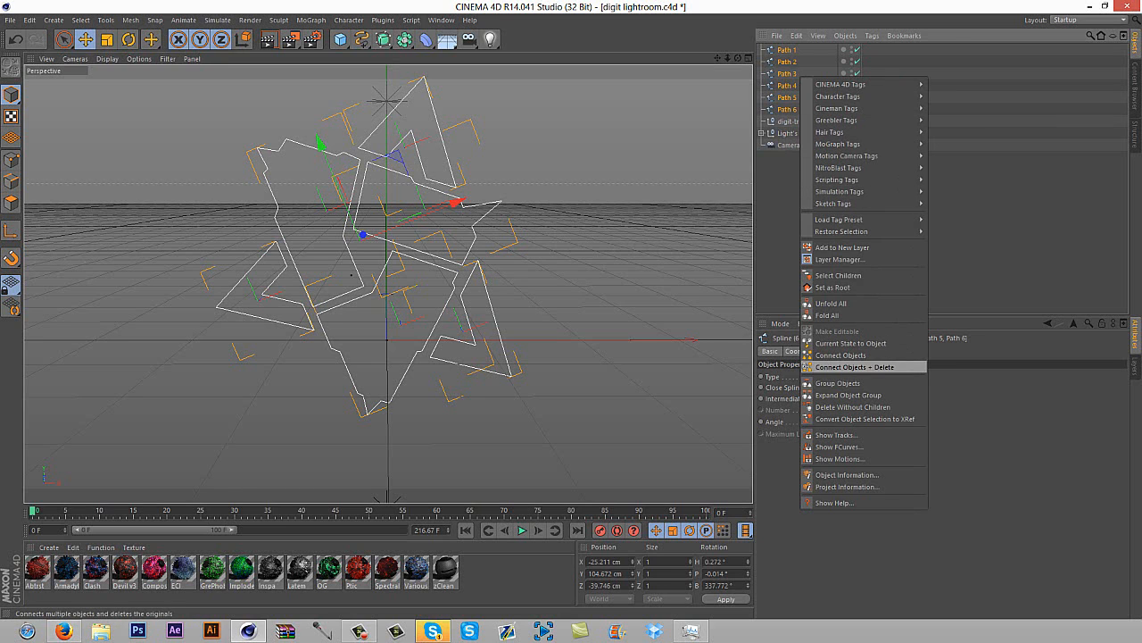
pyautogui.click(854, 367)
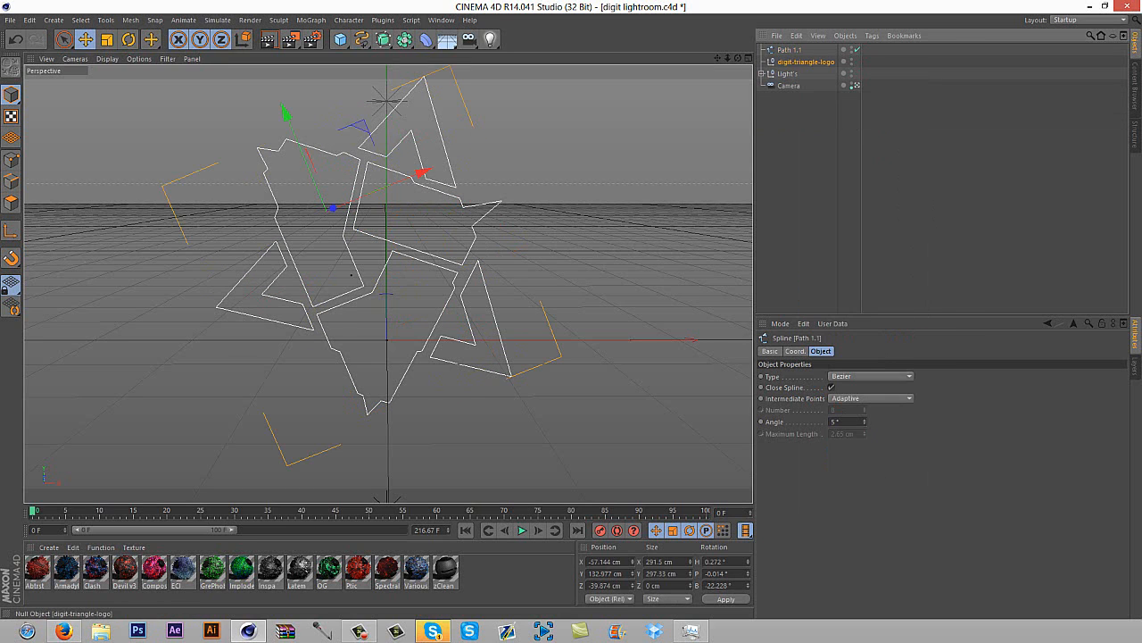
pyautogui.click(803, 62)
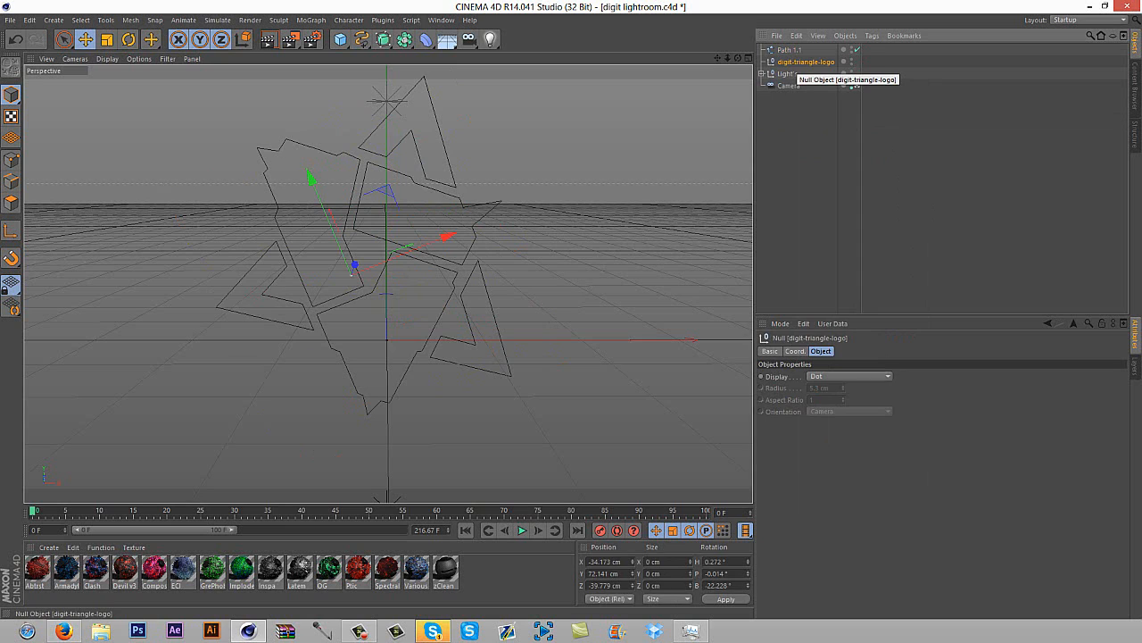
pyautogui.press('Delete')
# Add an Extrude NURBS and make the combined logo spline its child
pyautogui.moveTo(382, 39); pyautogui.dragTo(520, 56)
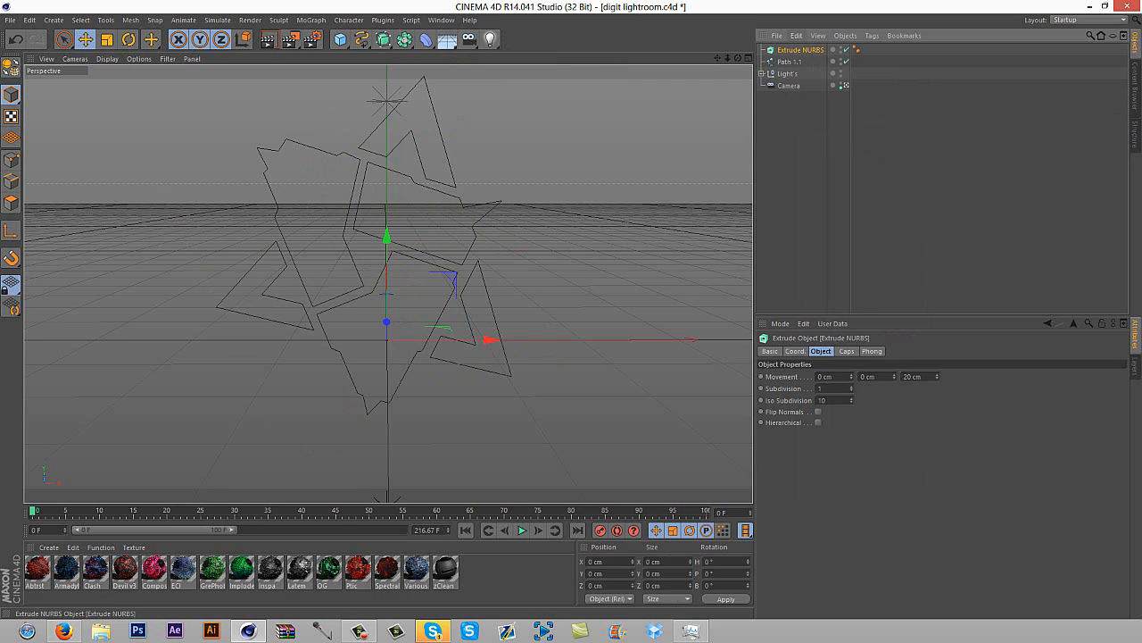
pyautogui.click(790, 61)
pyautogui.moveTo(790, 61); pyautogui.dragTo(800, 50)
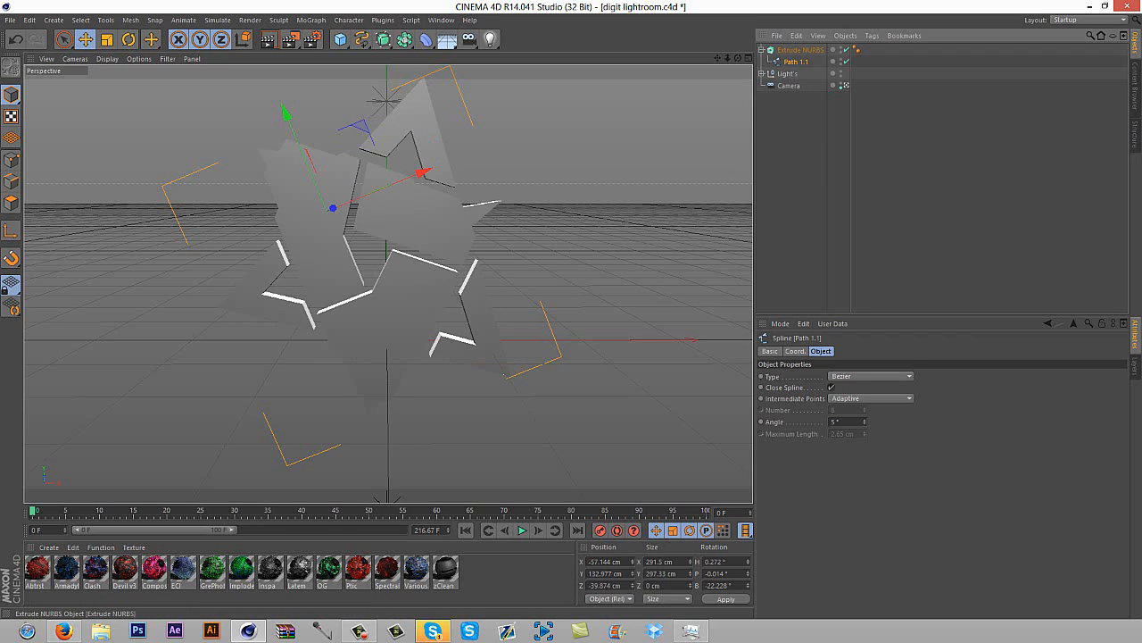
pyautogui.click(761, 50)
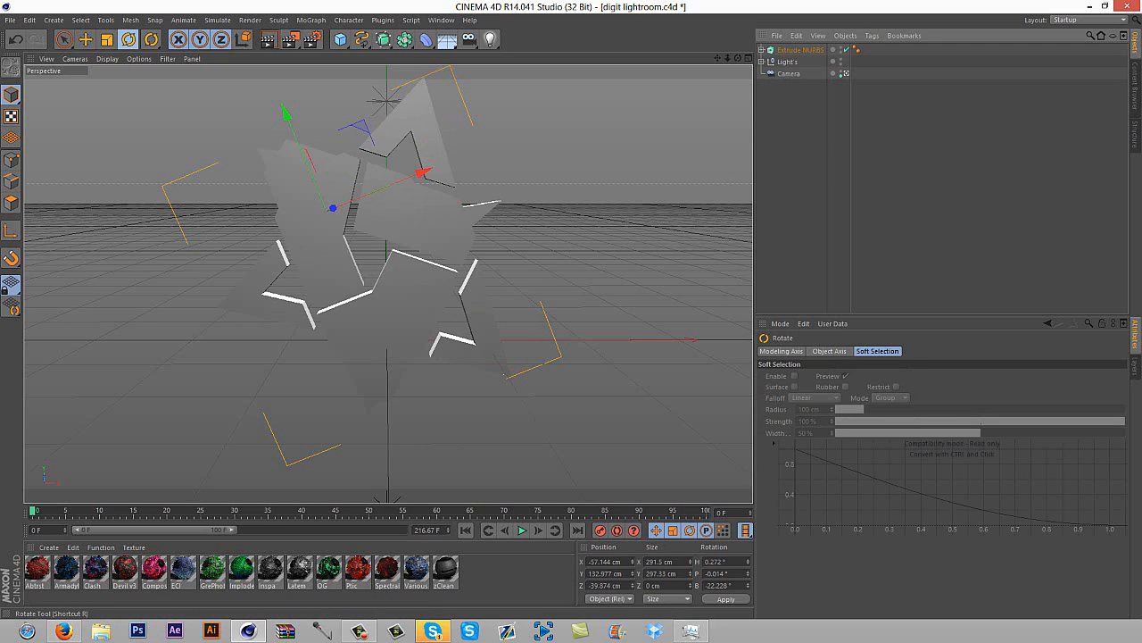
pyautogui.click(129, 40)
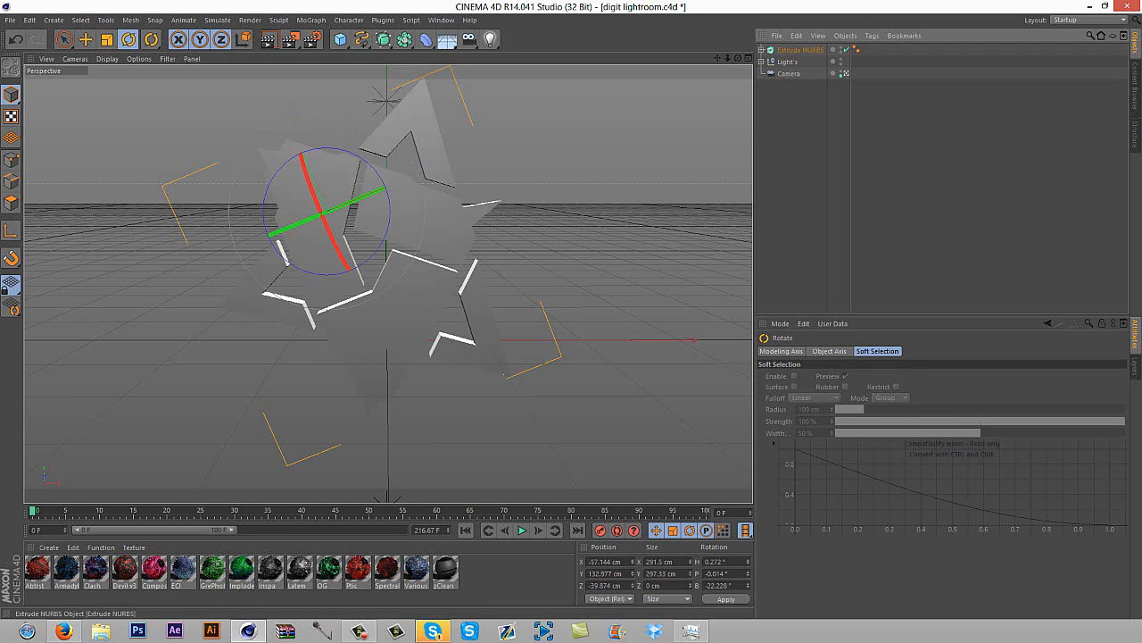
pyautogui.moveTo(308, 183)
pyautogui.mouseDown()
pyautogui.moveTo(357, 176)
pyautogui.moveTo(319, 176)
pyautogui.mouseUp()
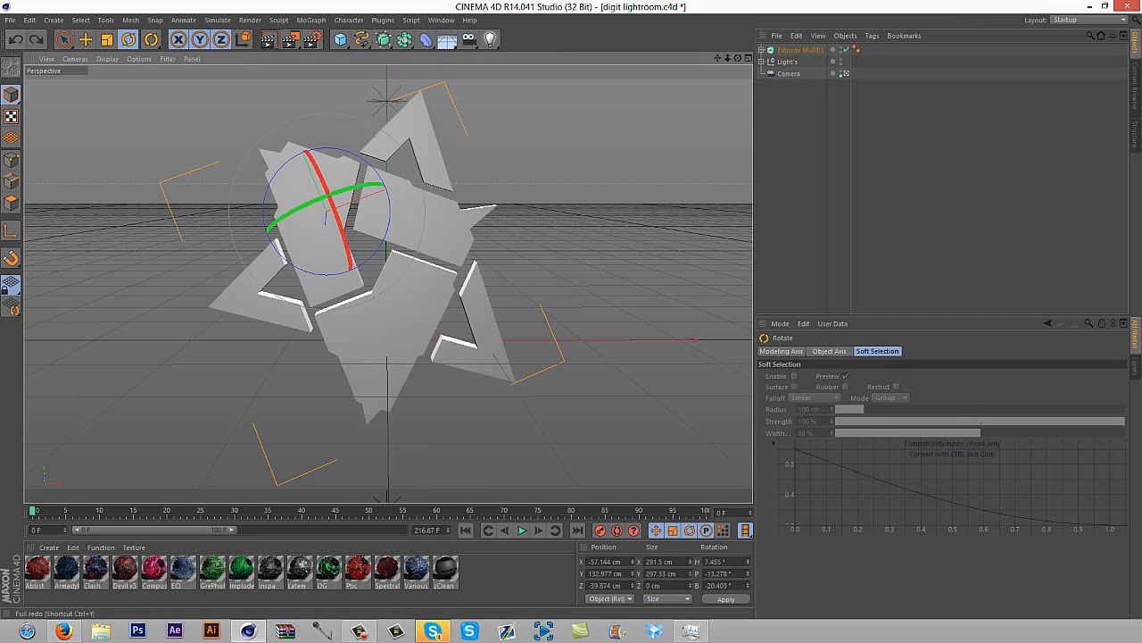
pyautogui.click(15, 40)
pyautogui.click(15, 39)
pyautogui.click(16, 39)
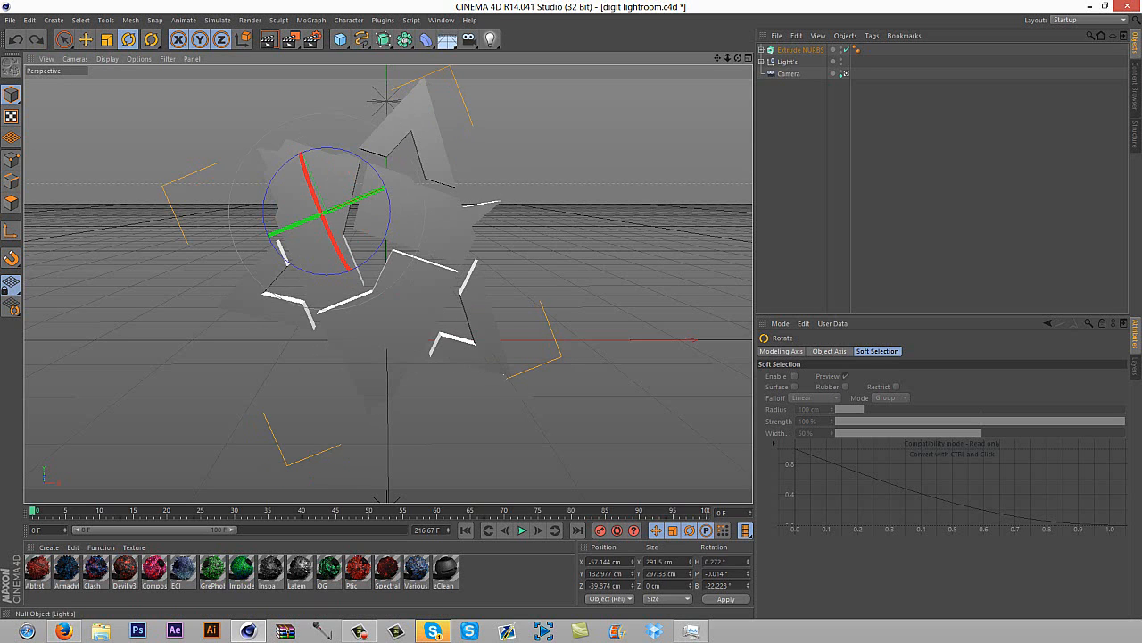
# Rotate the logo spline to about 2° heading and 4.3° pitch, and rotate it together with its Extrude NURBS
pyautogui.click(761, 50)
pyautogui.click(794, 61)
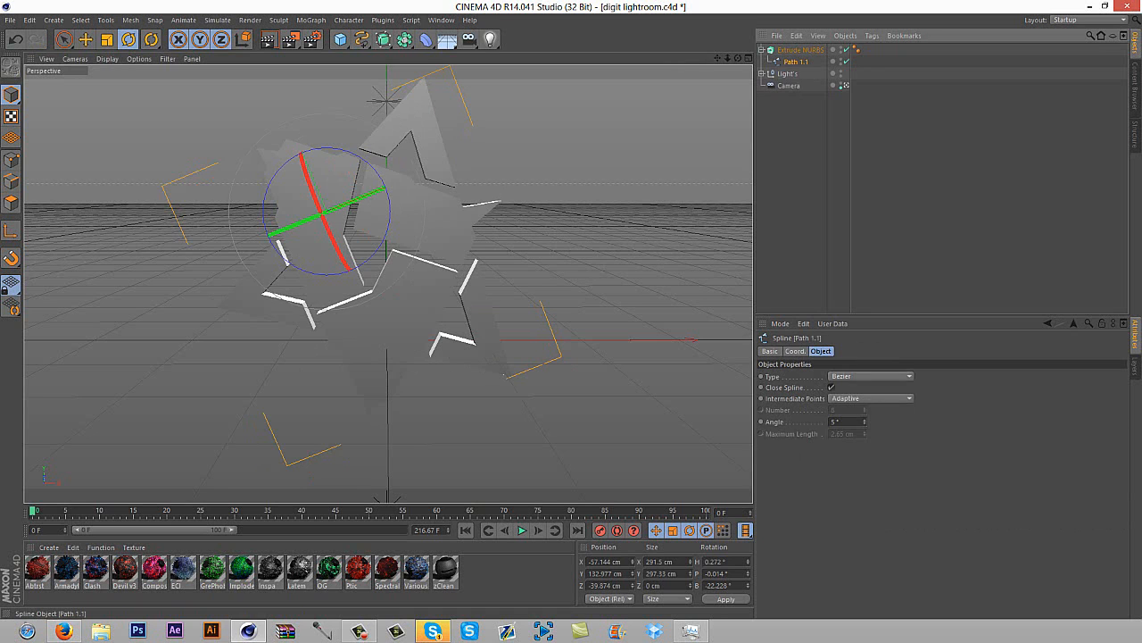
pyautogui.moveTo(314, 189); pyautogui.dragTo(327, 211)
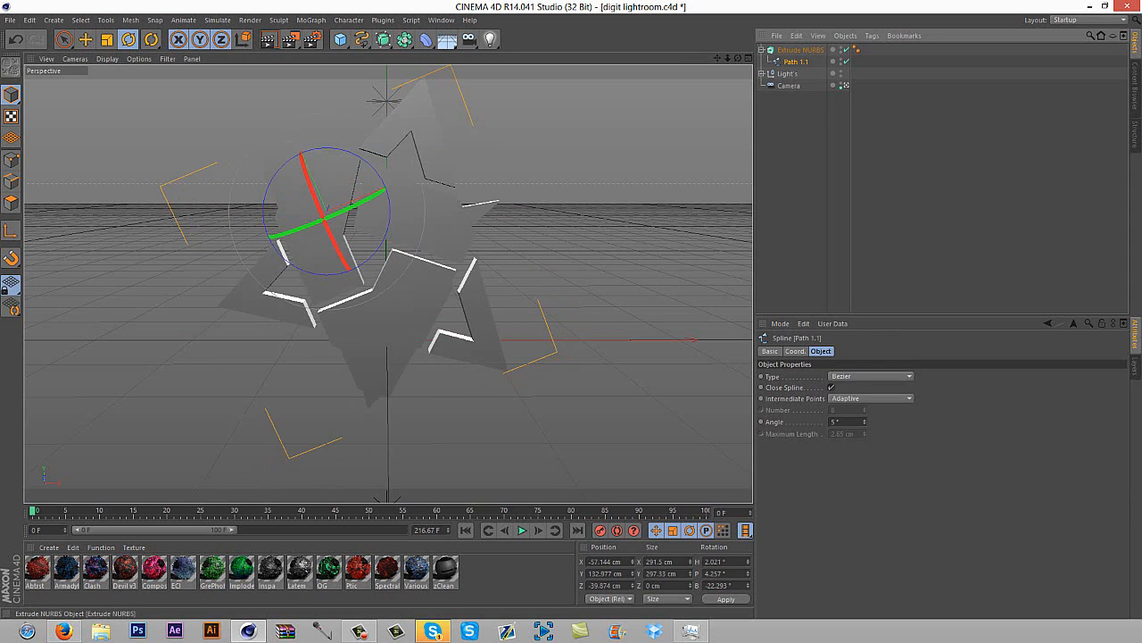
pyautogui.keyDown('shift'); pyautogui.click(801, 50); pyautogui.keyUp('shift')
pyautogui.moveTo(334, 219); pyautogui.dragTo(328, 222)
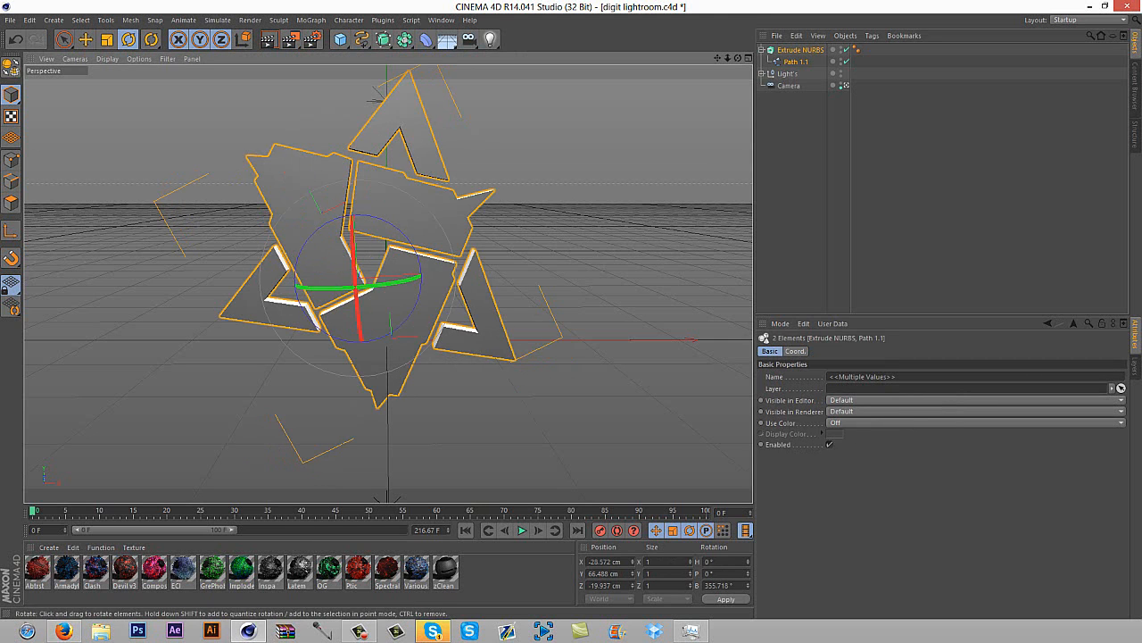
# Tilt the logo together with its Extrude NURBS to about -25.3° pitch, then collapse the Extrude NURBS hierarchy and select that object alone
pyautogui.moveTo(354, 234); pyautogui.dragTo(355, 260)
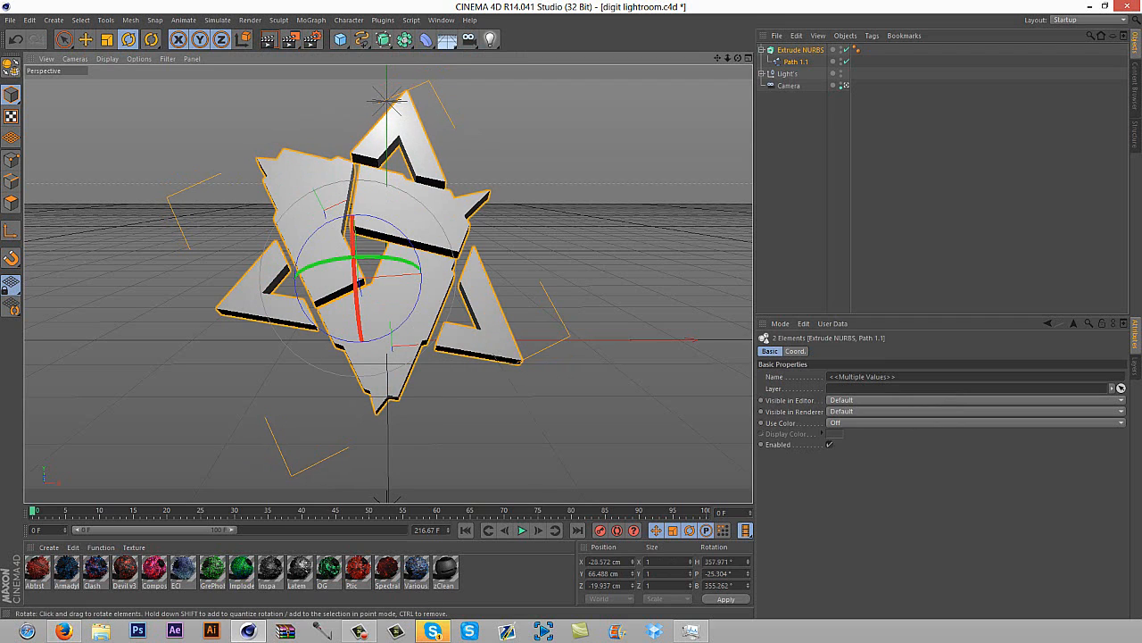
pyautogui.click(85, 39)
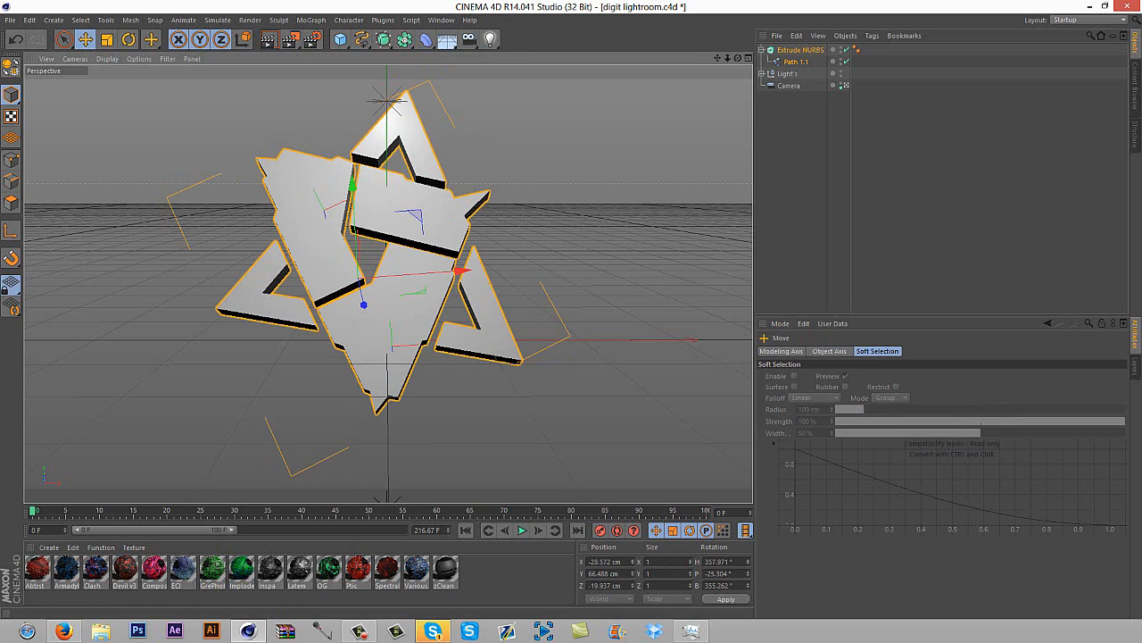
pyautogui.click(761, 50)
pyautogui.click(800, 49)
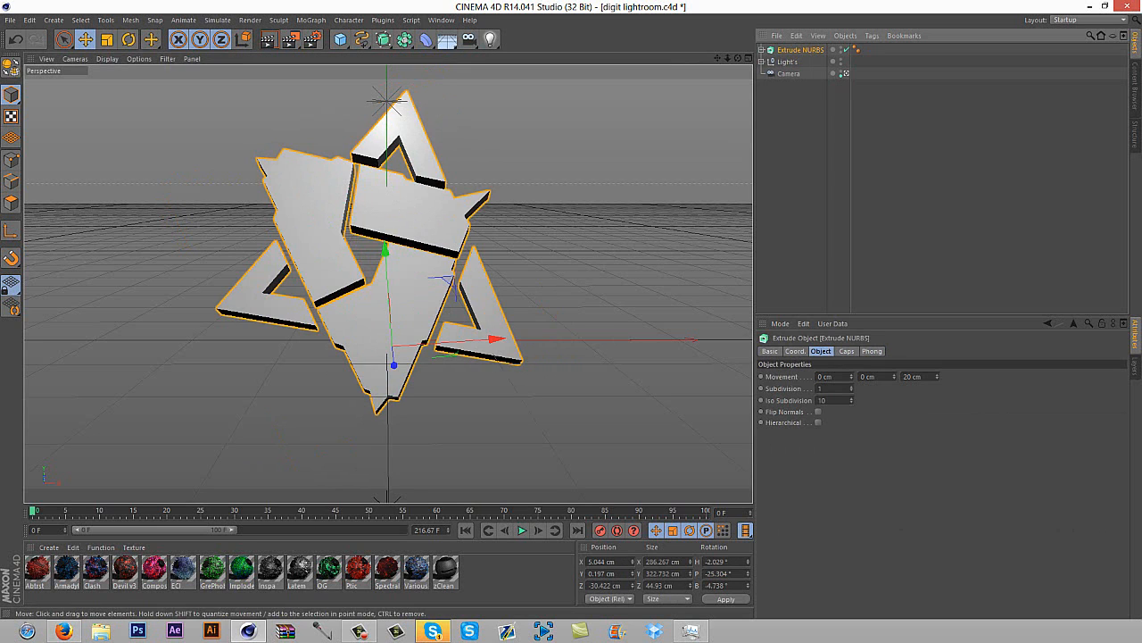
# Create a new material and set its color to a dark grey of about RGB 78, 78, 78
pyautogui.moveTo(503, 565); pyautogui.dragTo(24, 601)
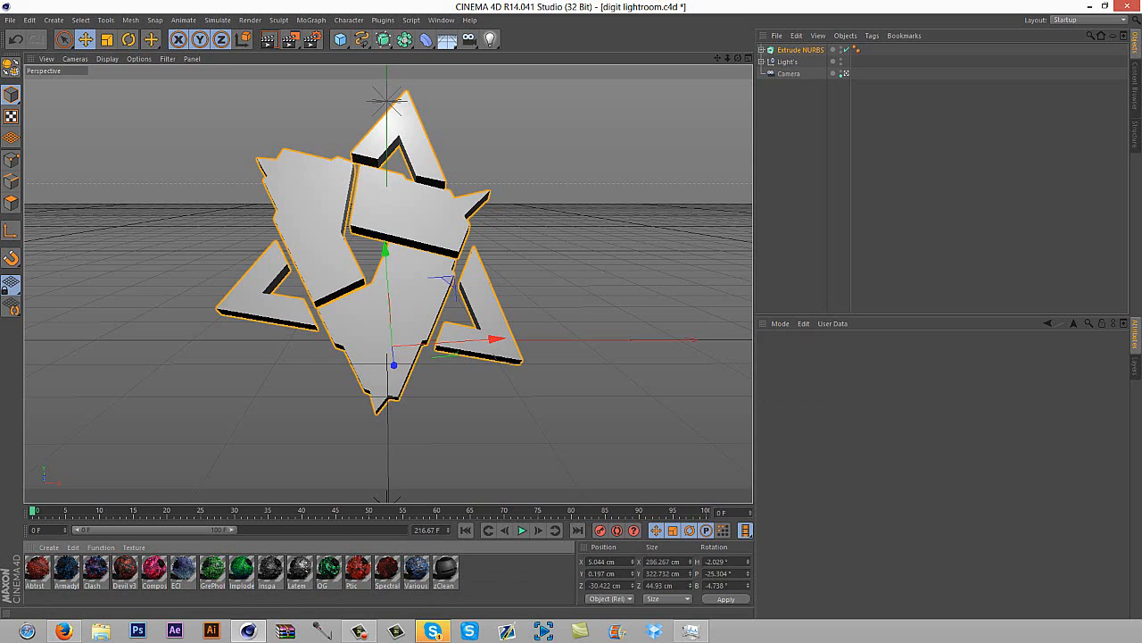
pyautogui.hotkey('ctrl', 'n')
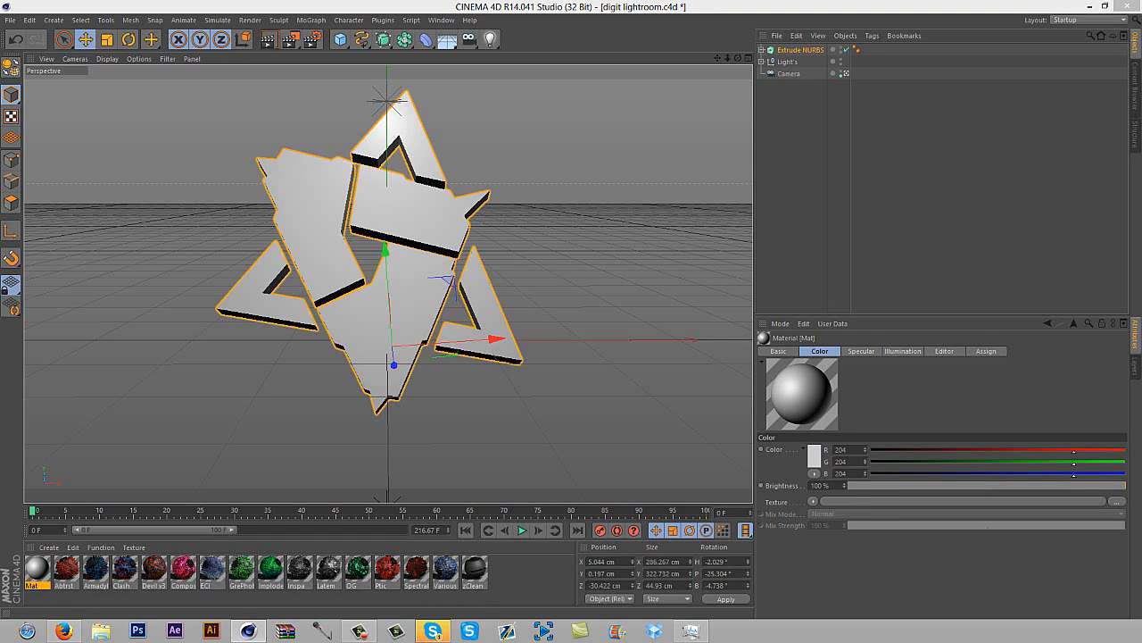
pyautogui.doubleClick(36, 568)
pyautogui.moveTo(143, 320); pyautogui.dragTo(498, 194)
pyautogui.click(457, 241)
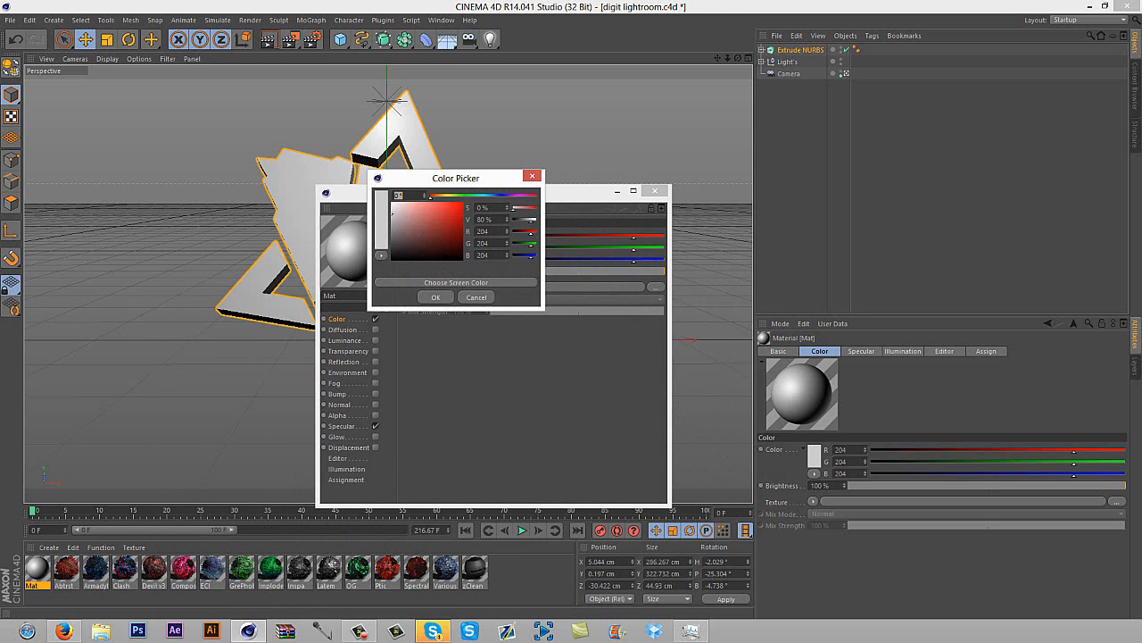
pyautogui.moveTo(392, 214); pyautogui.dragTo(392, 240)
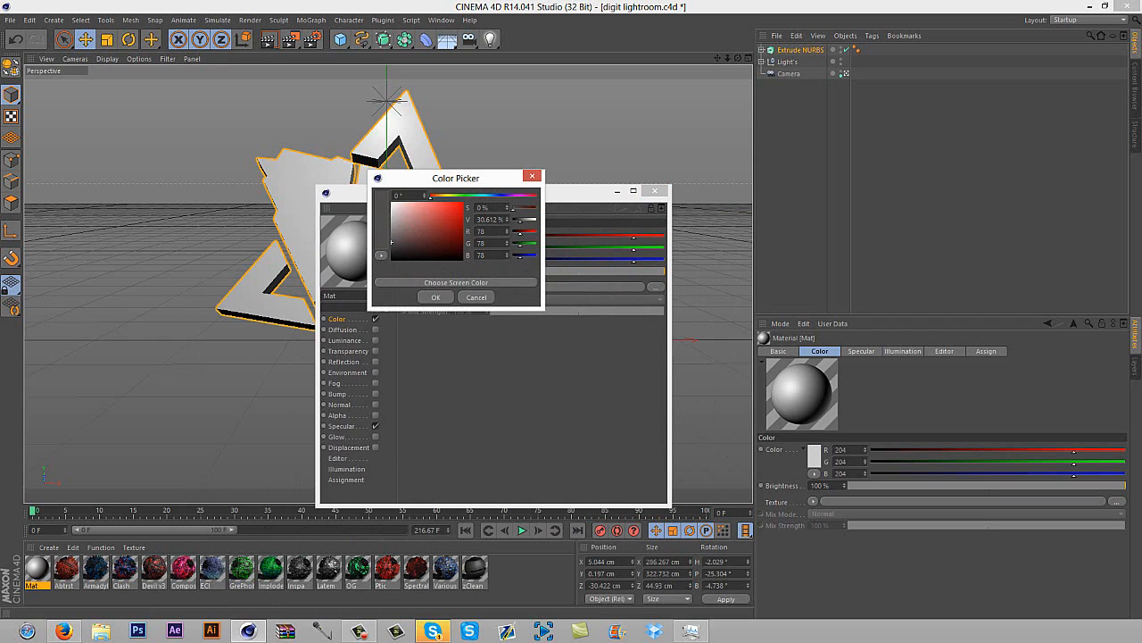
pyautogui.click(436, 298)
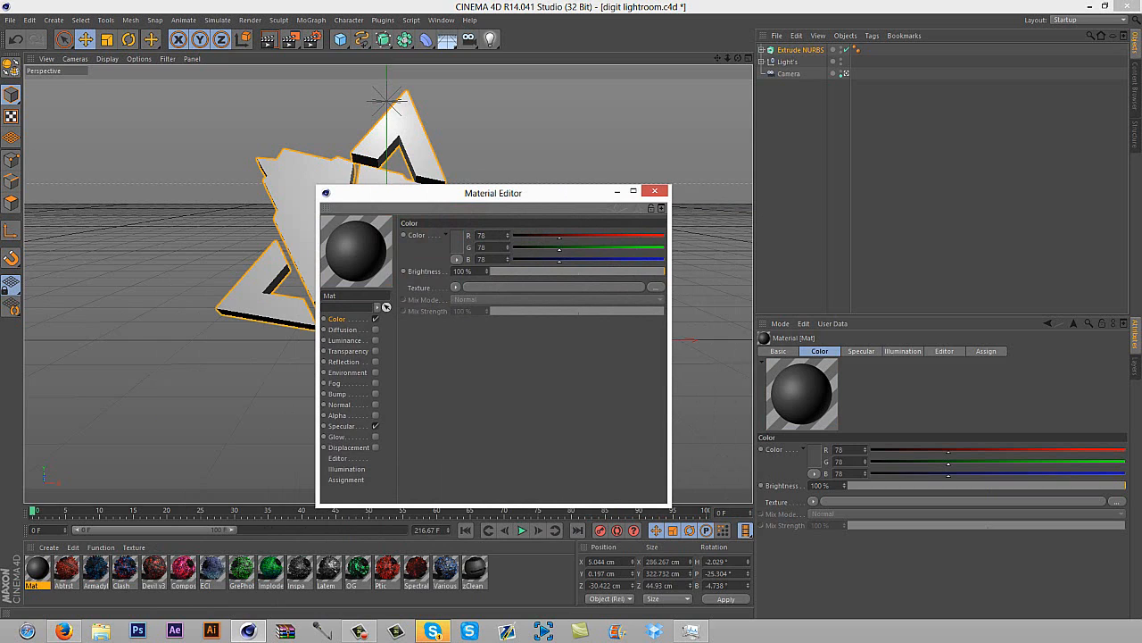
# Load 8.png from the very nice C4D textures folder as the texture of the material's Color channel
pyautogui.click(455, 288)
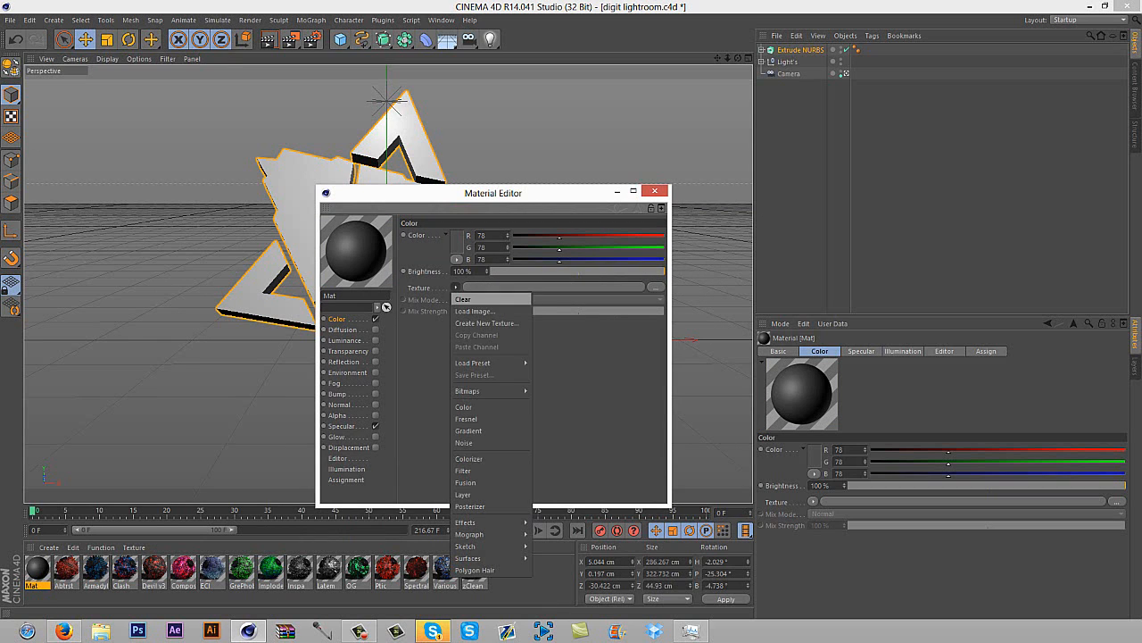
pyautogui.click(474, 310)
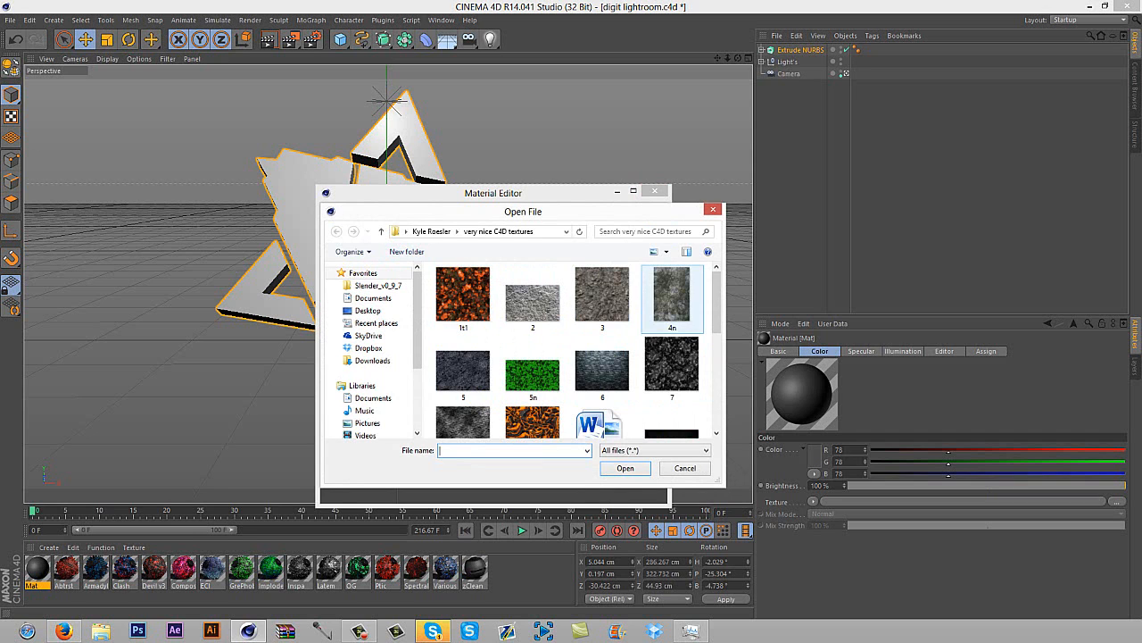
pyautogui.scroll(-3, 575, 350)
pyautogui.scroll(2, 576, 350)
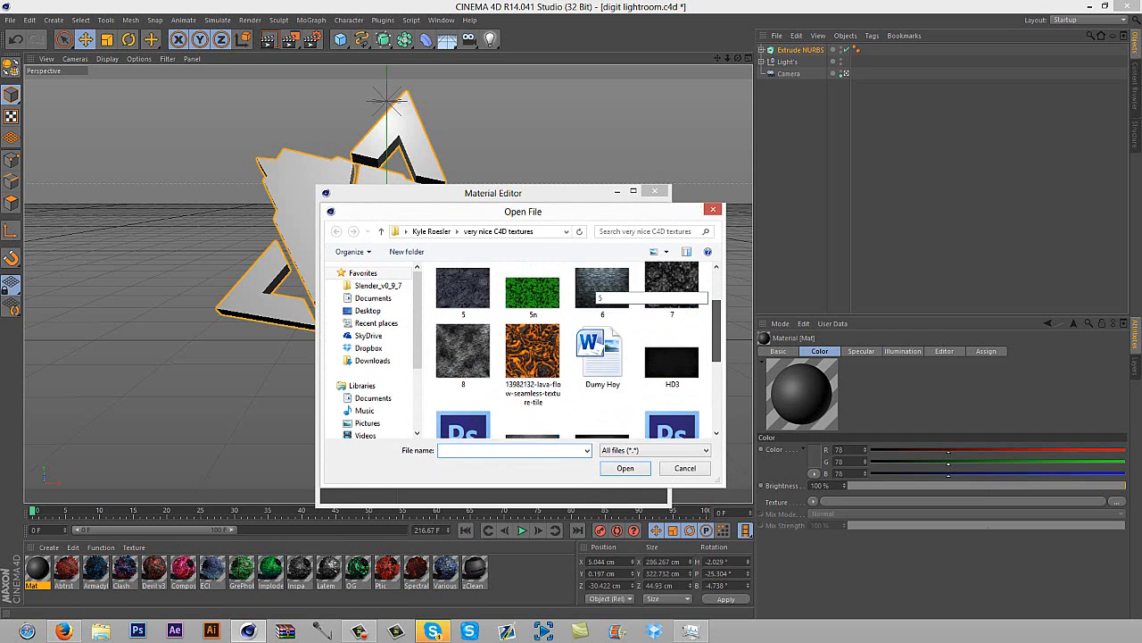
pyautogui.scroll(-3, 576, 350)
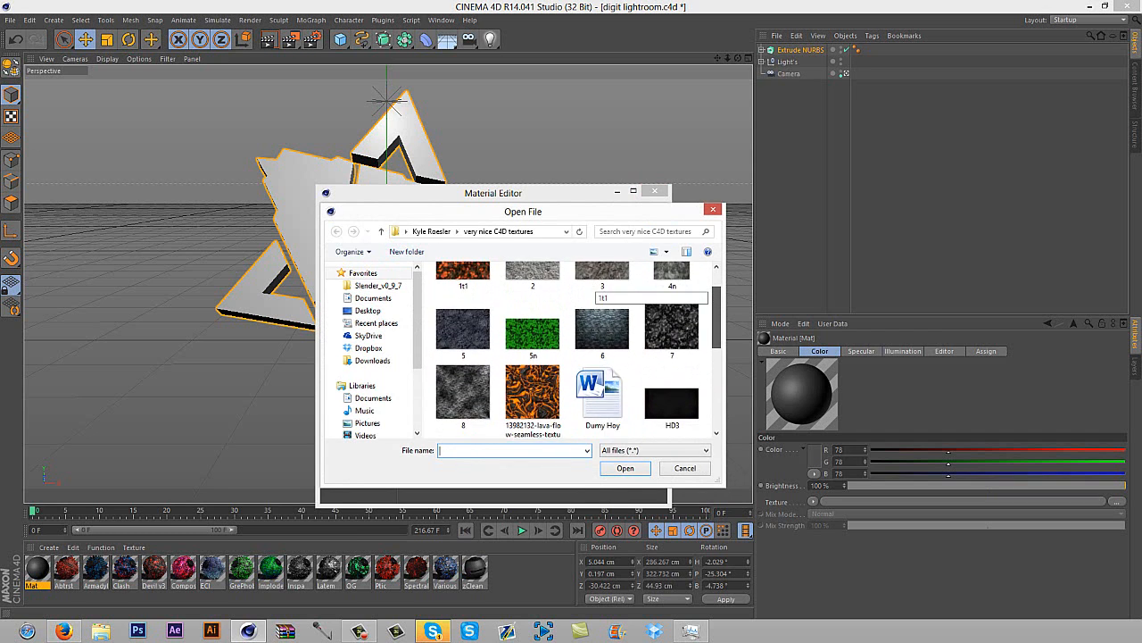
pyautogui.scroll(-3, 596, 290)
pyautogui.scroll(6, 596, 290)
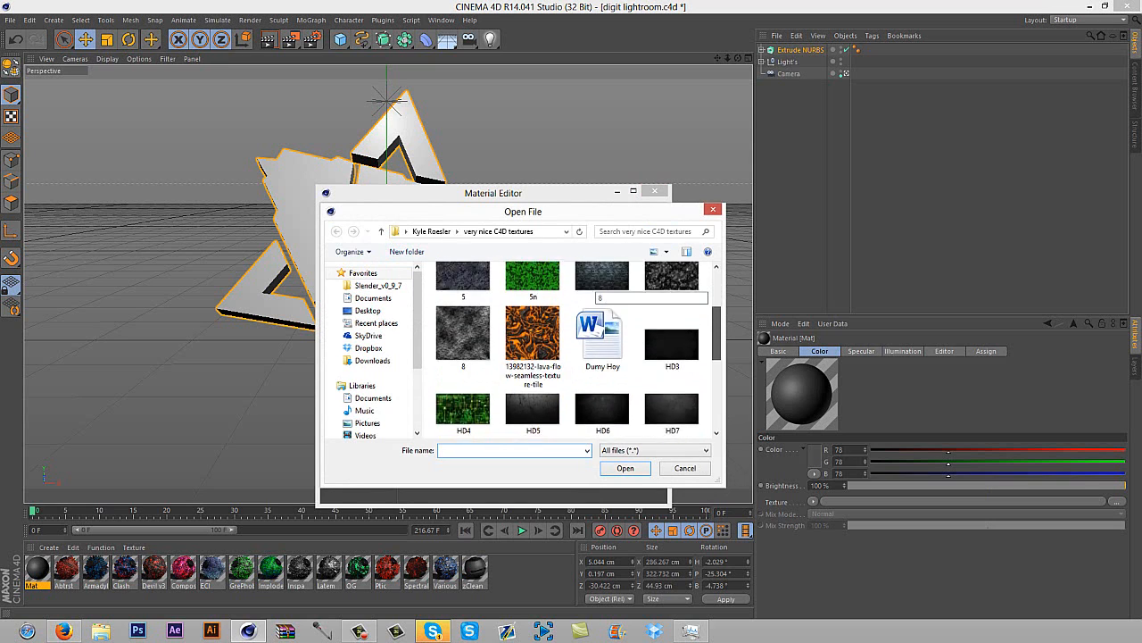
pyautogui.scroll(1, 596, 287)
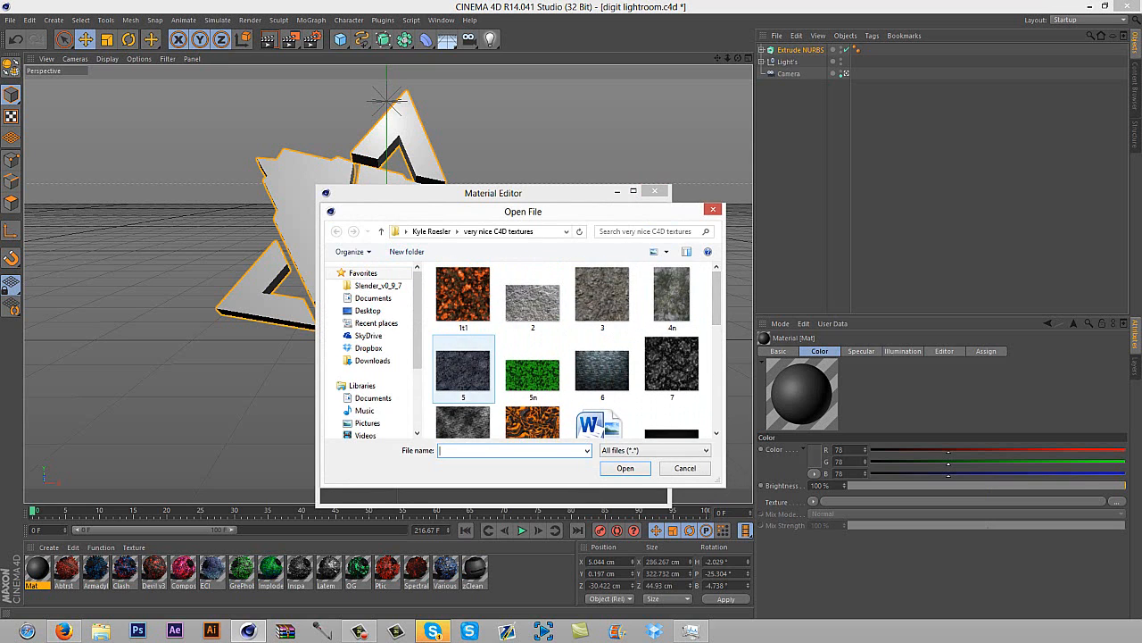
pyautogui.click(463, 419)
pyautogui.click(626, 468)
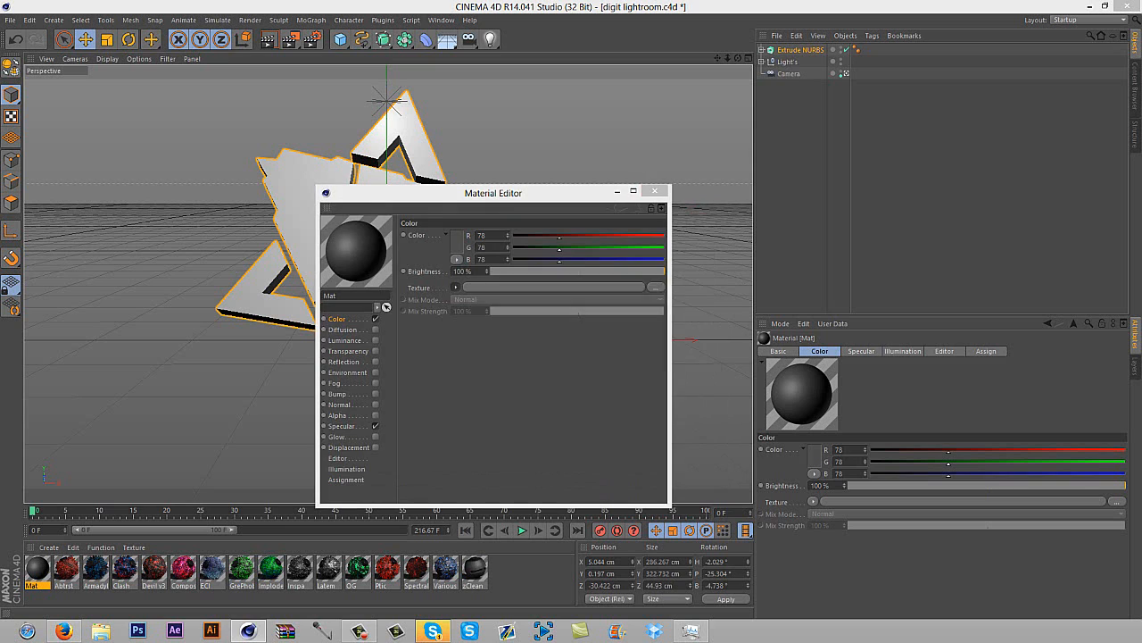
pyautogui.press('Return')
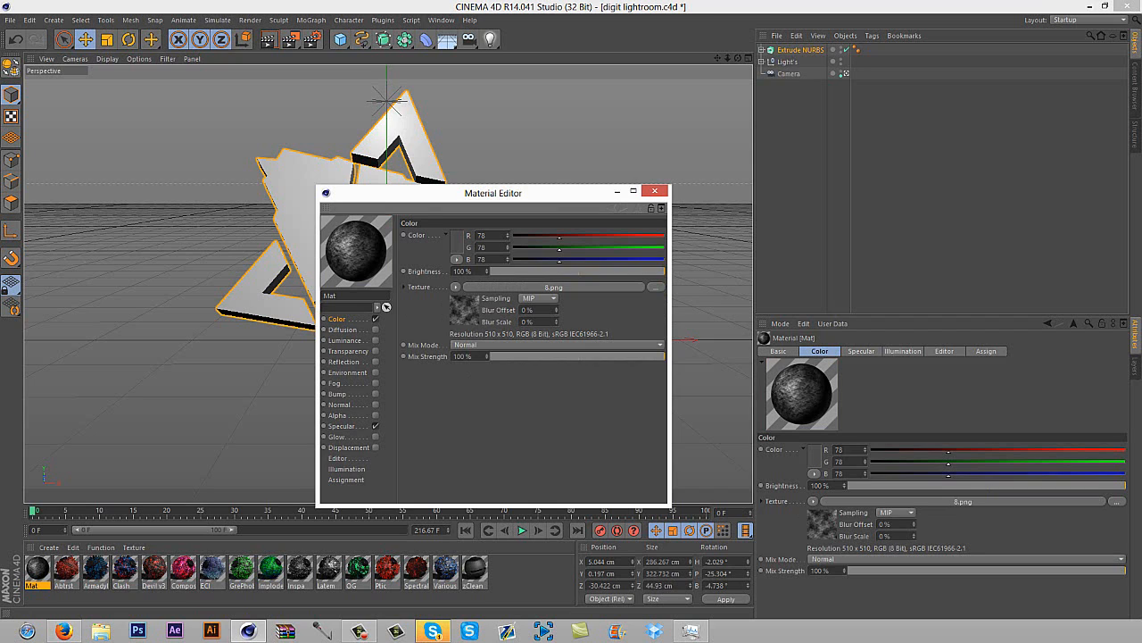
# Enable the material's Luminance channel with a brightness of 10%
pyautogui.click(375, 340)
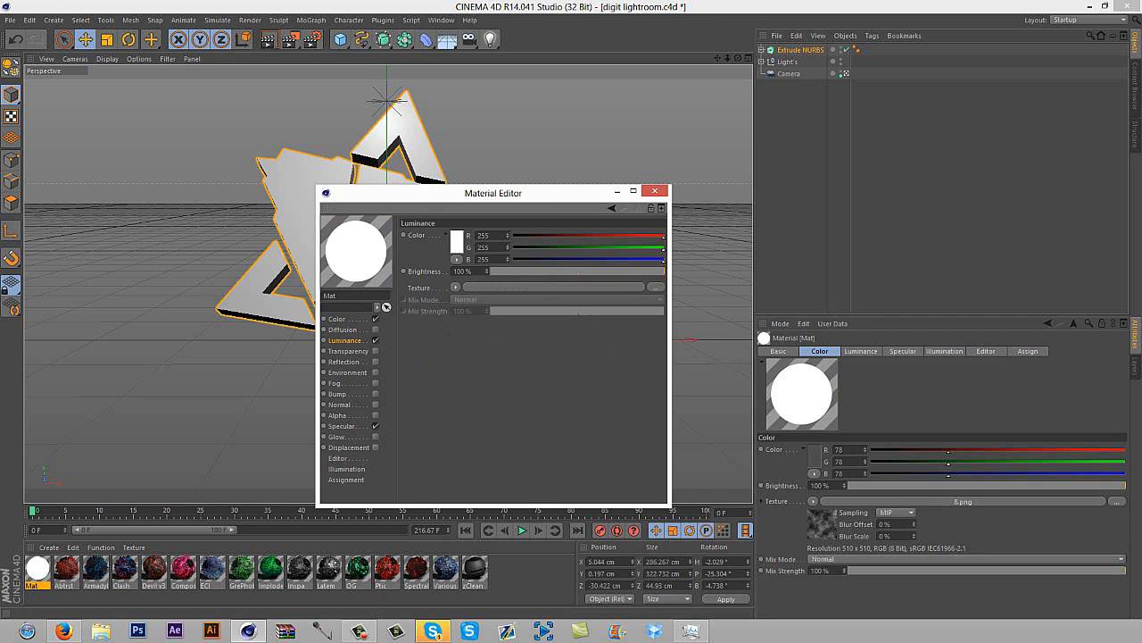
pyautogui.press('BackSpace')
pyautogui.press('Return')
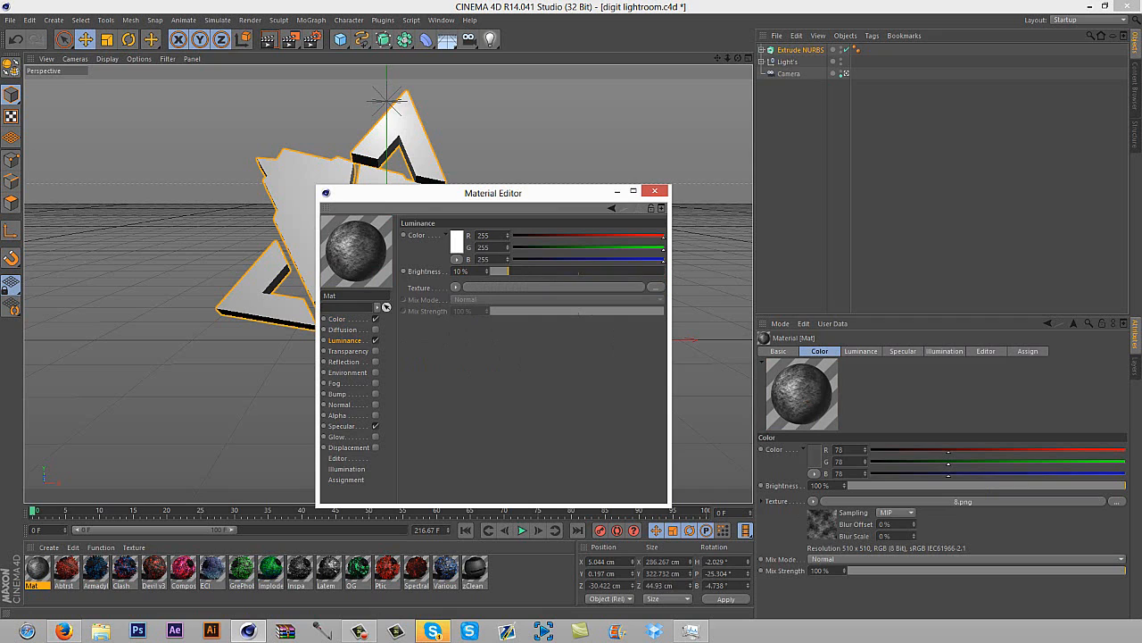
# Enable the material's Glow channel and set its outer strength to 20%
pyautogui.click(337, 436)
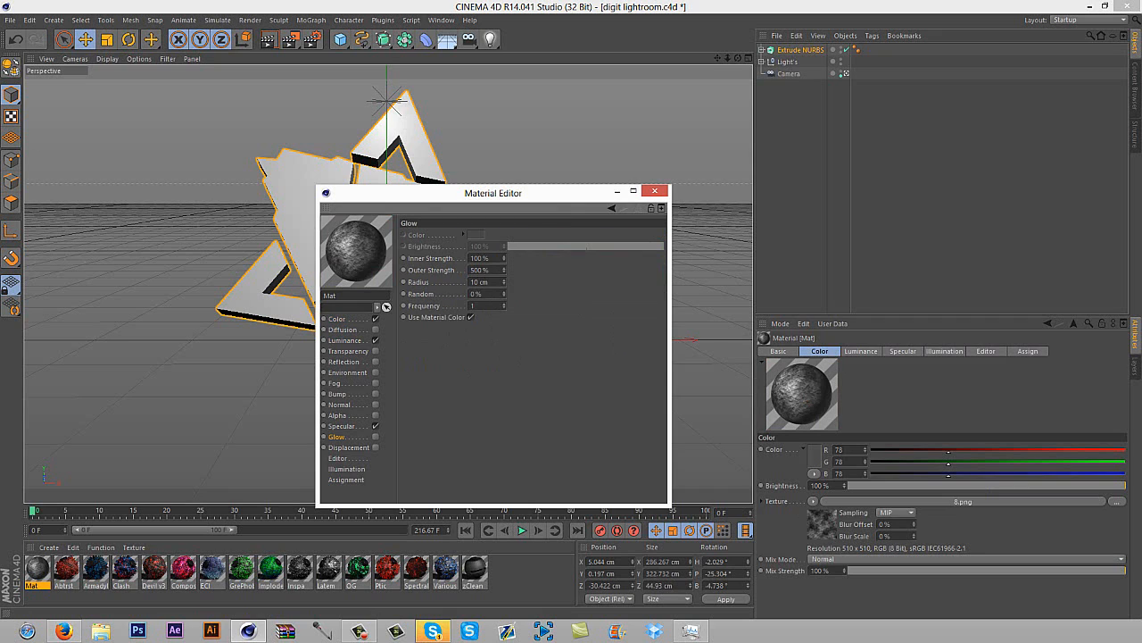
pyautogui.click(375, 437)
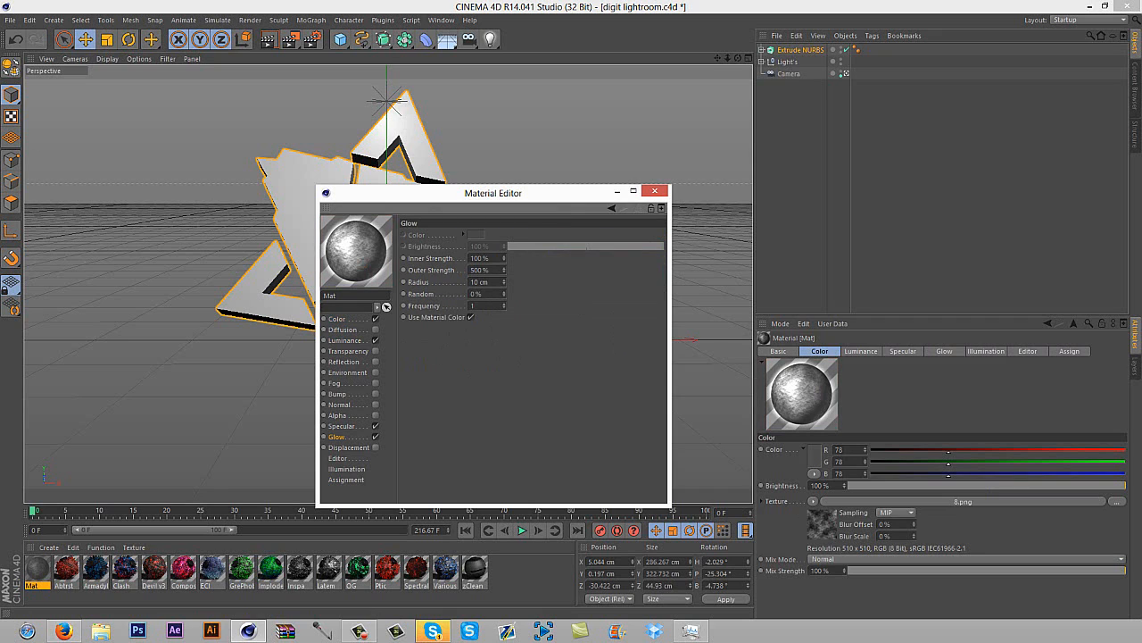
pyautogui.doubleClick(477, 269)
pyautogui.write('20')
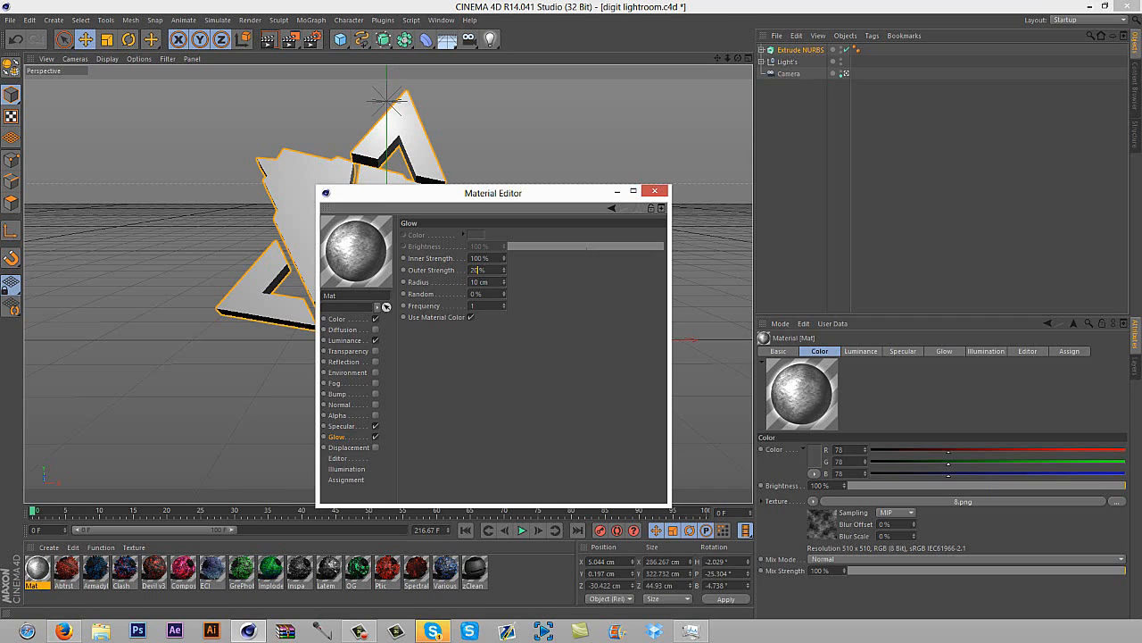
pyautogui.press('Return')
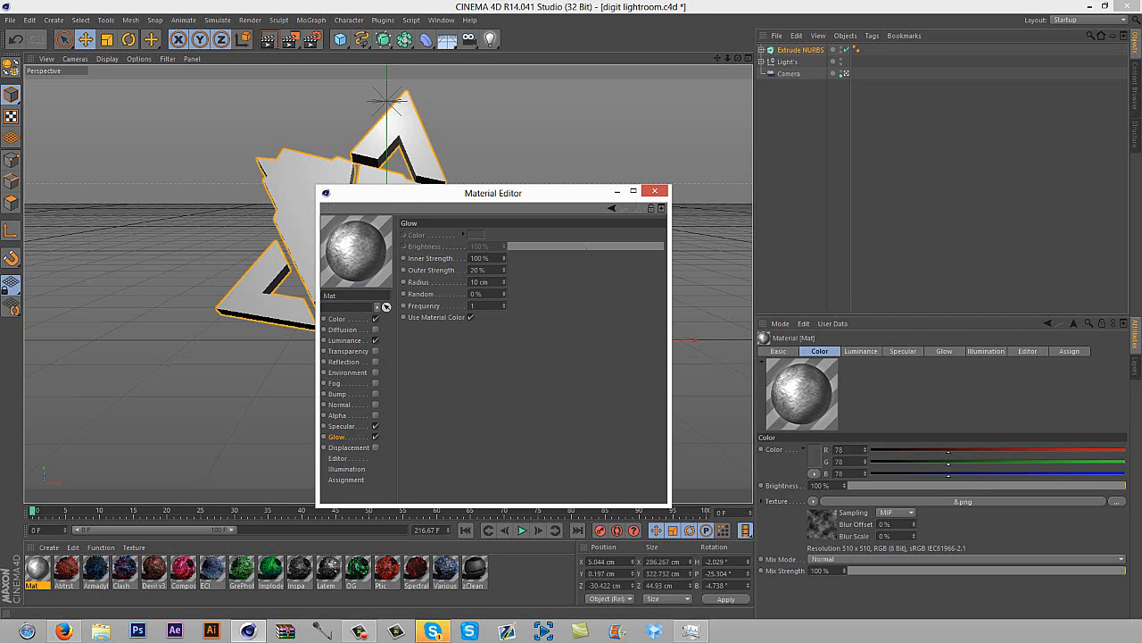
# Set the material's luminance brightness to 5% and its luminance color to a grey of about RGB 117, and close the Material Editor
pyautogui.click(344, 340)
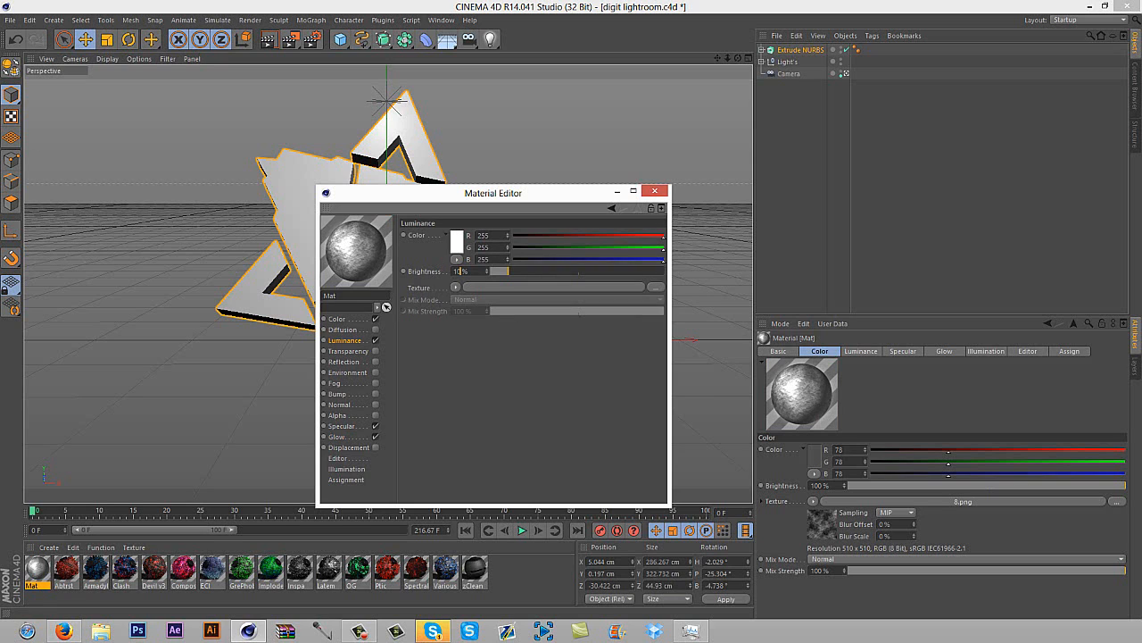
pyautogui.doubleClick(457, 271)
pyautogui.write('5')
pyautogui.press('Return')
pyautogui.click(458, 239)
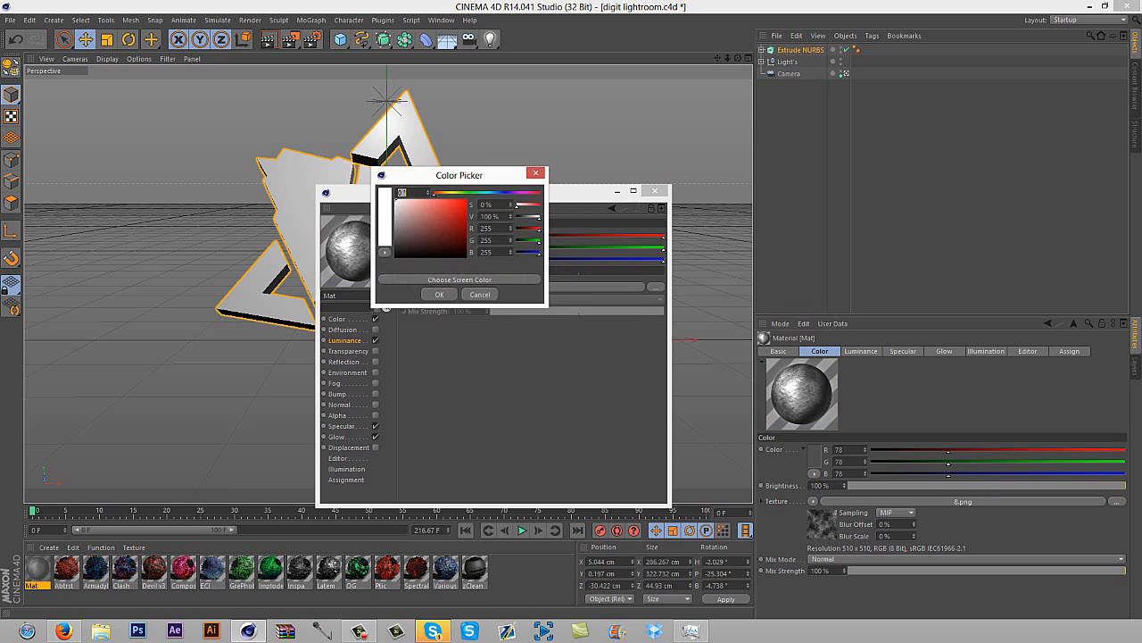
pyautogui.moveTo(396, 222); pyautogui.dragTo(394, 230)
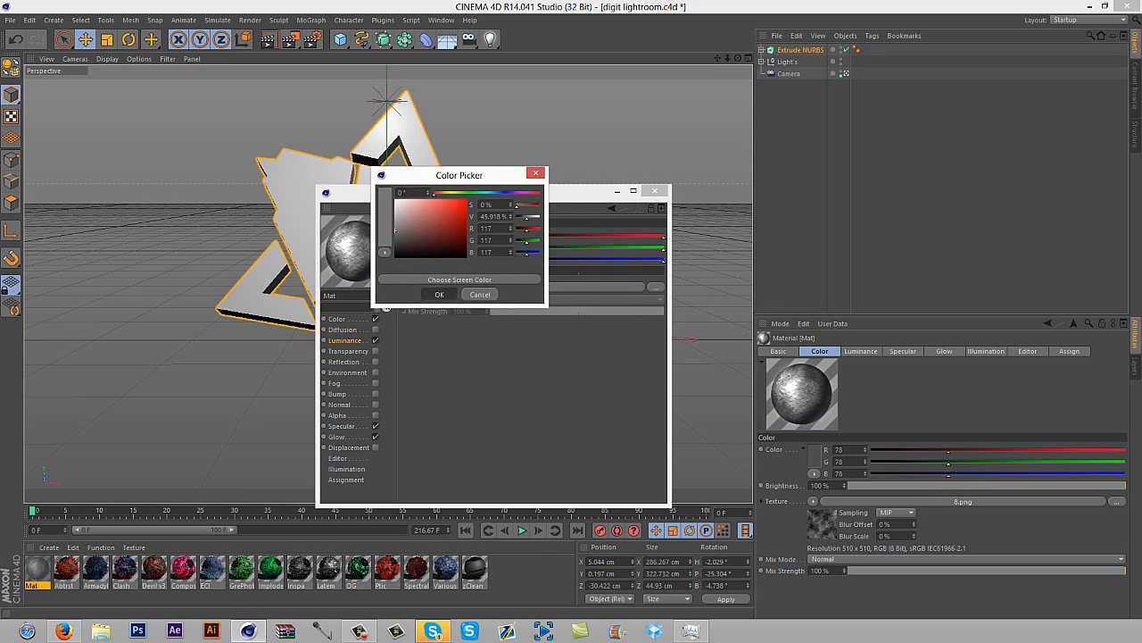
pyautogui.click(439, 294)
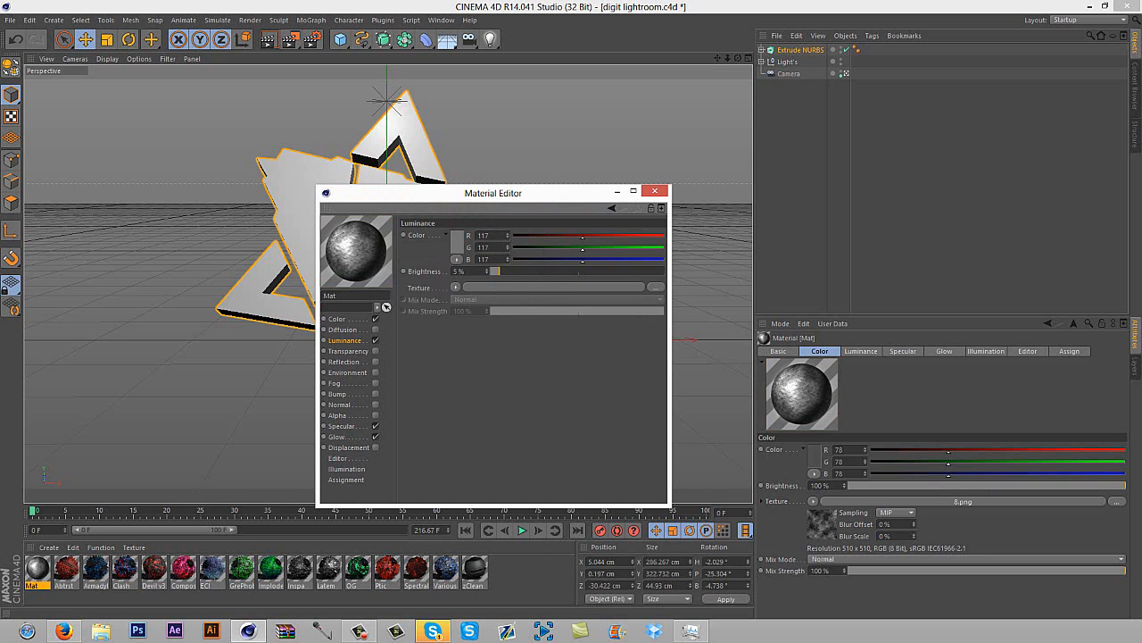
pyautogui.click(337, 319)
pyautogui.click(655, 191)
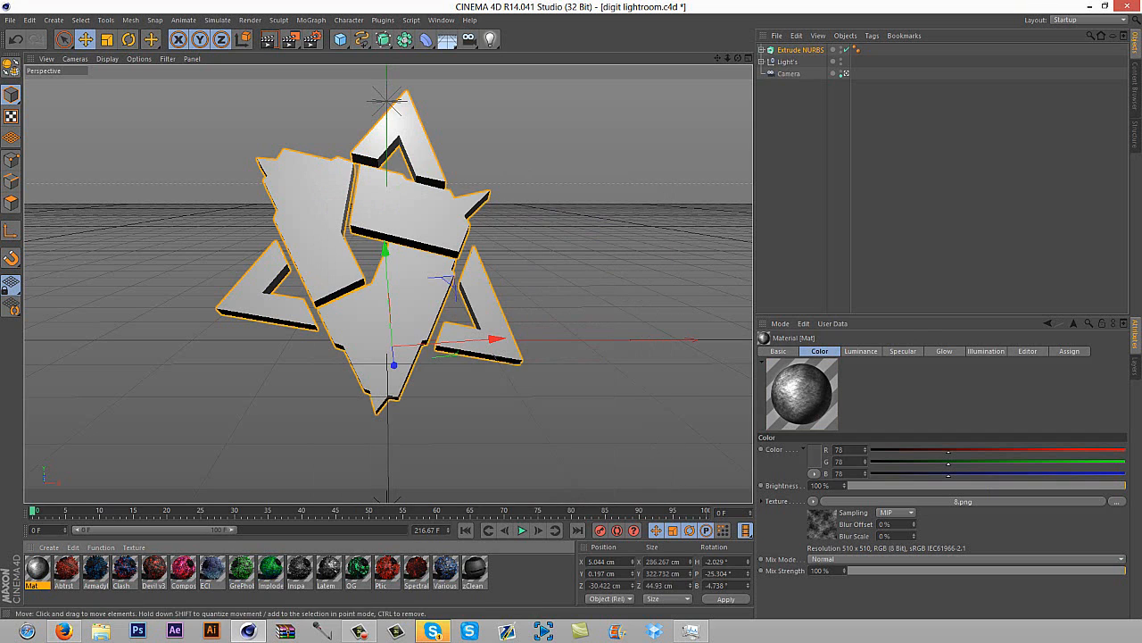
# Apply the new material to the extruded logo with Cubic projection and Seamless tiling enabled
pyautogui.moveTo(36, 568); pyautogui.dragTo(392, 295)
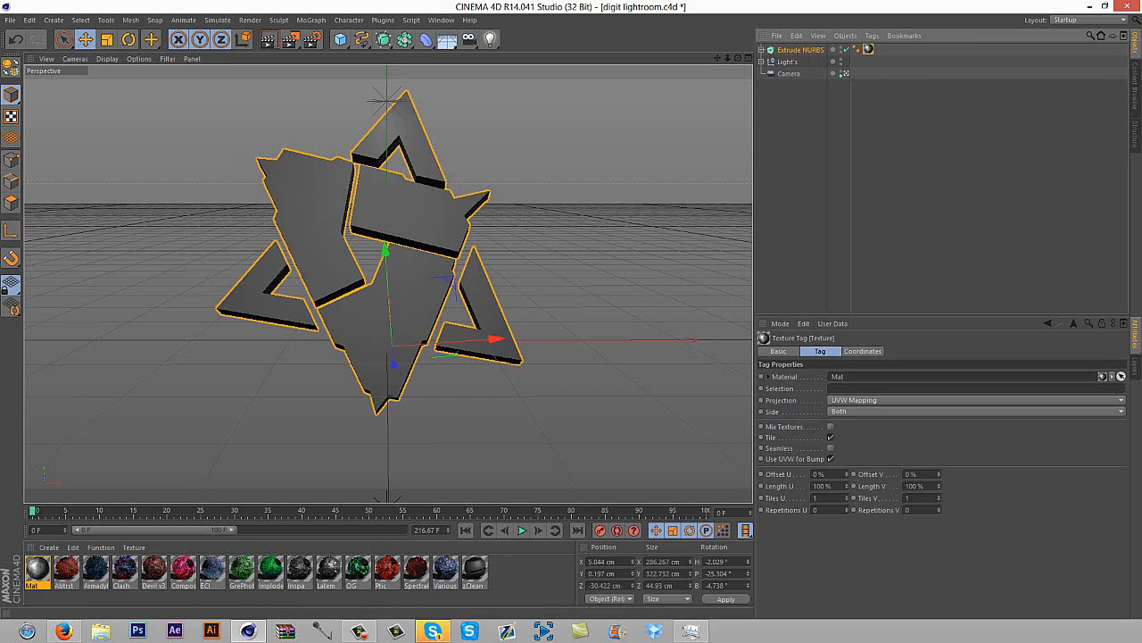
pyautogui.click(928, 400)
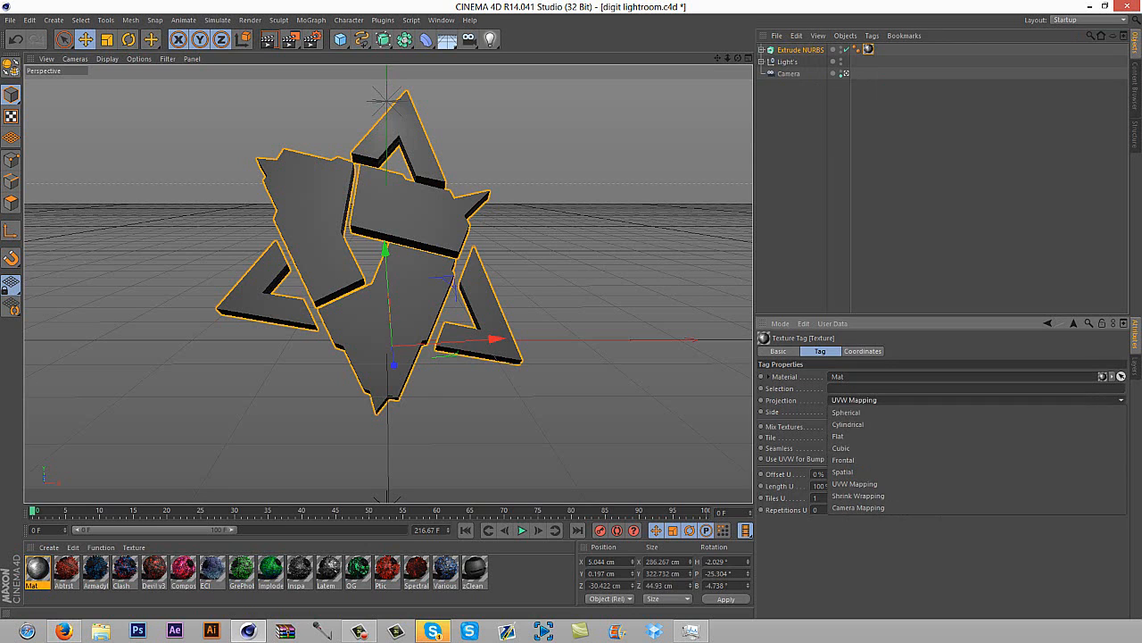
pyautogui.click(928, 449)
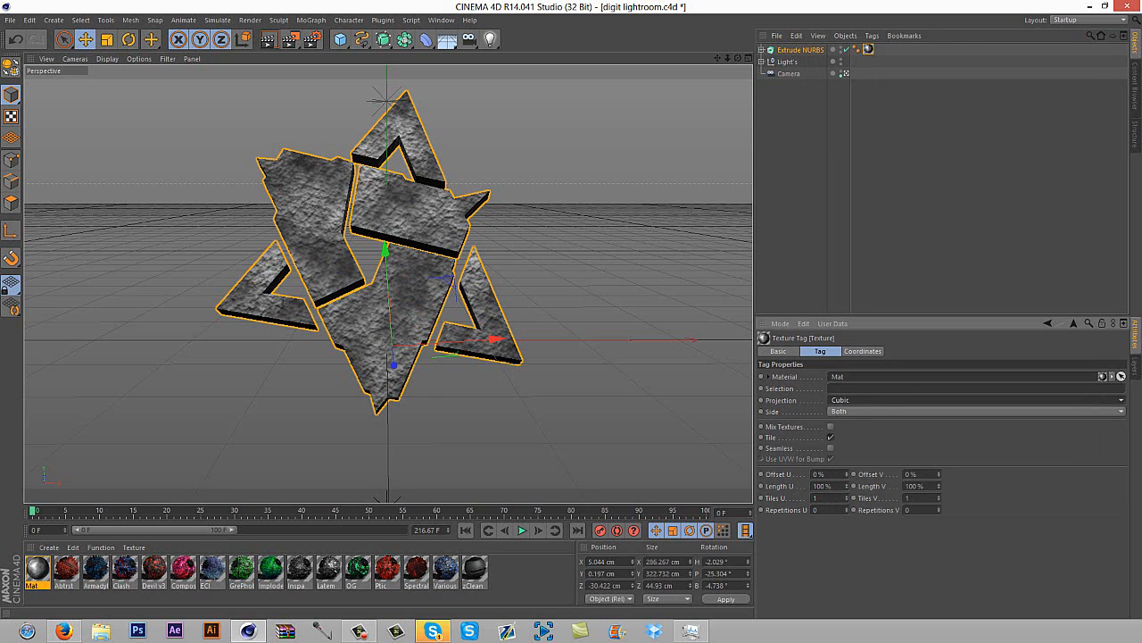
pyautogui.click(831, 448)
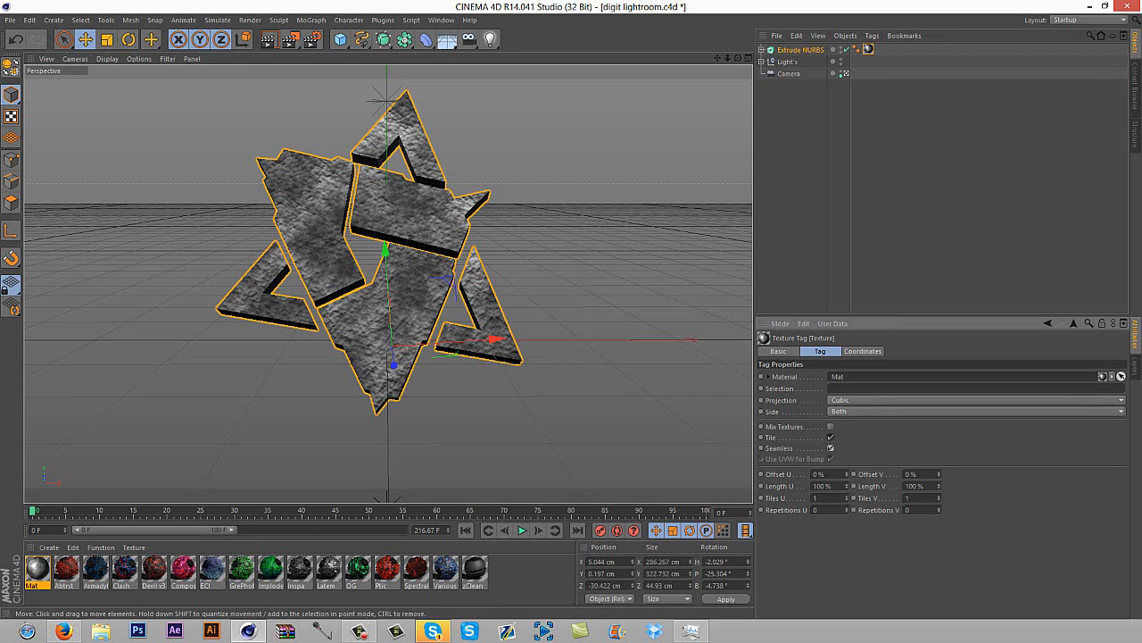
# Render the scene to preview the textured logo under the light room lighting
pyautogui.click(291, 40)
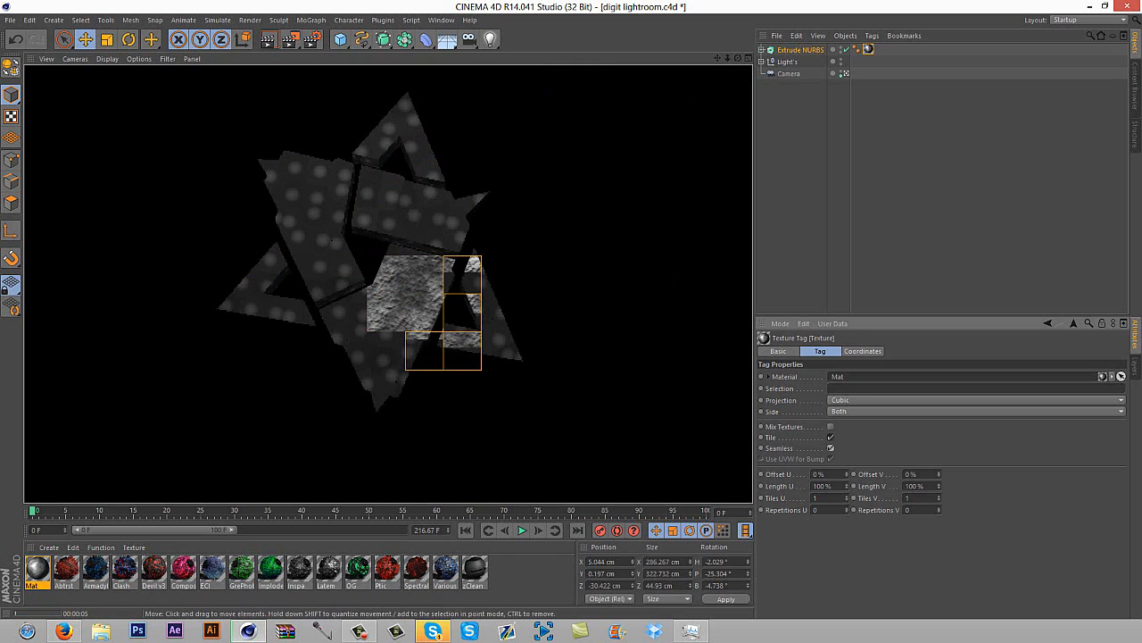
pyautogui.click(571, 232)
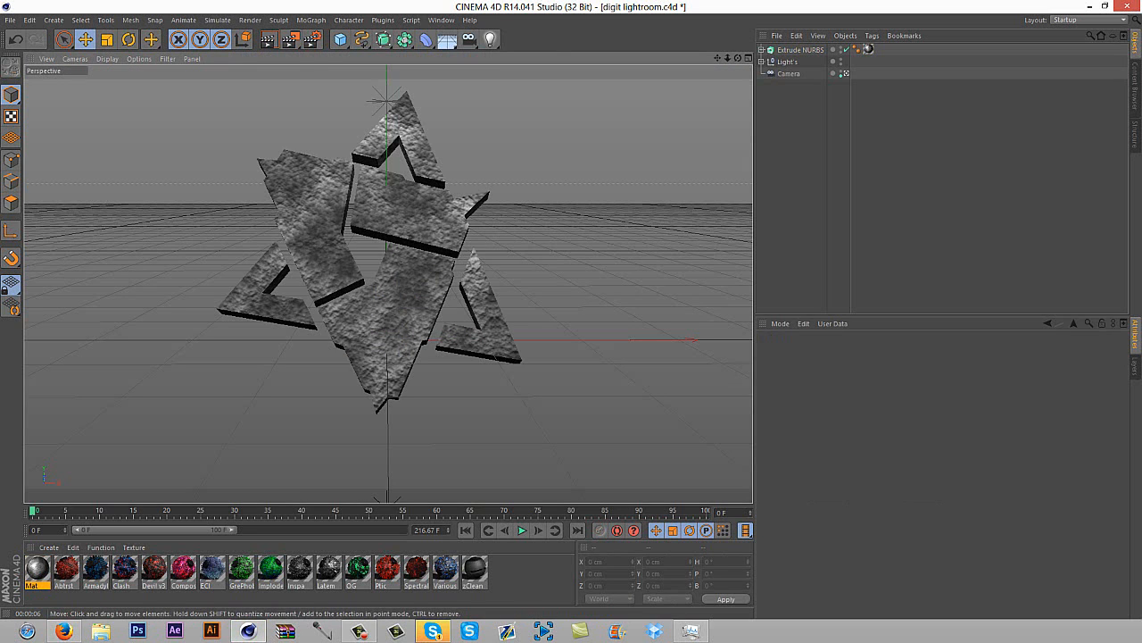
pyautogui.moveTo(717, 58); pyautogui.dragTo(720, 63)
# Duplicate the textured Extrude NURBS by copying and pasting it in the scene
pyautogui.click(801, 50)
pyautogui.hotkey('ctrl', 'c')
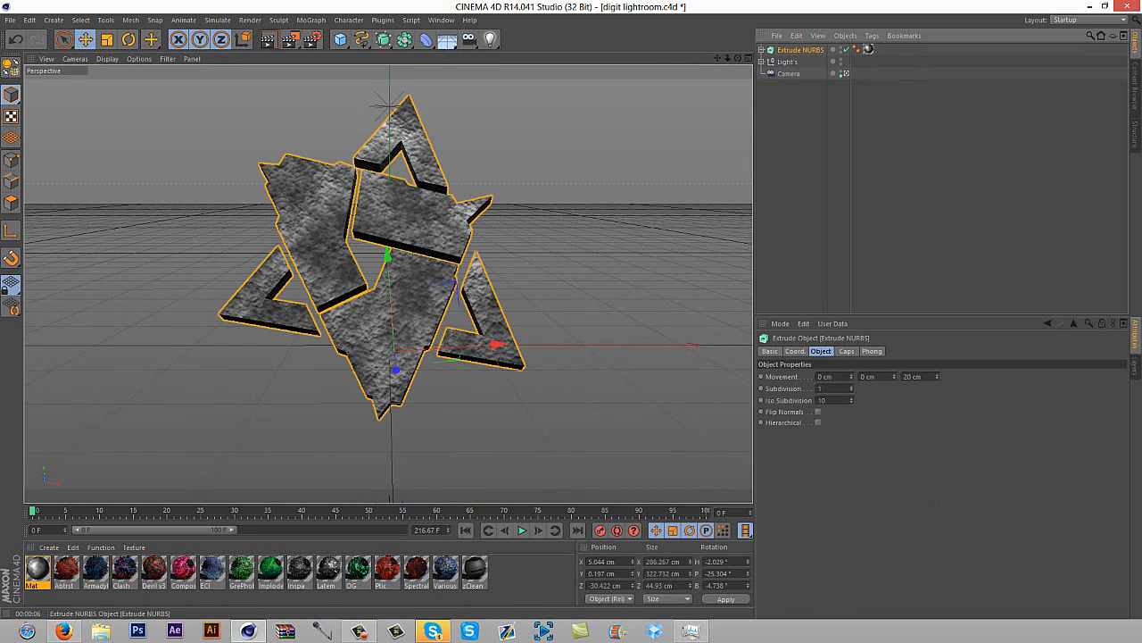
pyautogui.hotkey('ctrl', 'v')
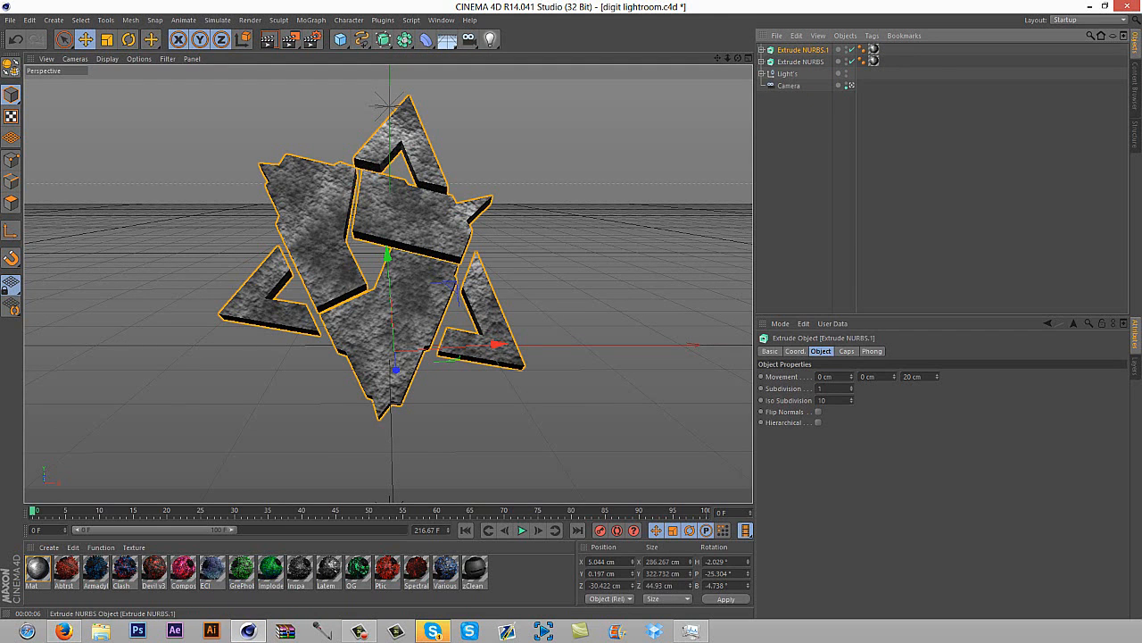
# Paste another copy of the logo extrusion and nest it under a new Atom Array object
pyautogui.hotkey('ctrl', 'v')
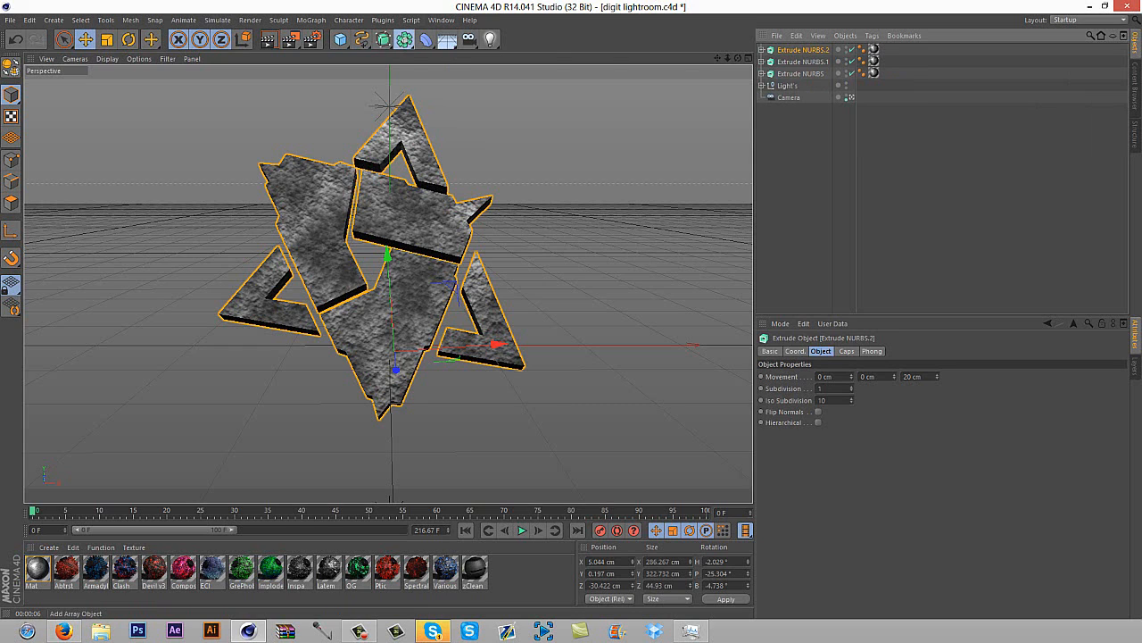
pyautogui.click(405, 39)
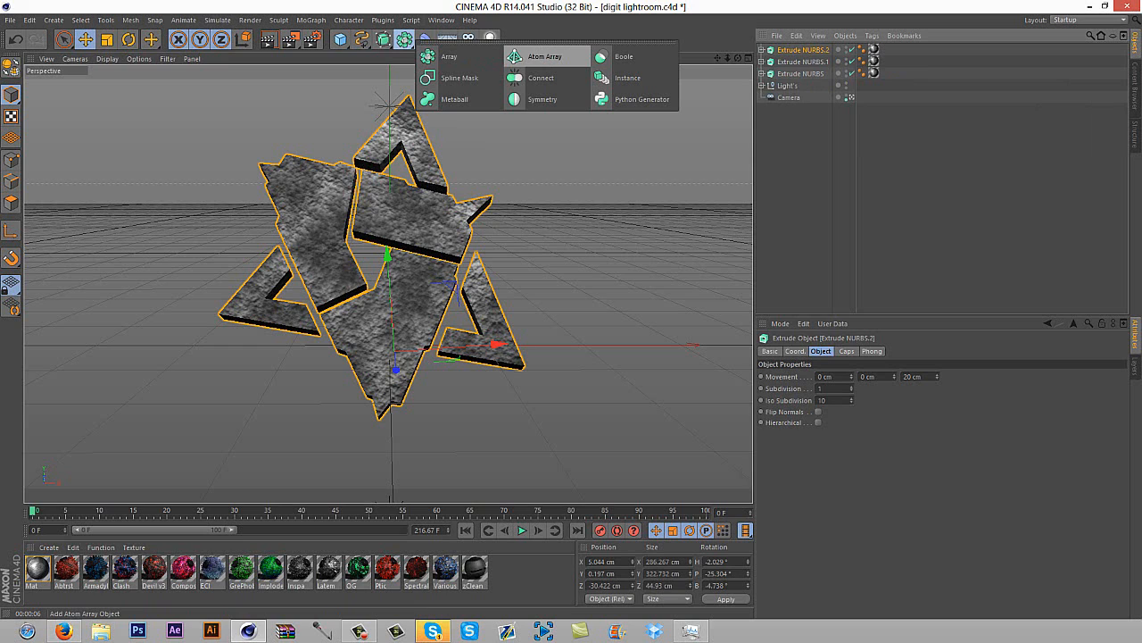
pyautogui.click(545, 56)
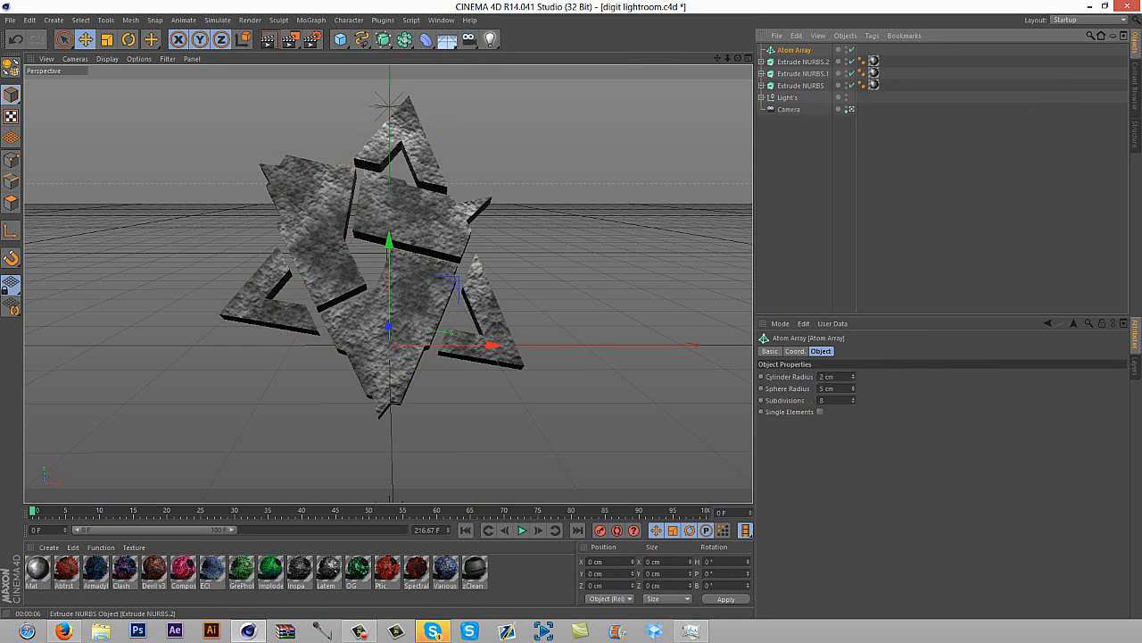
pyautogui.moveTo(803, 62); pyautogui.dragTo(795, 50)
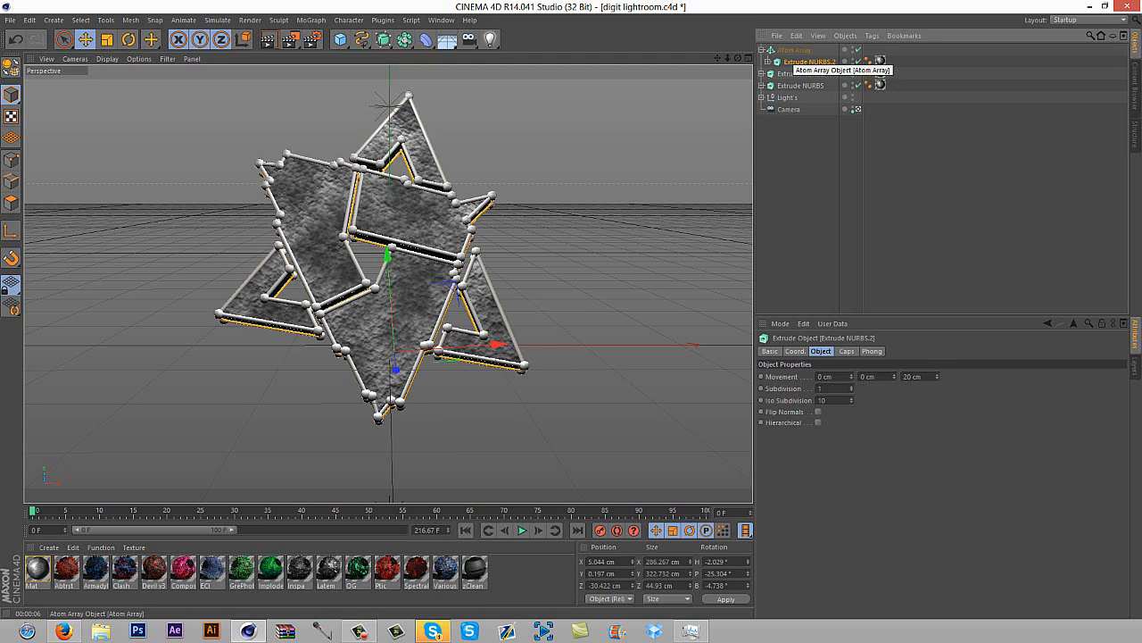
# Set the Atom Array's sphere radius to 1 cm and deselect the object
pyautogui.click(794, 50)
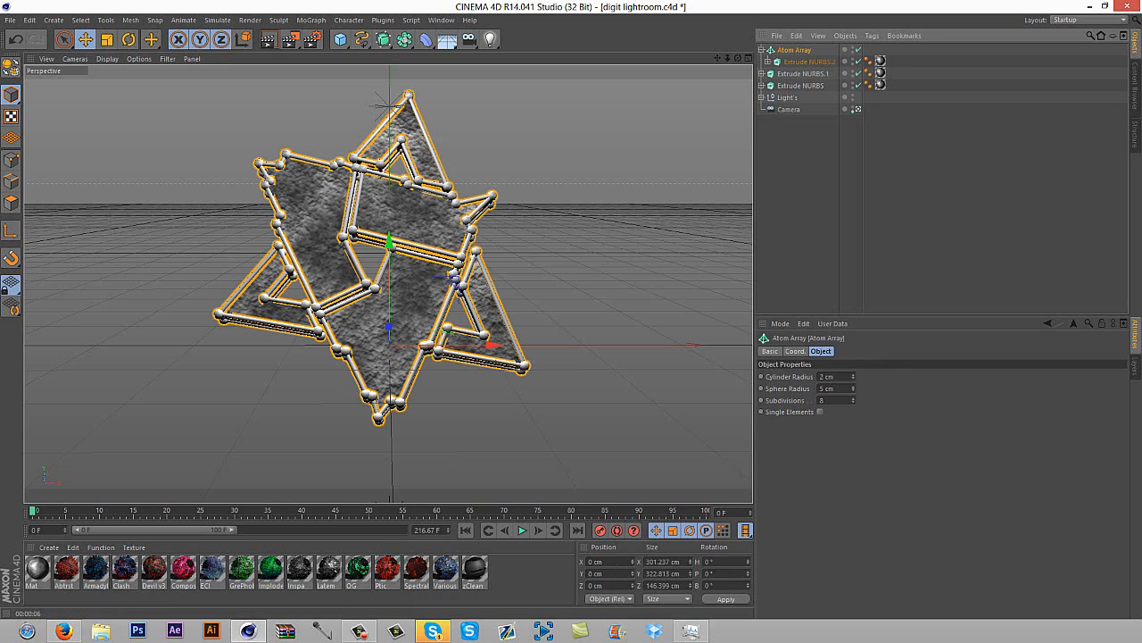
pyautogui.click(820, 388)
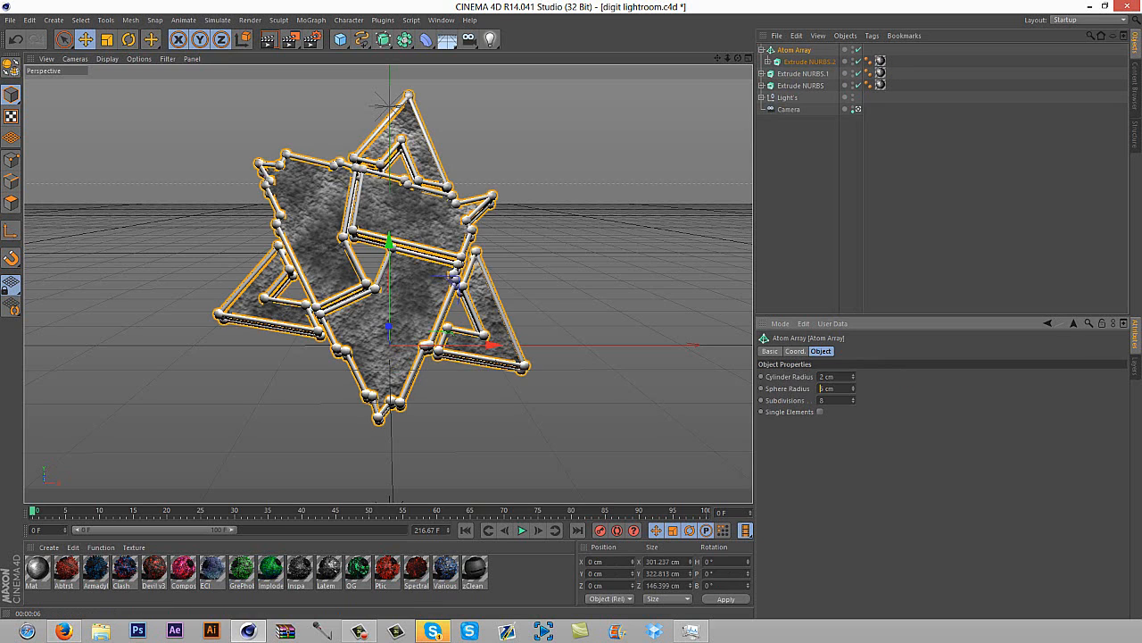
pyautogui.doubleClick(821, 389)
pyautogui.write('1')
pyautogui.press('Return')
pyautogui.click(808, 200)
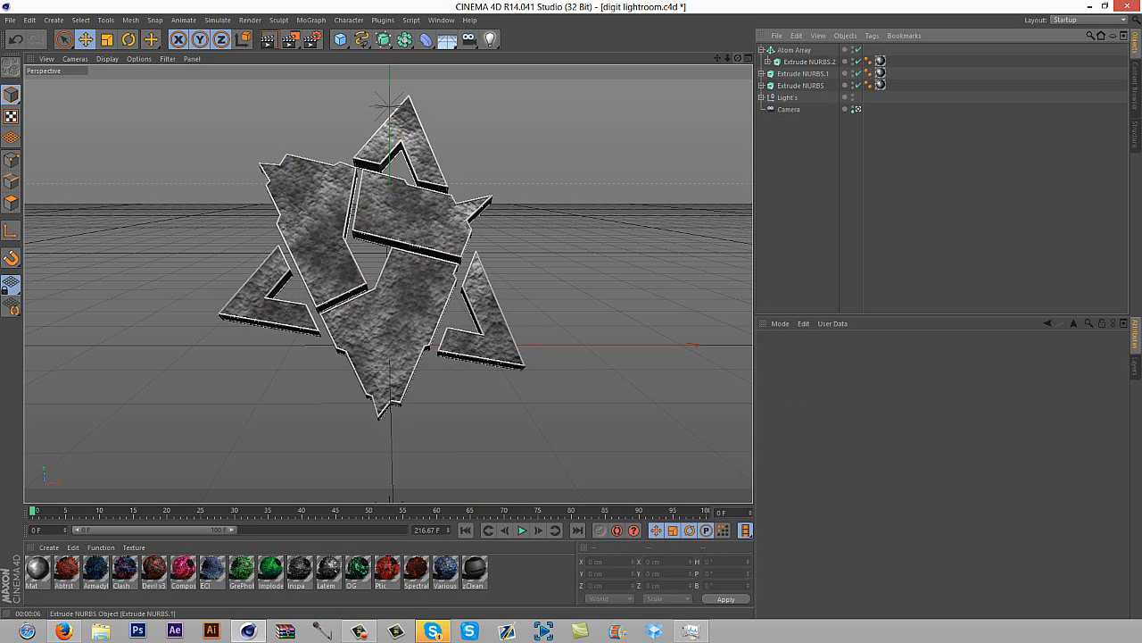
# Examine the outlined logo from outside the scene camera and return to the camera view
pyautogui.click(858, 109)
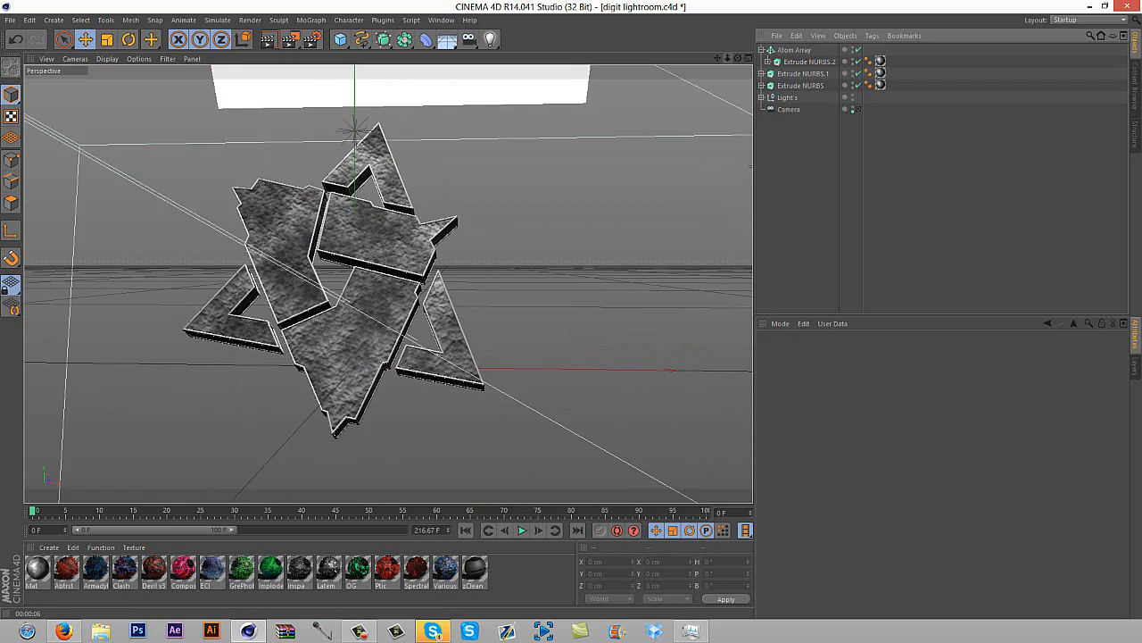
pyautogui.moveTo(738, 58); pyautogui.dragTo(740, 8)
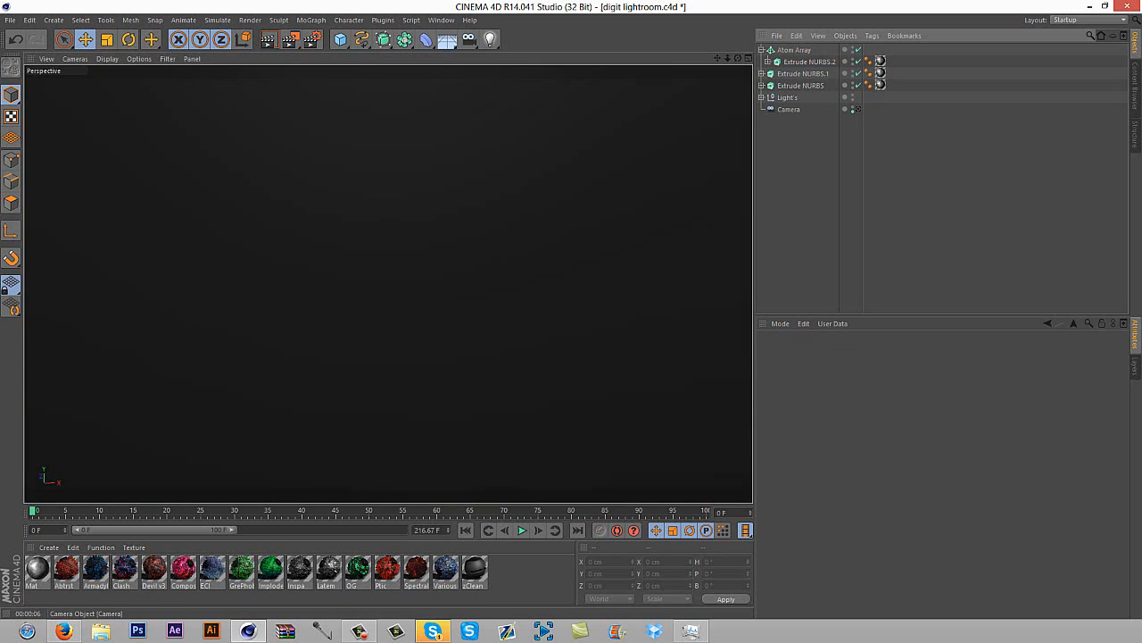
pyautogui.click(857, 108)
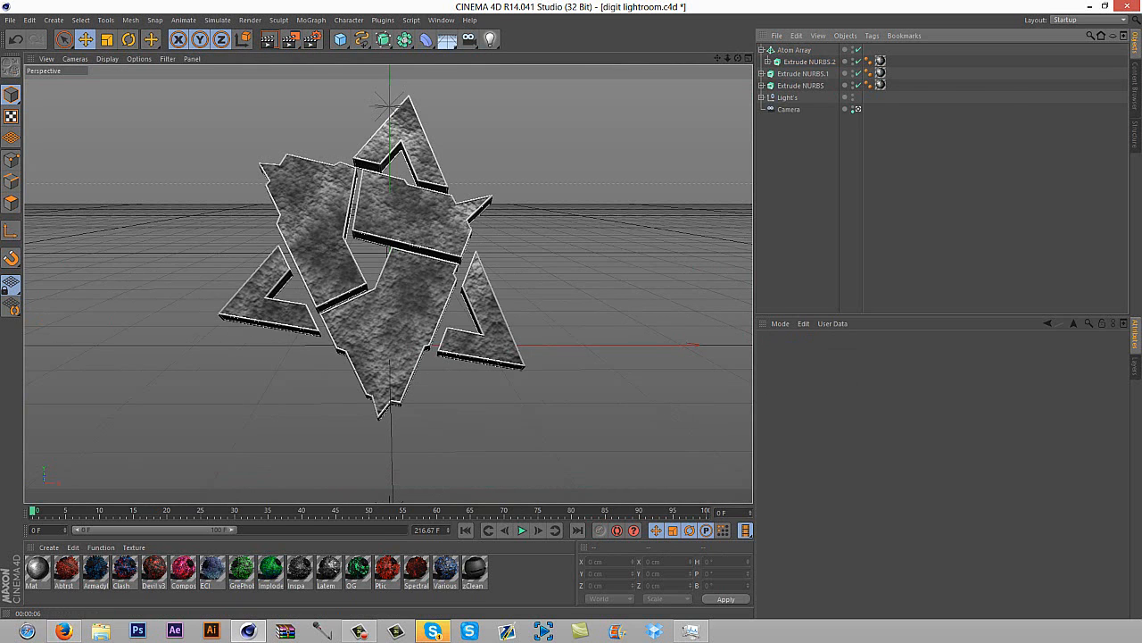
pyautogui.press('Delete')
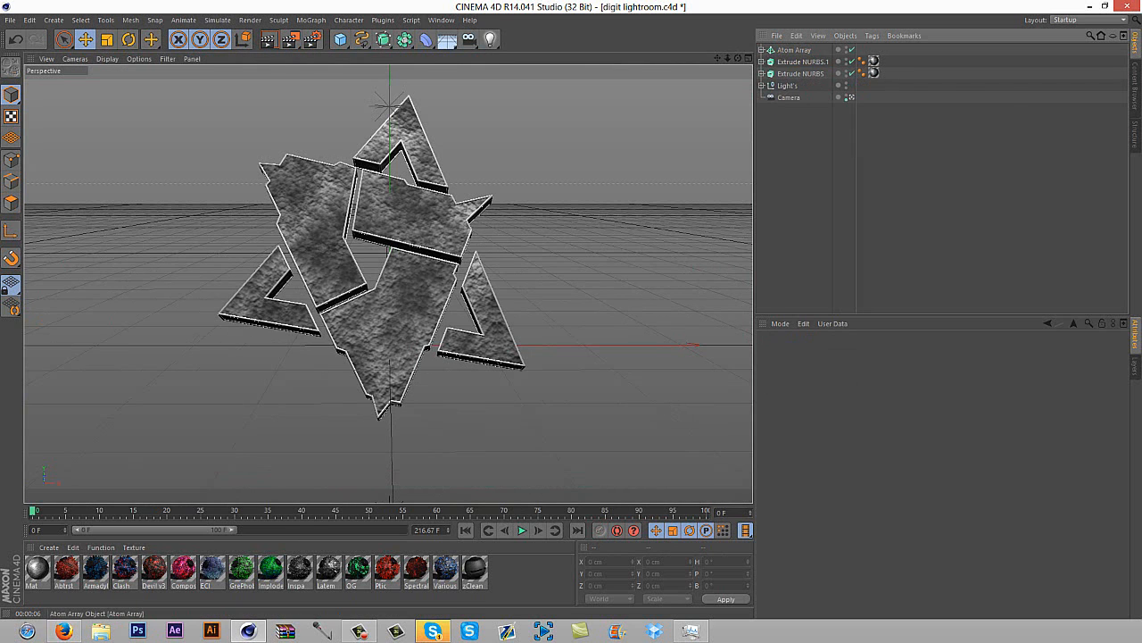
# Fracture the Extrude NURBS.1 copy into 200 pieces with NitroBlast Main at High quality, and close the plugin window
pyautogui.click(803, 63)
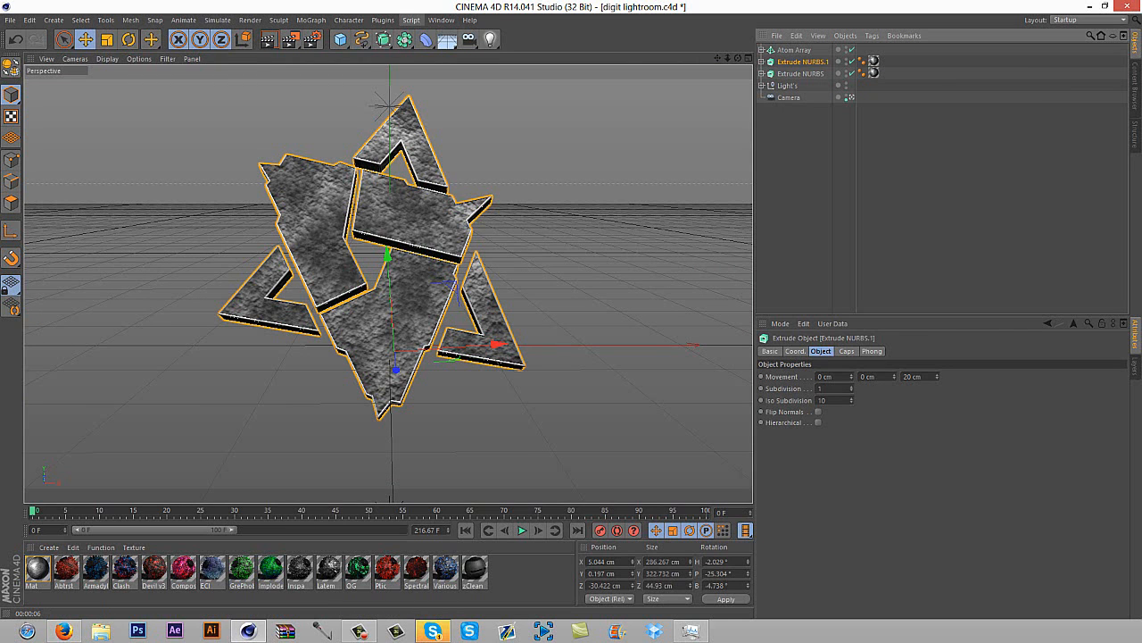
pyautogui.click(383, 19)
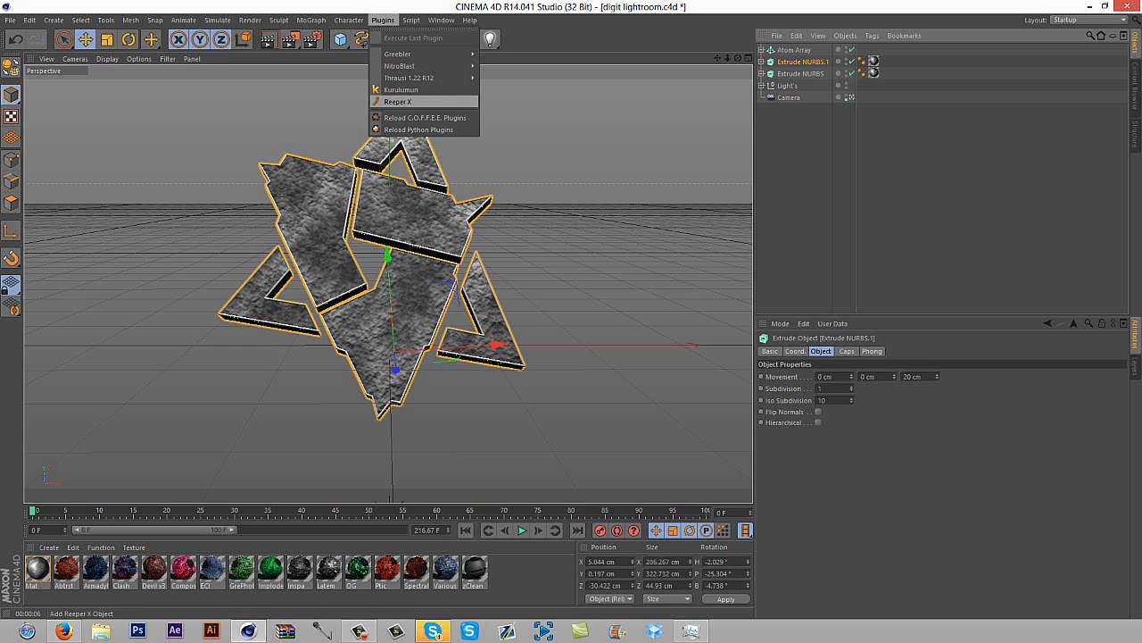
pyautogui.moveTo(401, 66)
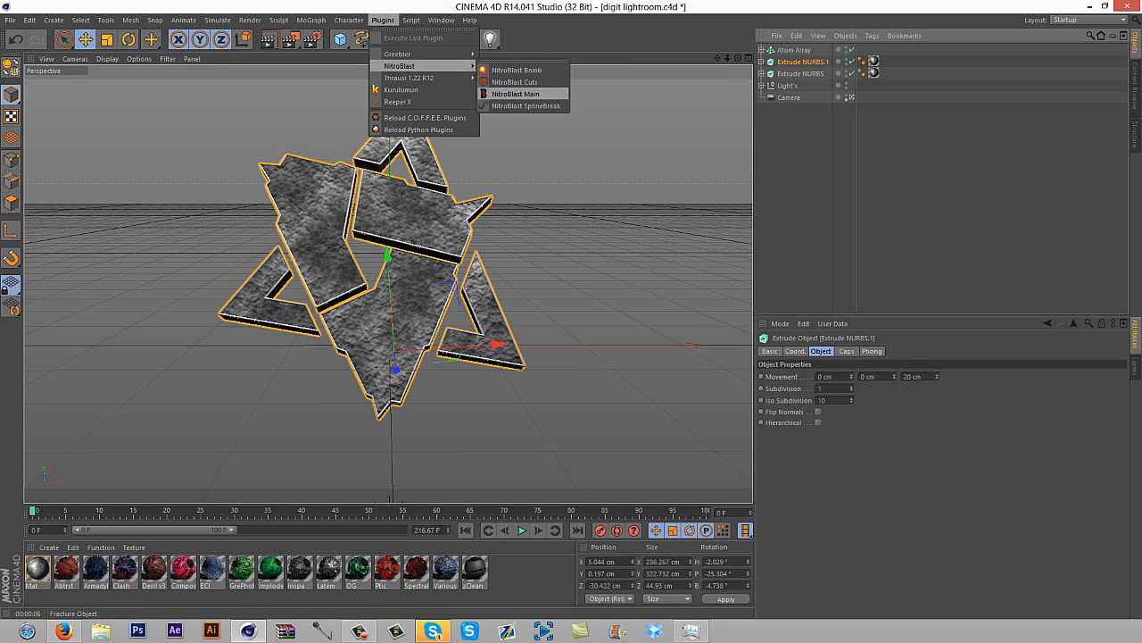
pyautogui.click(516, 94)
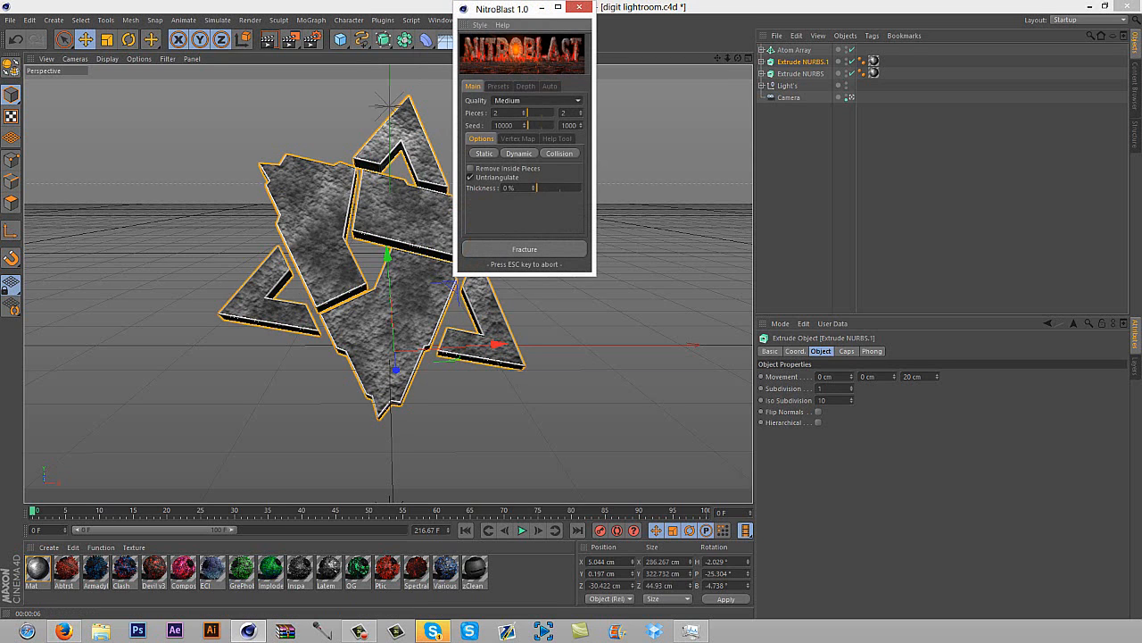
pyautogui.click(537, 101)
pyautogui.click(536, 135)
pyautogui.click(503, 113)
pyautogui.write('00')
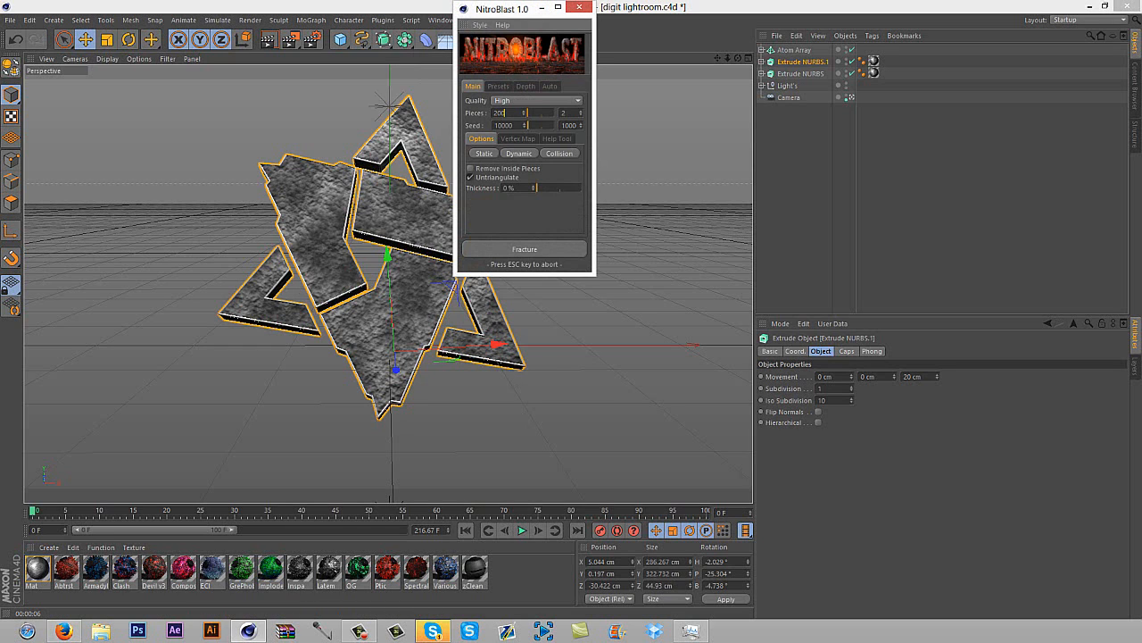
pyautogui.press('Return')
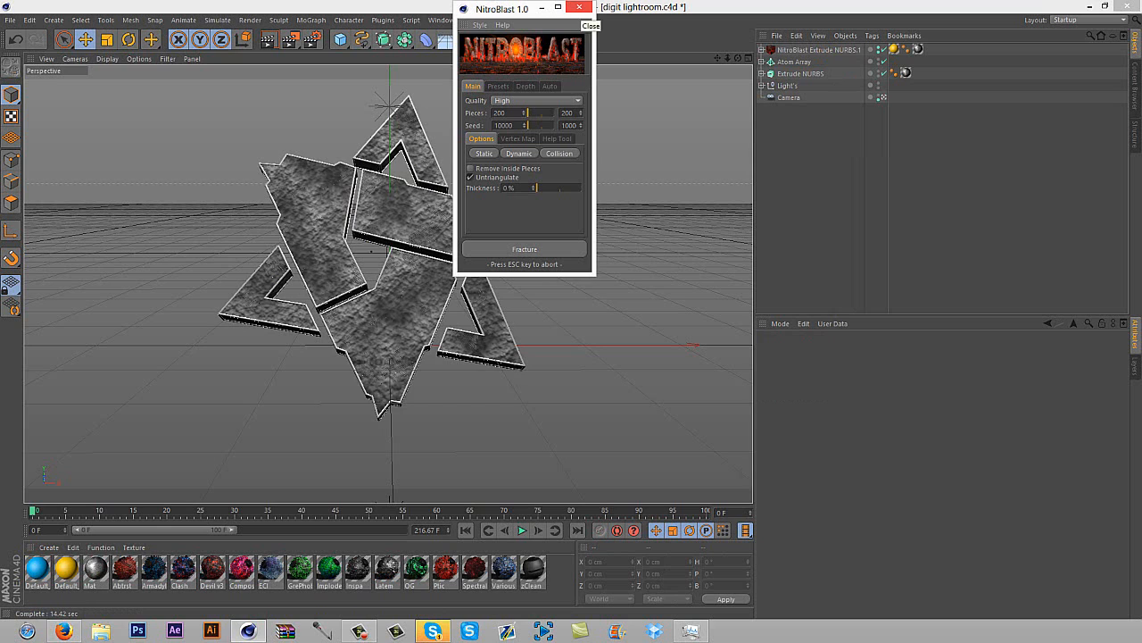
pyautogui.click(579, 7)
# Try to move the Dynamic pieces group to the top level of the hierarchy and delete the NitroBlast object
pyautogui.click(819, 50)
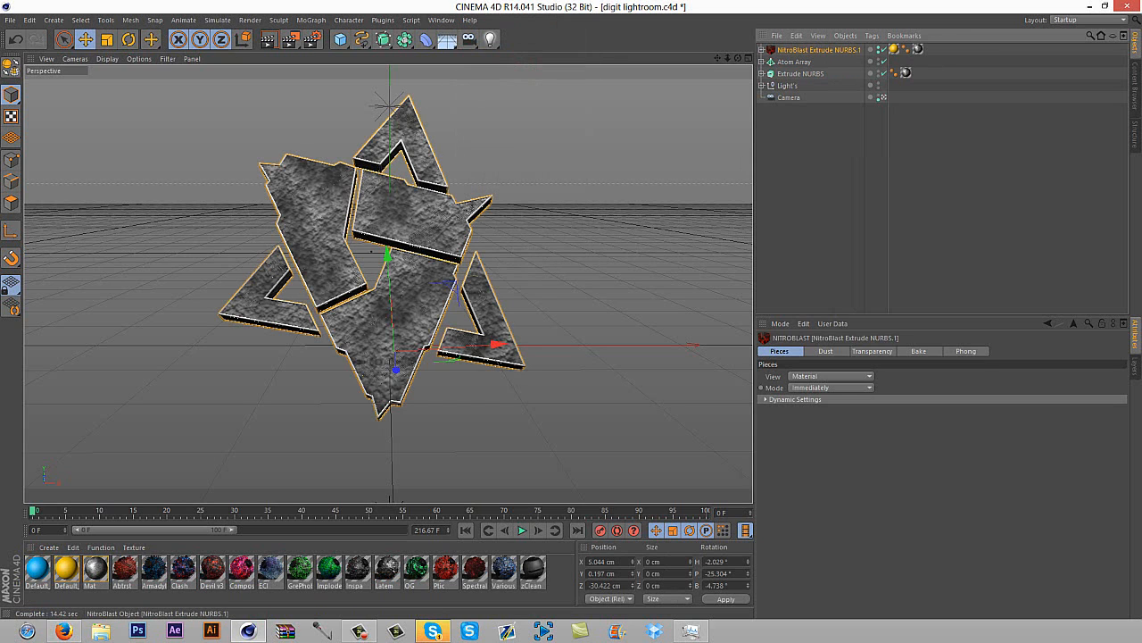
pyautogui.click(761, 50)
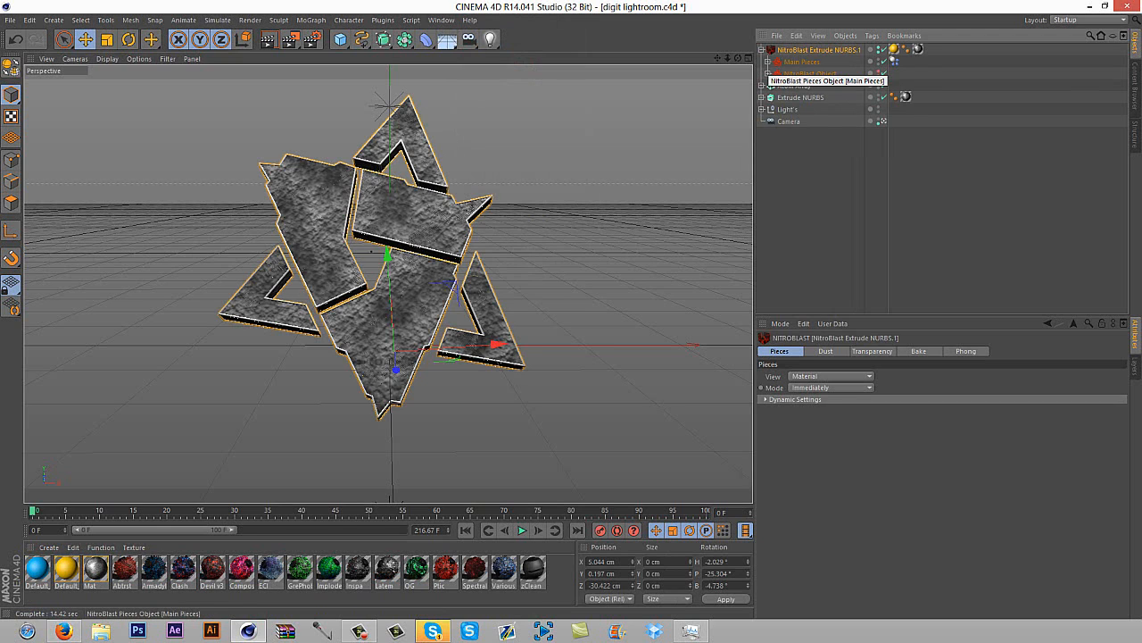
pyautogui.click(767, 62)
pyautogui.click(811, 74)
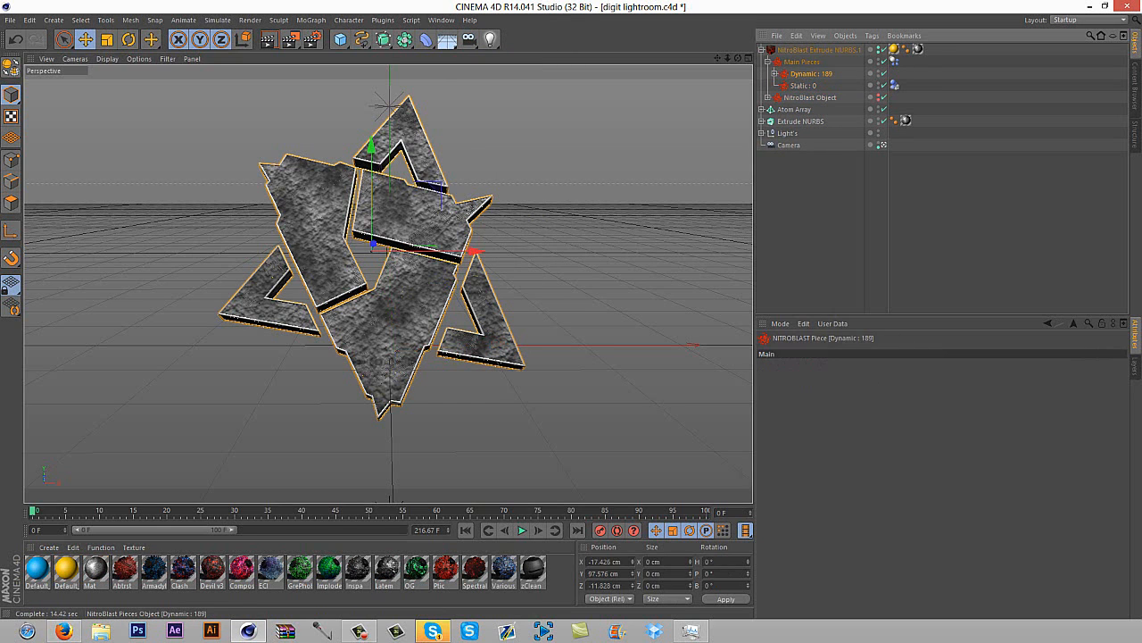
pyautogui.moveTo(808, 74); pyautogui.dragTo(803, 47)
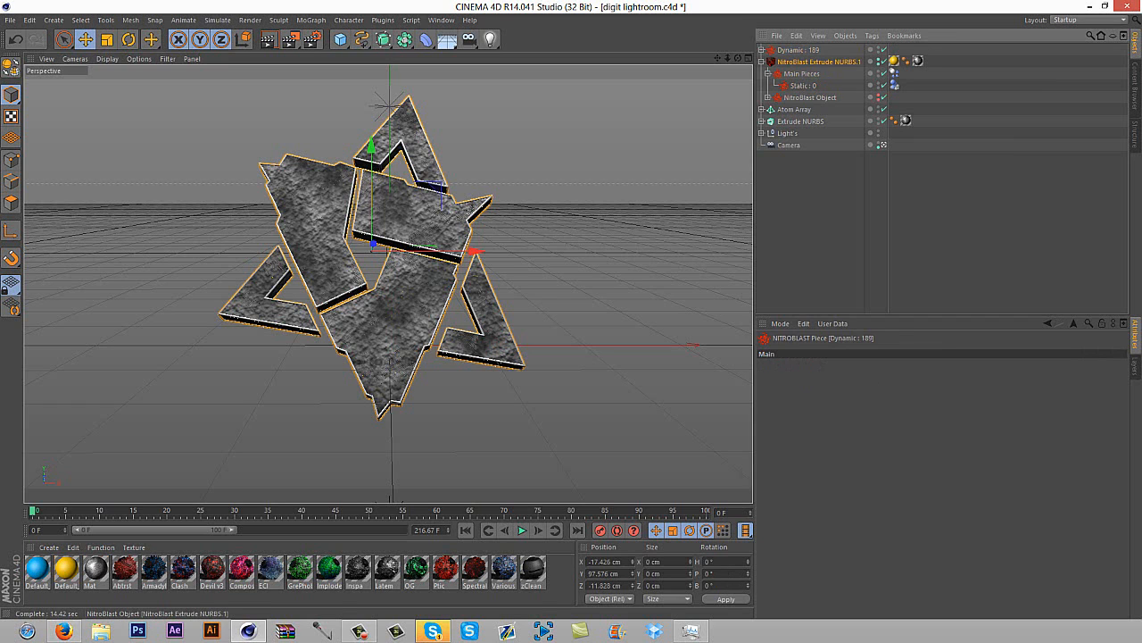
pyautogui.click(807, 62)
pyautogui.press('Delete')
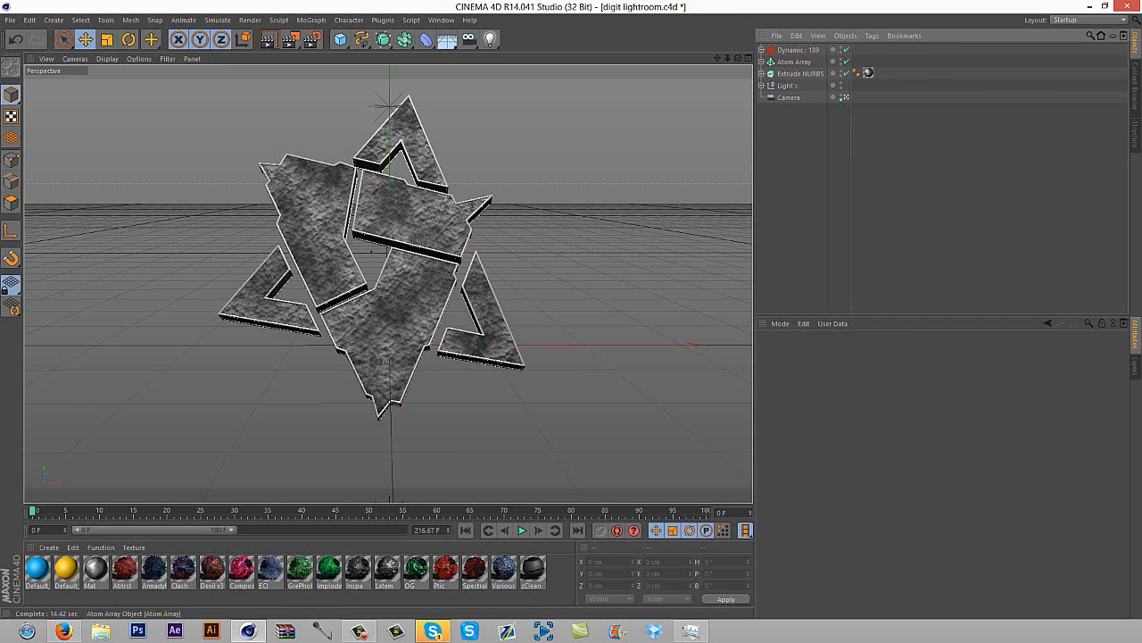
pyautogui.click(15, 39)
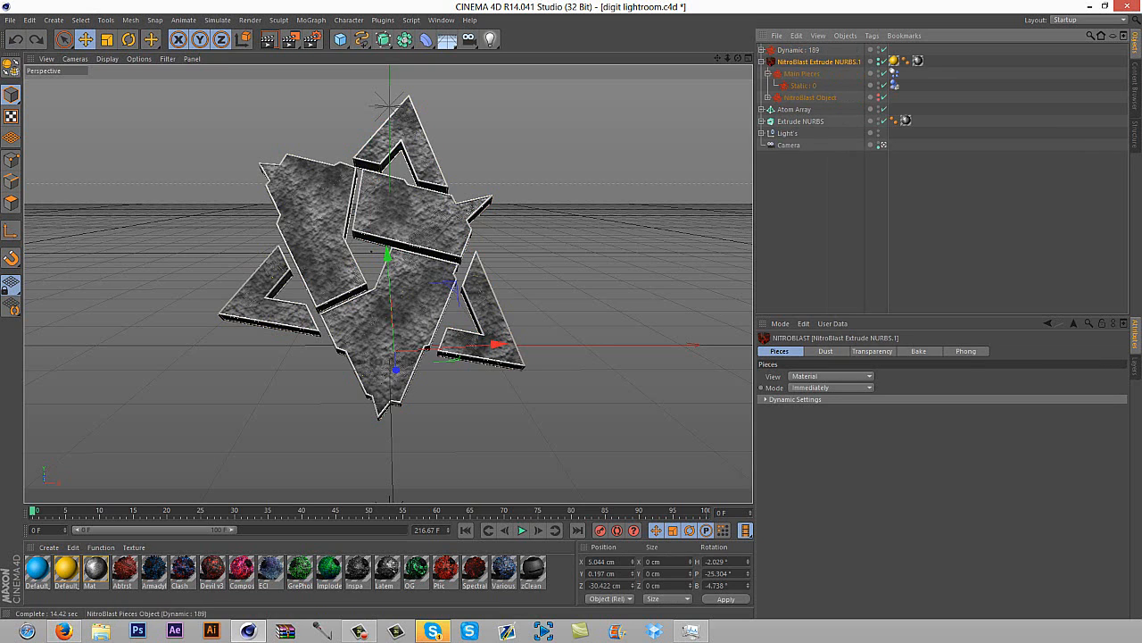
# Examine the inner and outer texture tags on the NitroBlast object
pyautogui.click(893, 60)
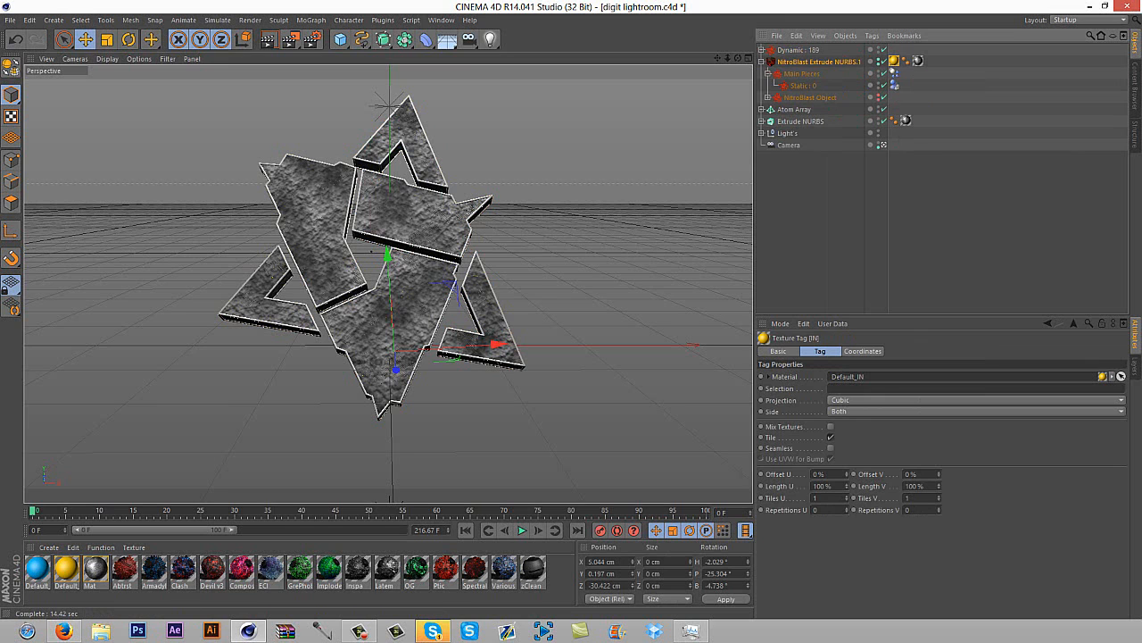
pyautogui.click(919, 179)
pyautogui.click(894, 61)
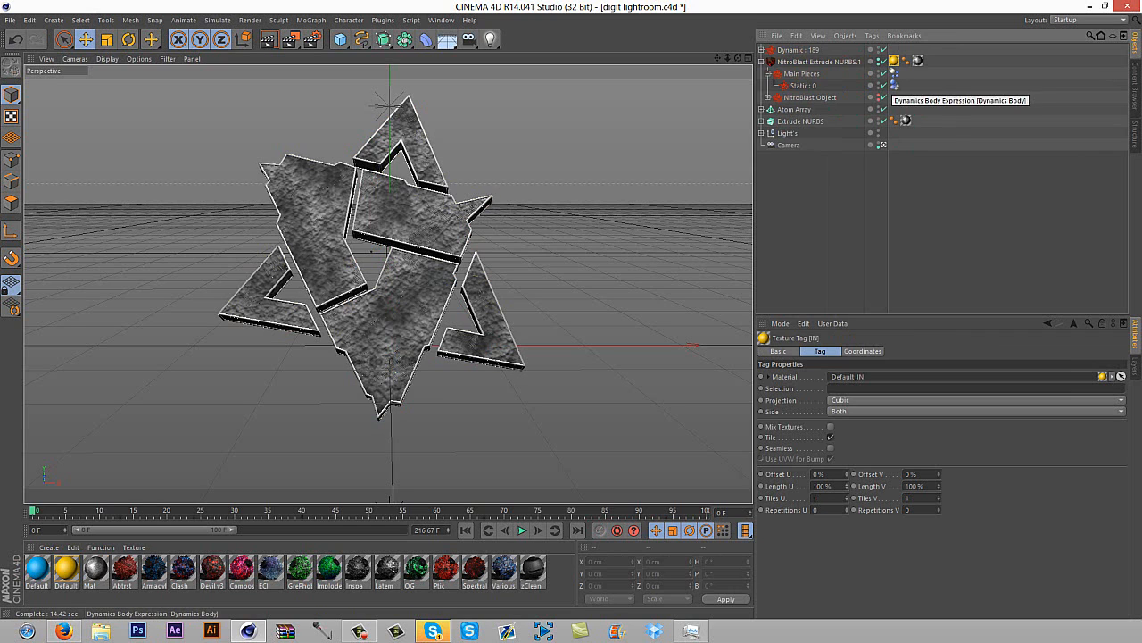
pyautogui.click(917, 62)
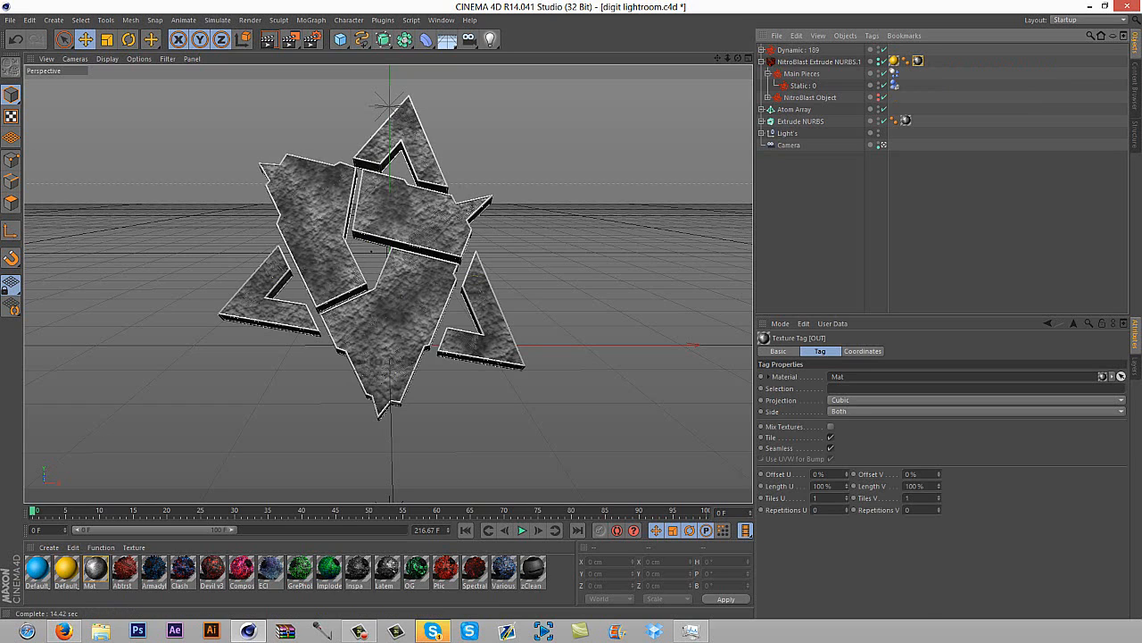
# Try swapping the NitroBlast object's inner material for a dark blue one, and expand the relocated Dynamic group to check its pieces
pyautogui.doubleClick(559, 580)
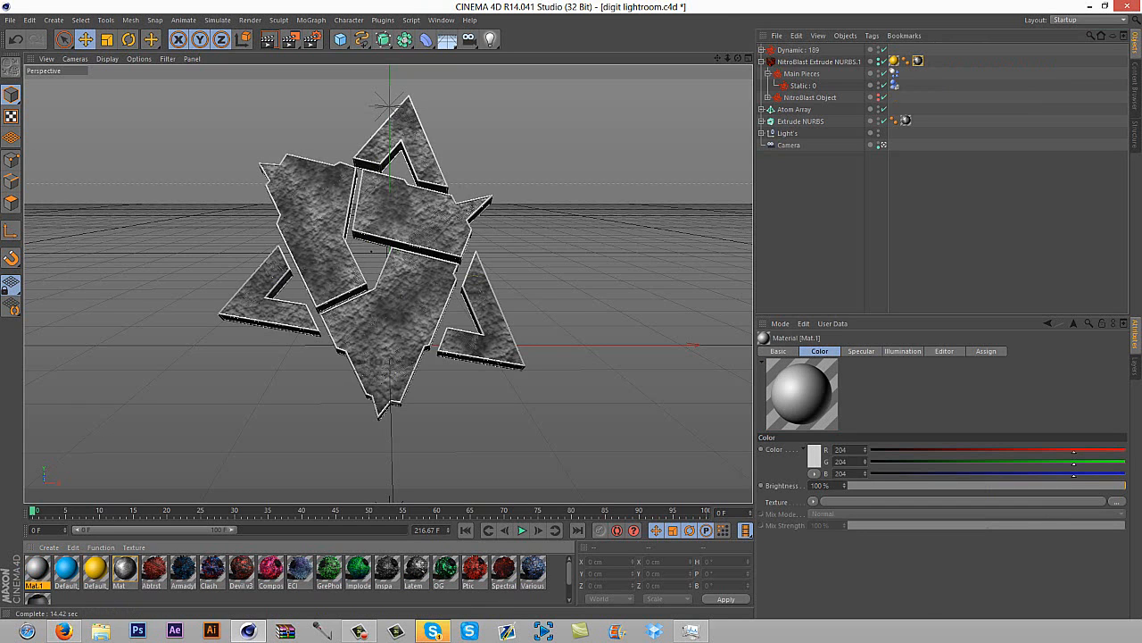
pyautogui.press('Delete')
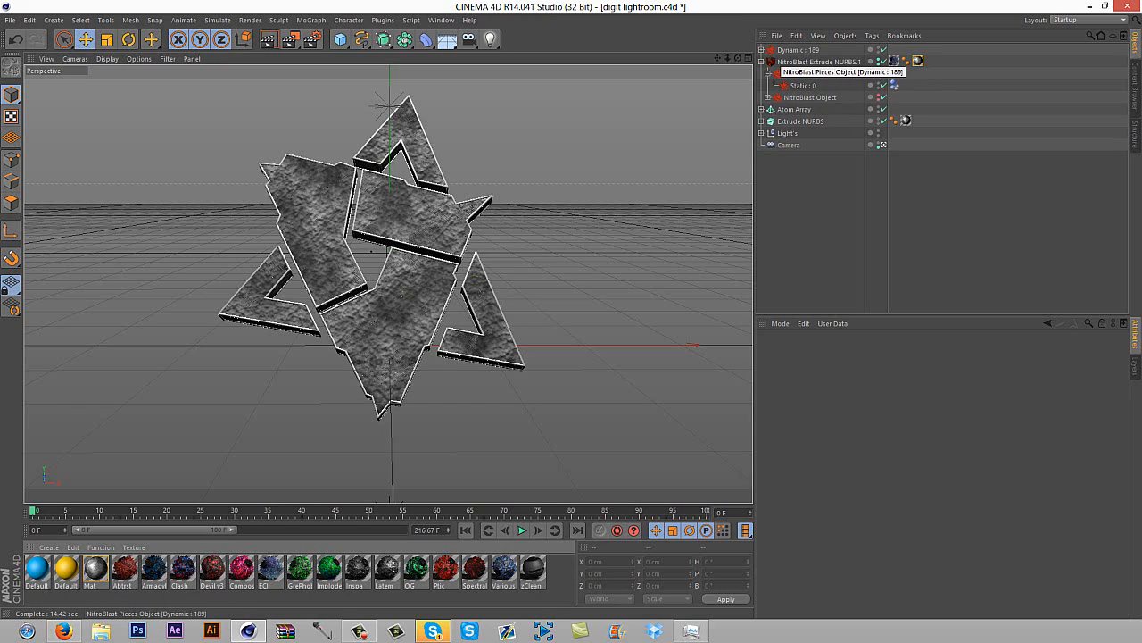
pyautogui.click(761, 50)
pyautogui.click(798, 50)
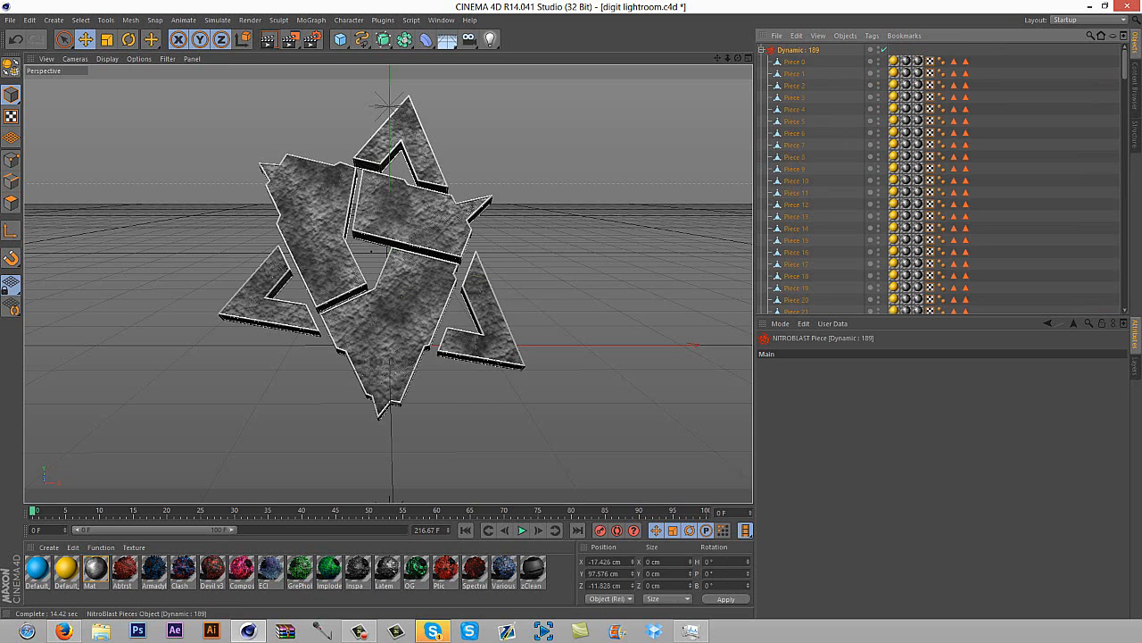
# Undo the Dynamic group's relocation out of Main Pieces, and replace the NitroBlast object's inner Default material with a dark blue material
pyautogui.click(15, 39)
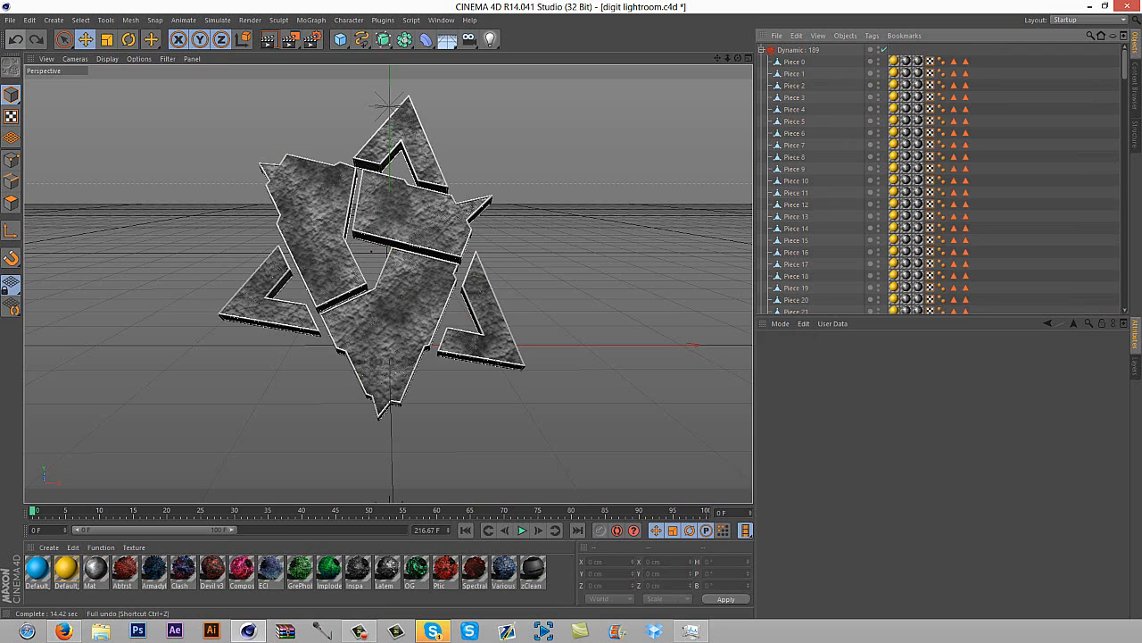
pyautogui.click(15, 39)
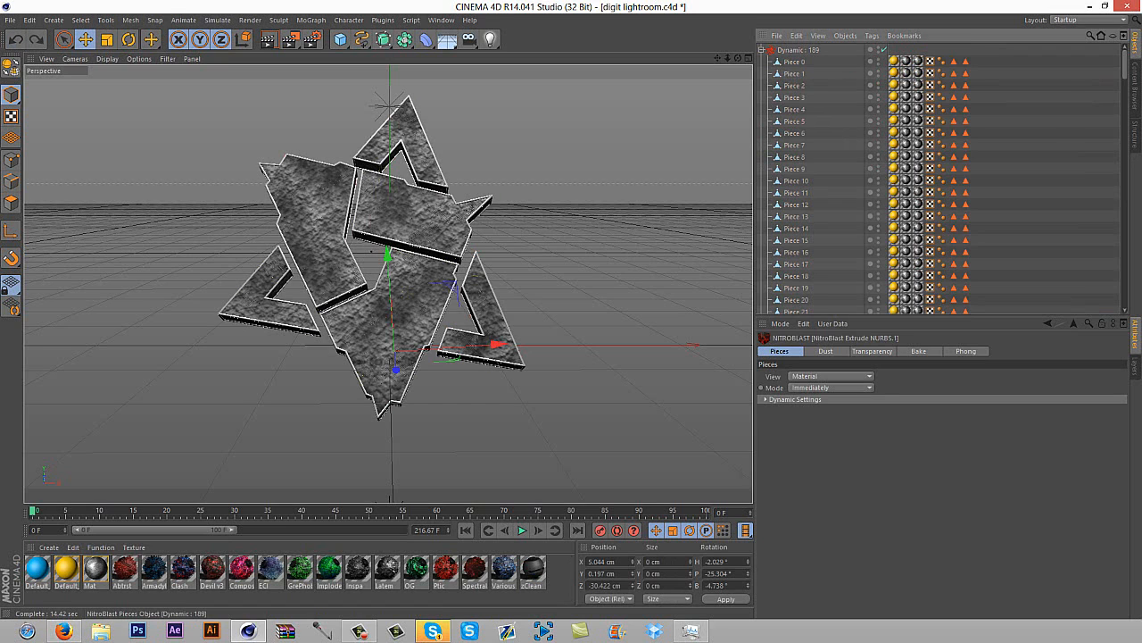
pyautogui.click(16, 39)
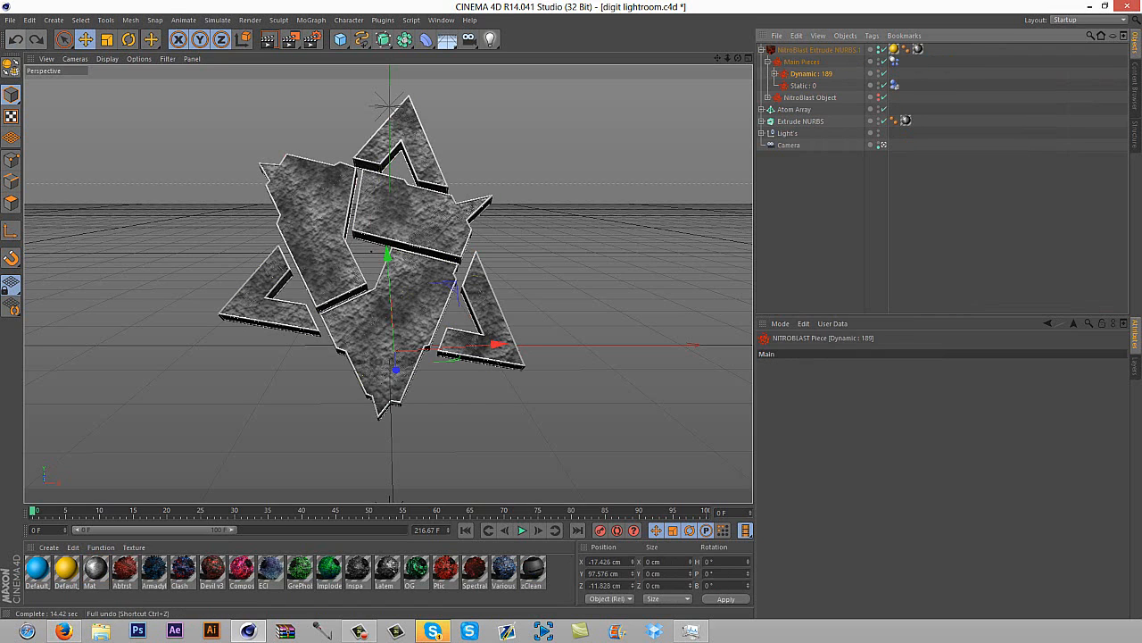
pyautogui.click(15, 39)
pyautogui.click(15, 39)
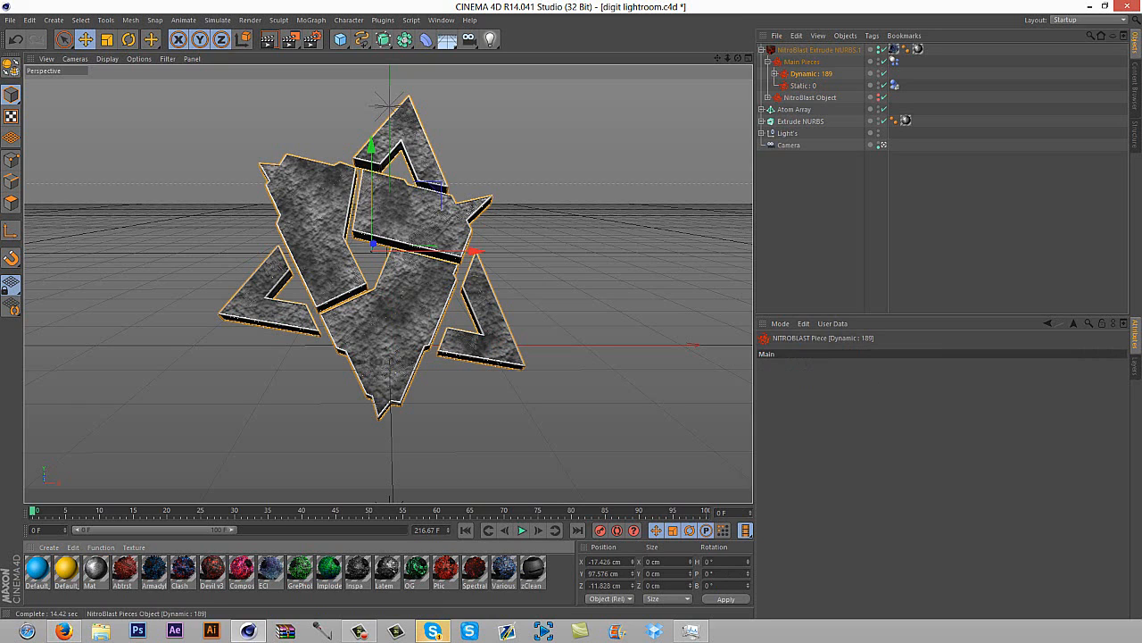
pyautogui.click(774, 74)
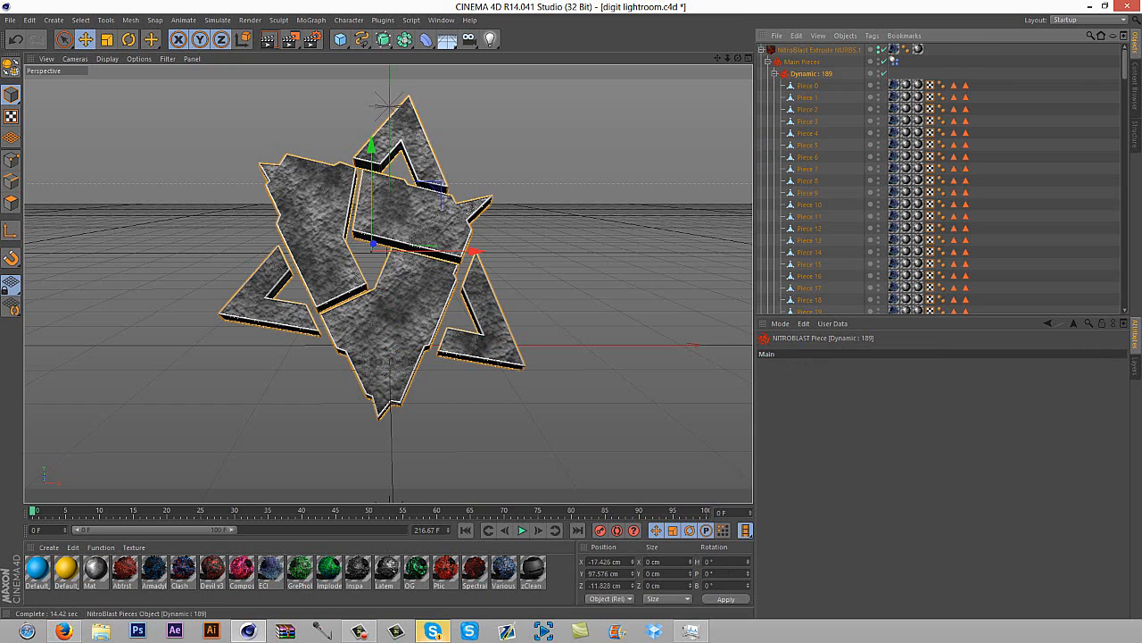
pyautogui.click(775, 74)
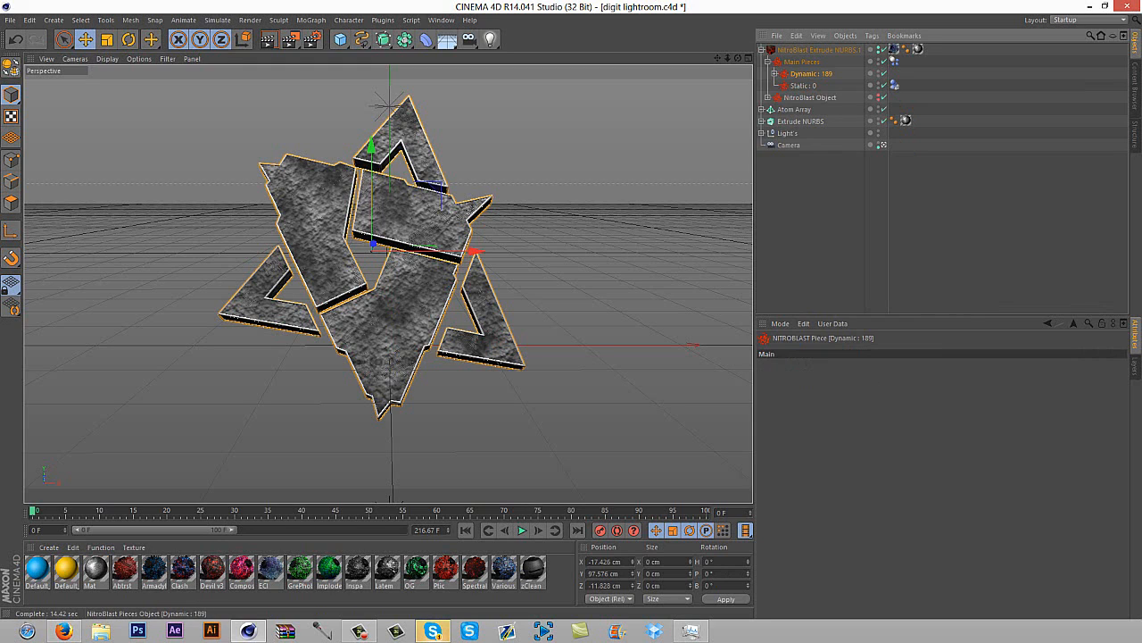
# Move the Dynamic pieces group to the top level of the hierarchy and delete the NitroBlast Extrude NURBS.1 object
pyautogui.click(767, 61)
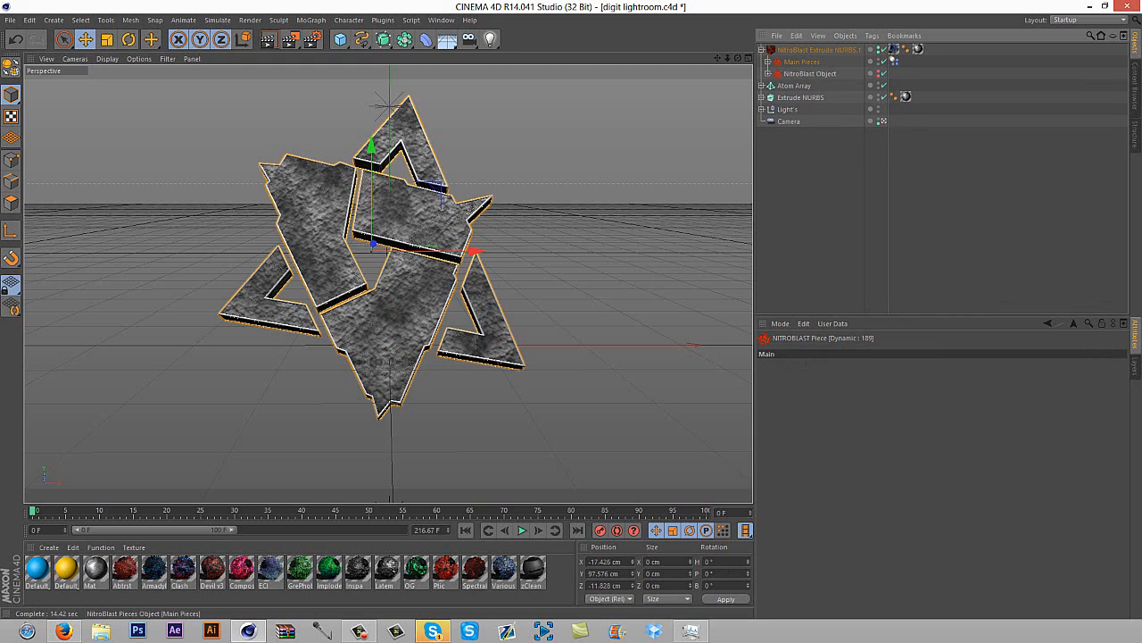
pyautogui.click(767, 62)
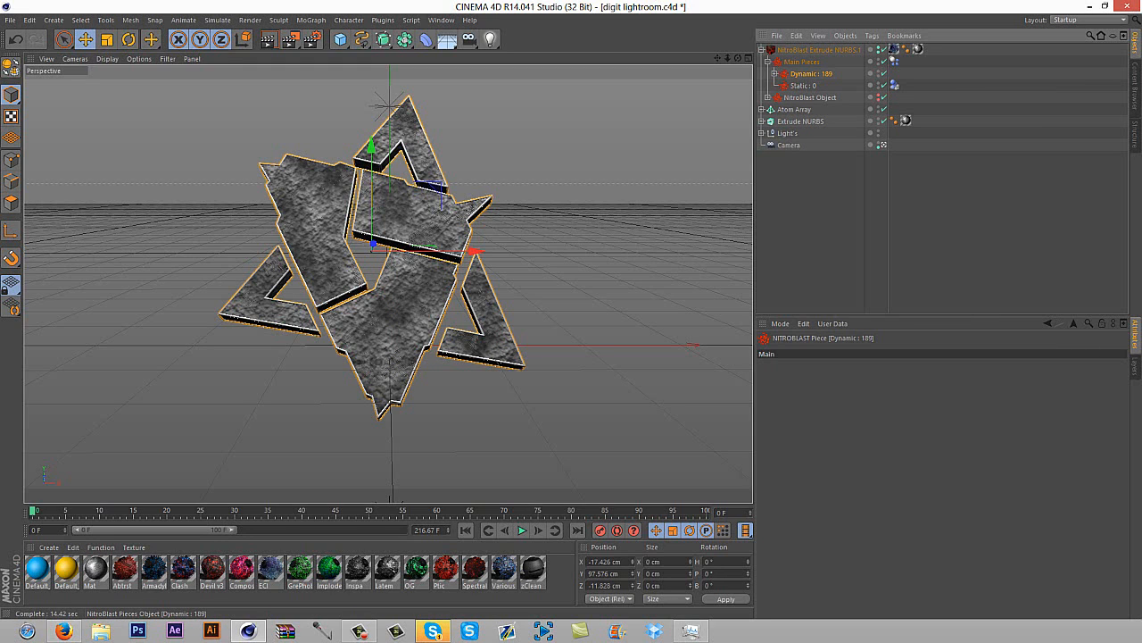
pyautogui.moveTo(811, 74); pyautogui.dragTo(811, 46)
pyautogui.click(814, 61)
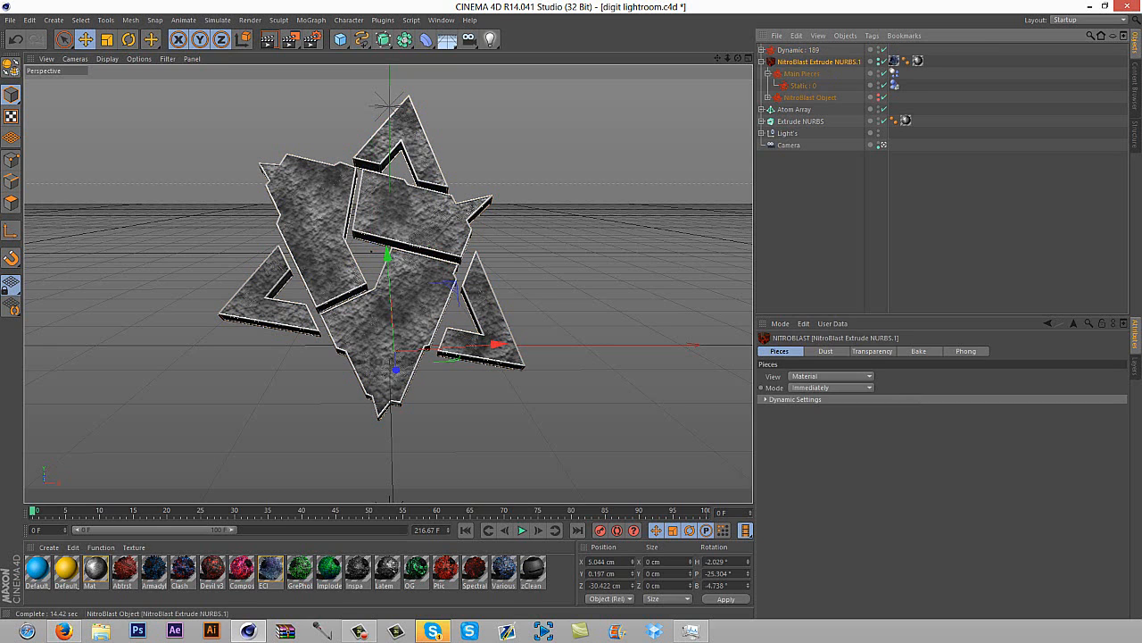
pyautogui.press('Delete')
# Add a MoGraph Fracture object to the scene
pyautogui.click(798, 50)
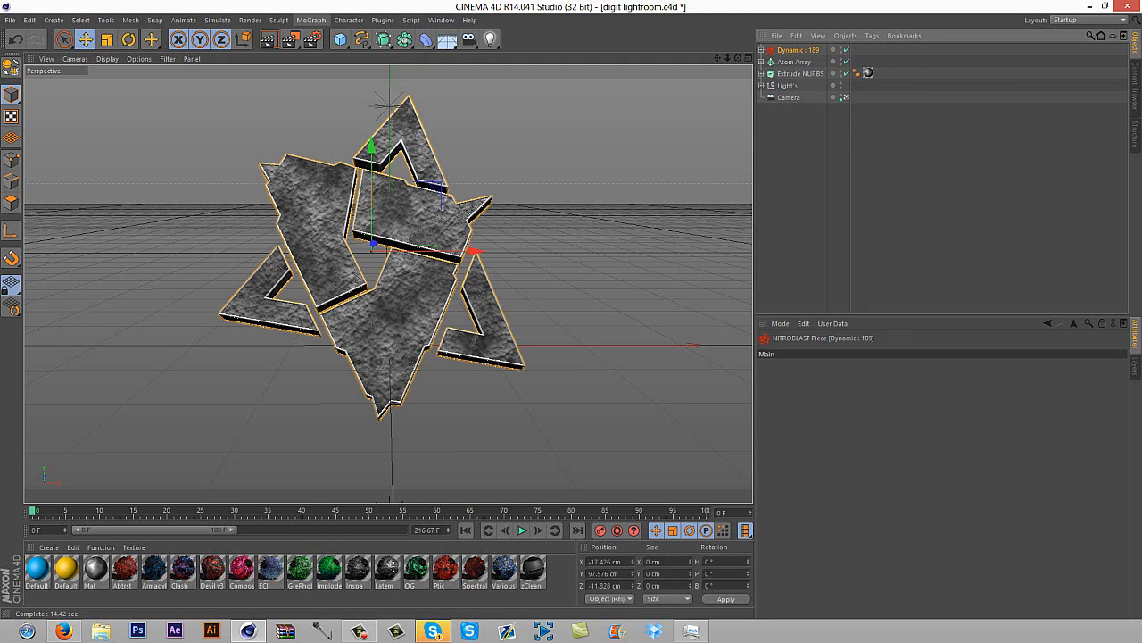
pyautogui.click(311, 19)
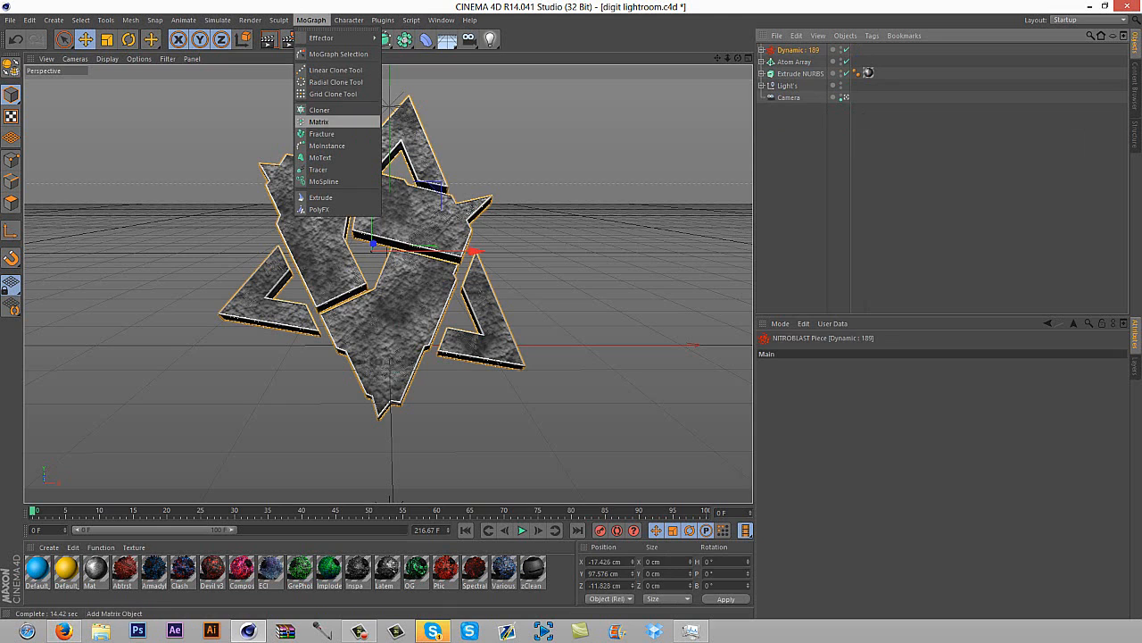
pyautogui.click(321, 134)
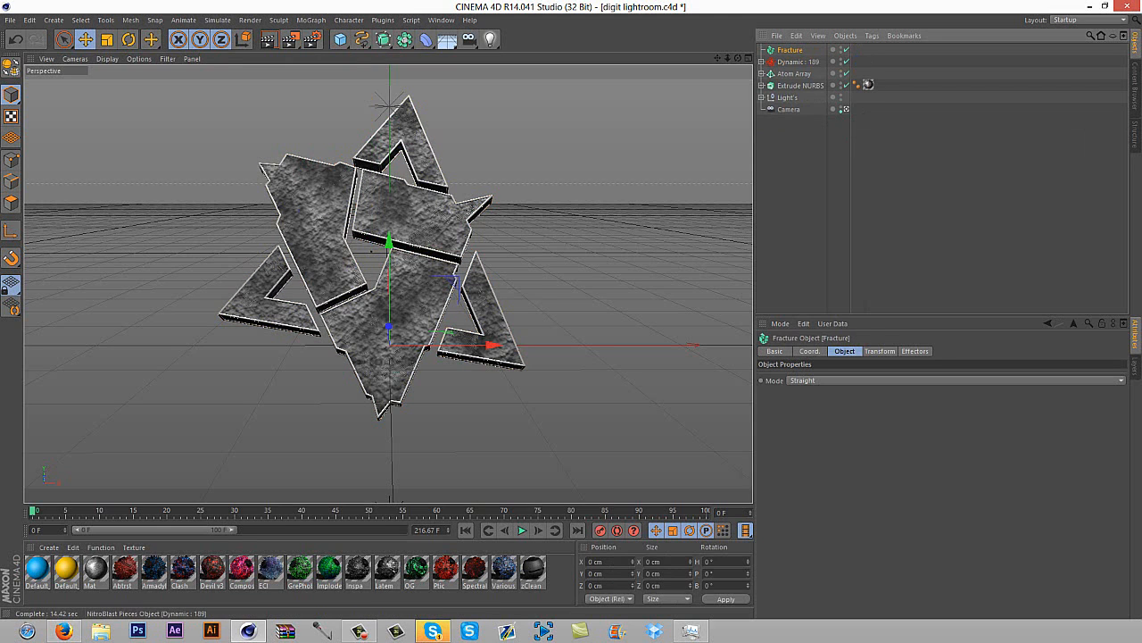
# Move all pieces, Piece 0 to Piece 188, from the Dynamic group into the Fracture object and delete the emptied group
pyautogui.click(762, 62)
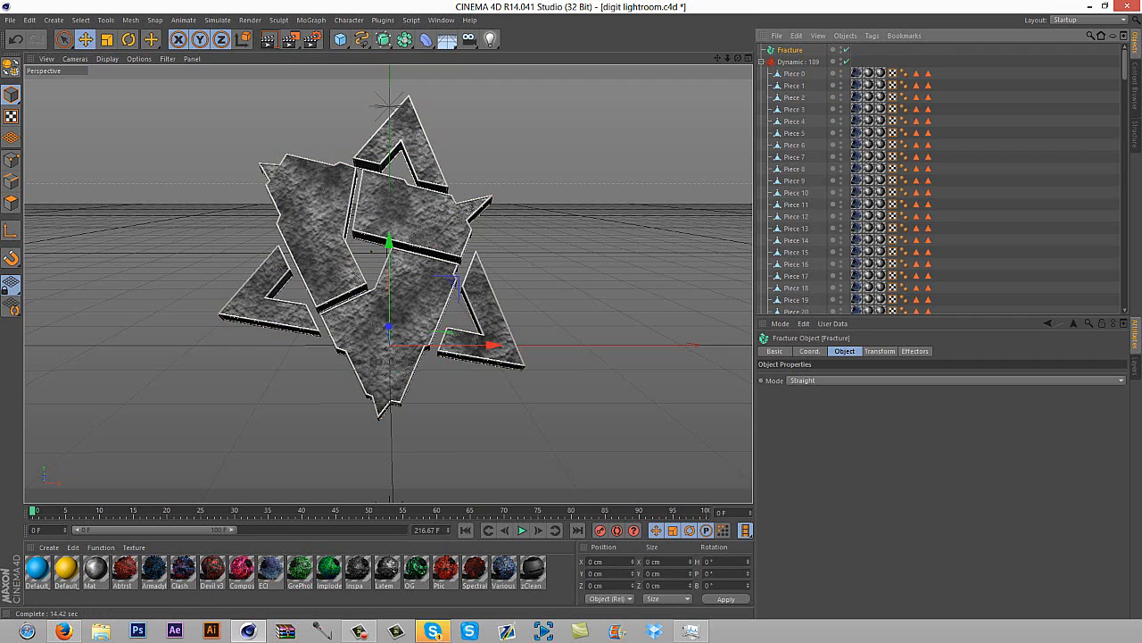
pyautogui.moveTo(1124, 66)
pyautogui.mouseDown()
pyautogui.moveTo(1124, 294)
pyautogui.moveTo(1124, 62)
pyautogui.mouseUp()
pyautogui.click(798, 260)
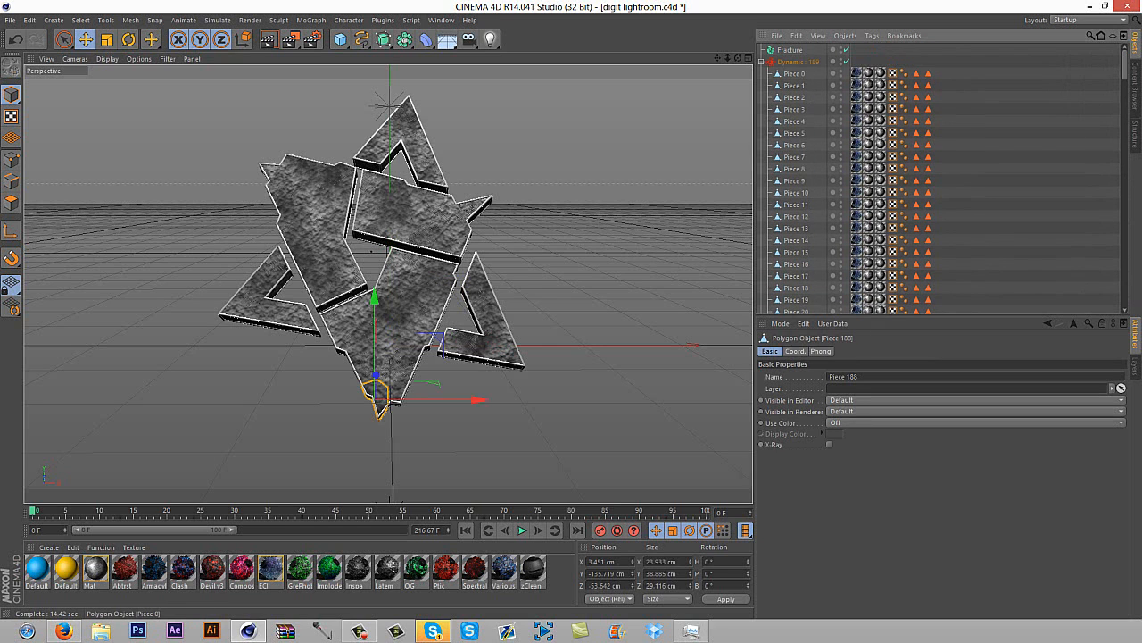
pyautogui.keyDown('shift'); pyautogui.click(793, 74); pyautogui.keyUp('shift')
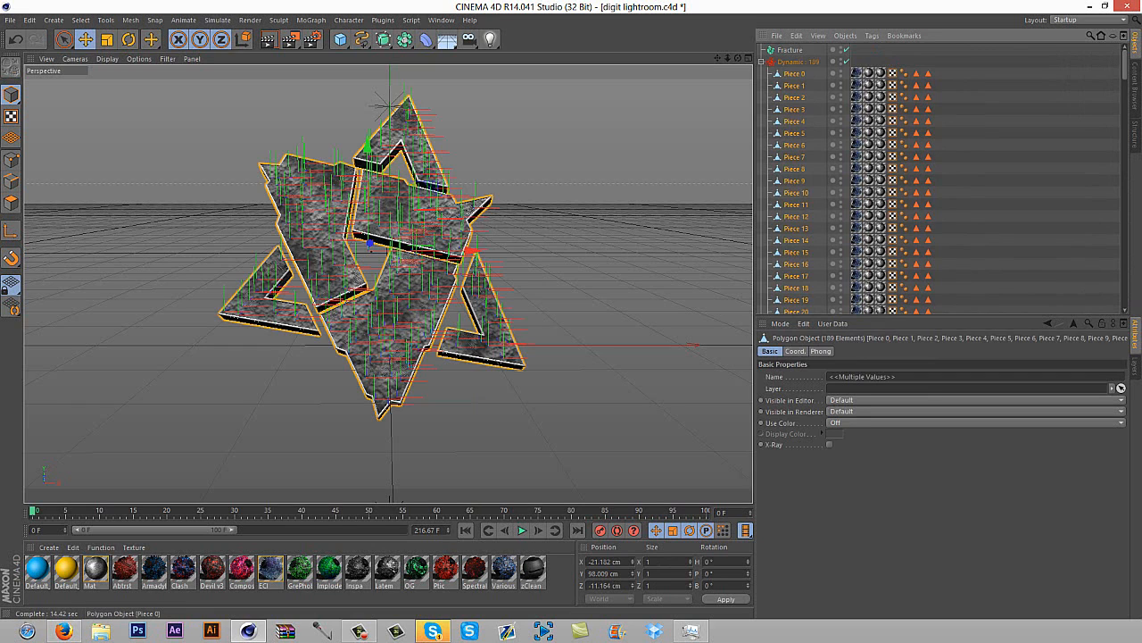
pyautogui.moveTo(794, 74); pyautogui.dragTo(790, 50)
pyautogui.click(797, 61)
pyautogui.press('Delete')
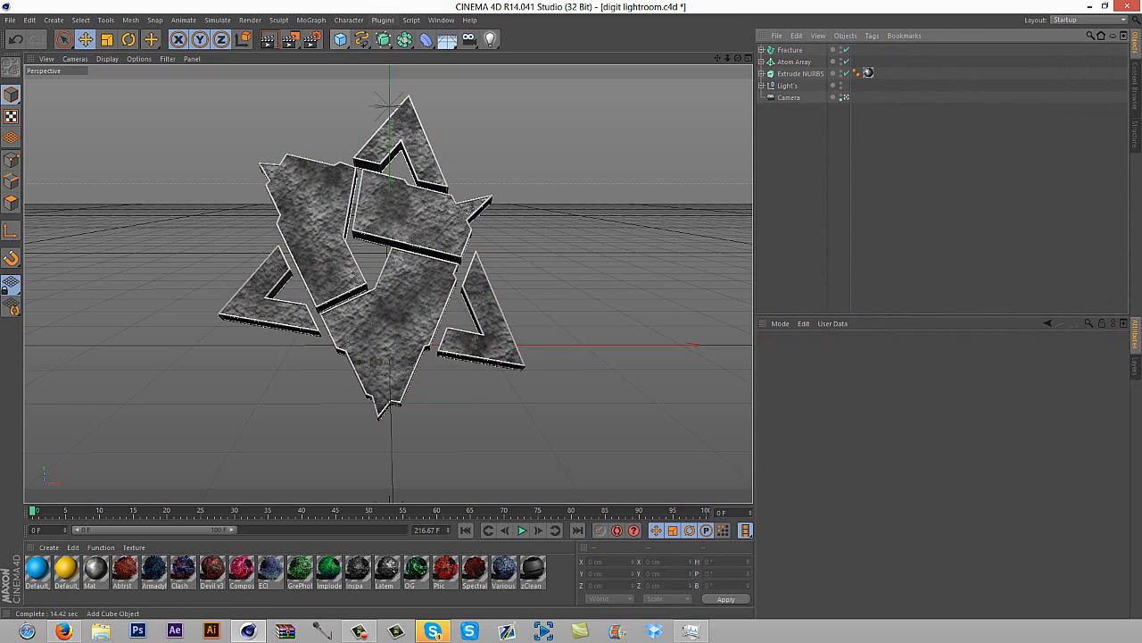
# Add a MoGraph Group effector and a Random effector to the scene
pyautogui.click(310, 19)
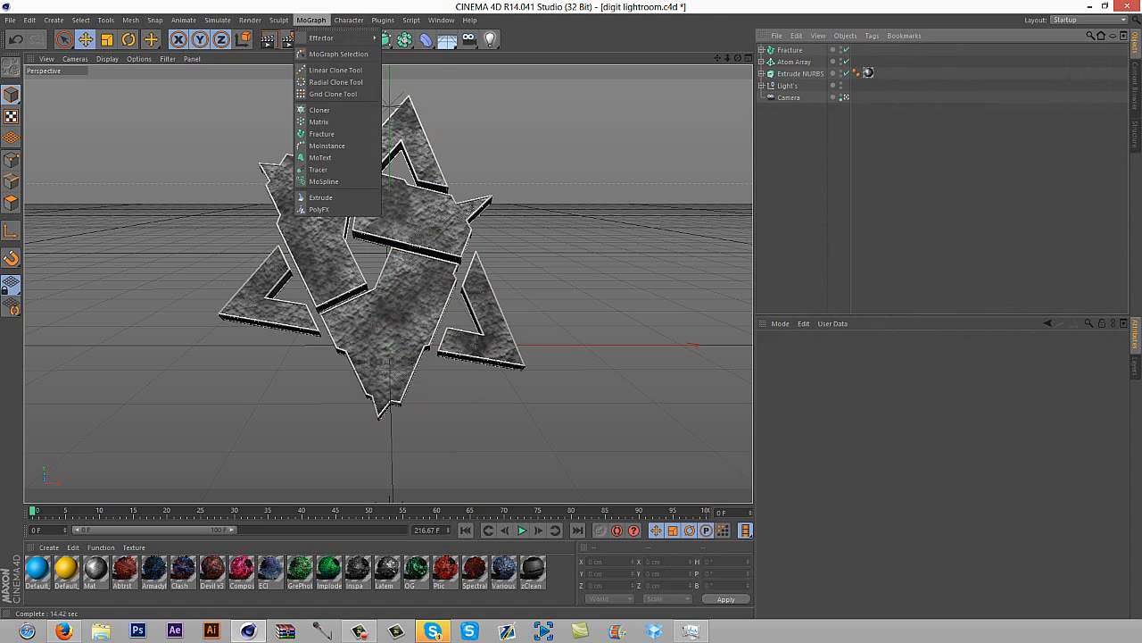
pyautogui.moveTo(330, 41)
pyautogui.click(406, 42)
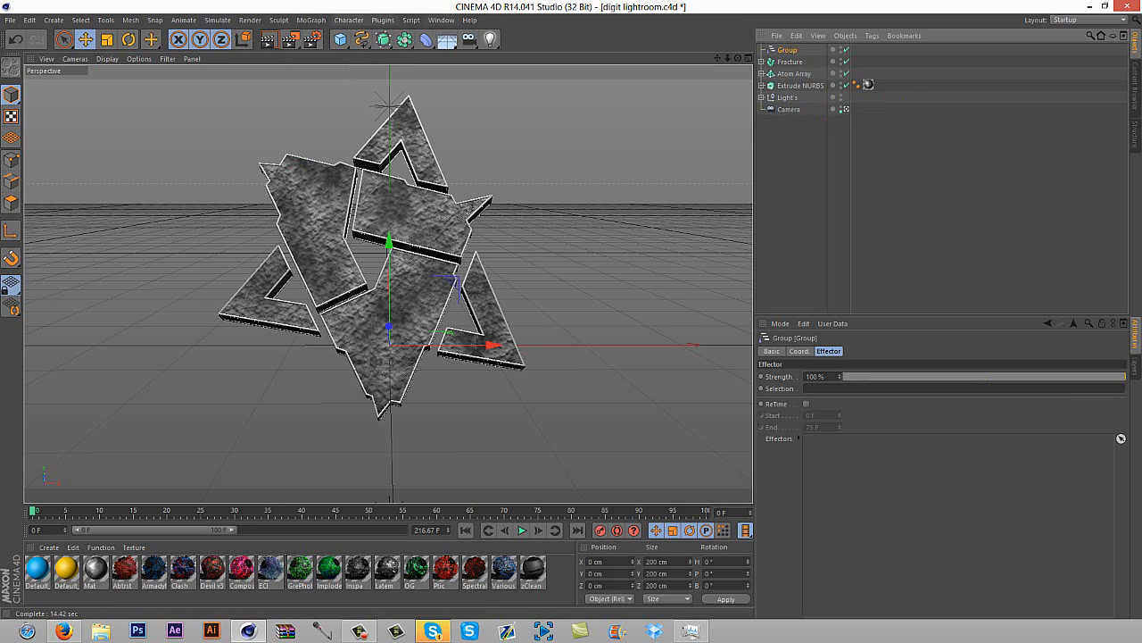
pyautogui.click(310, 20)
pyautogui.moveTo(332, 37)
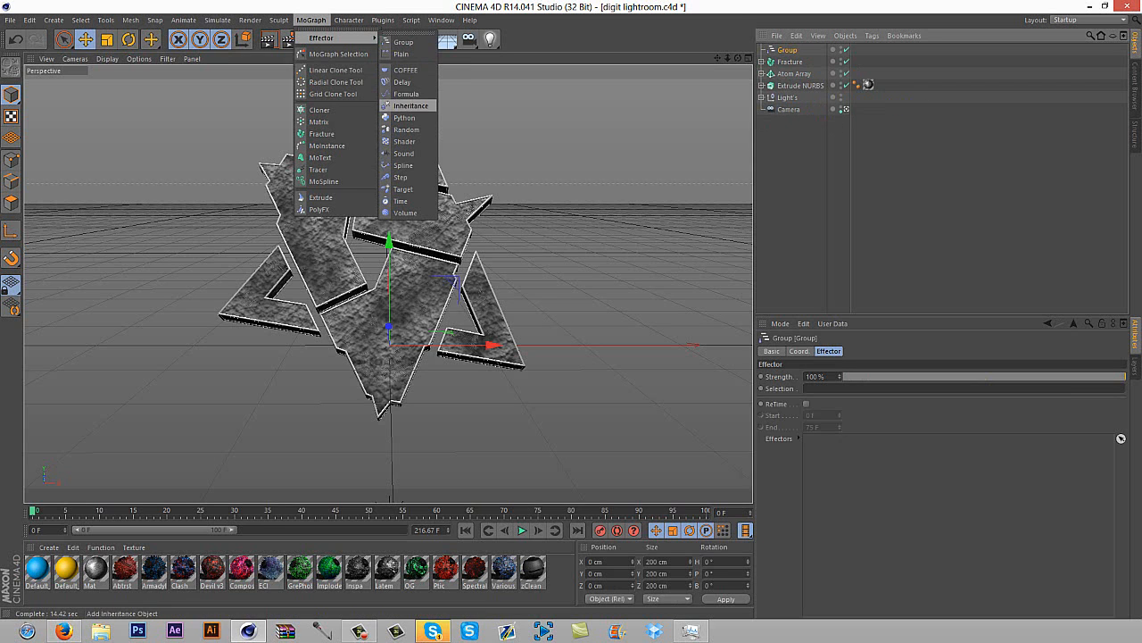
pyautogui.click(407, 130)
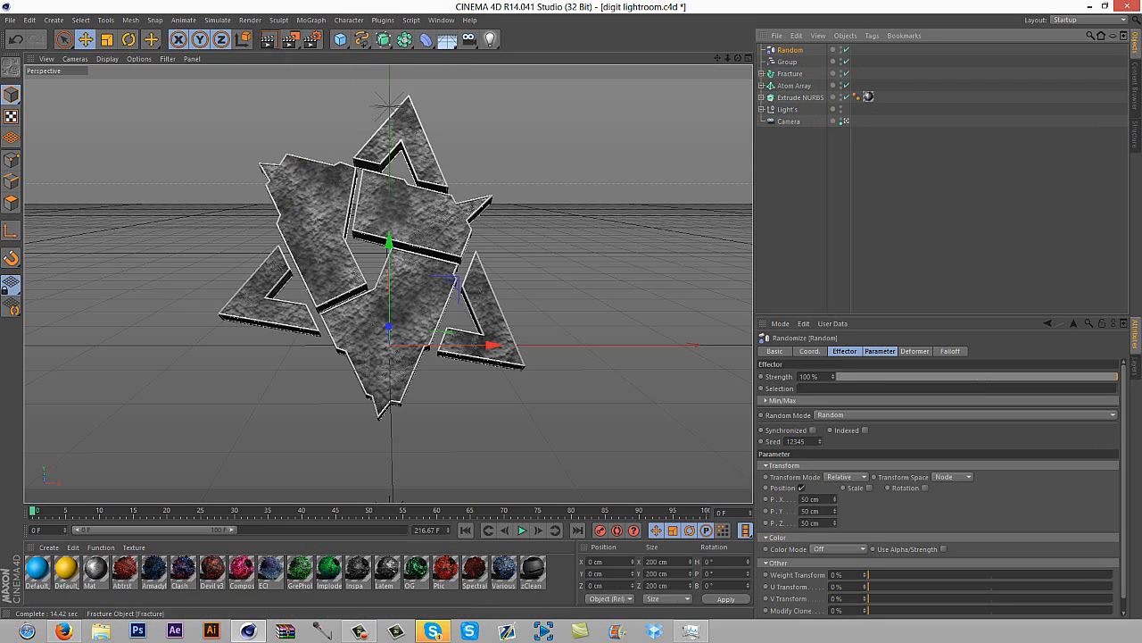
# Nest the Fracture object and the Random effector under the Group effector
pyautogui.click(790, 73)
pyautogui.moveTo(790, 73); pyautogui.dragTo(788, 62)
pyautogui.click(790, 50)
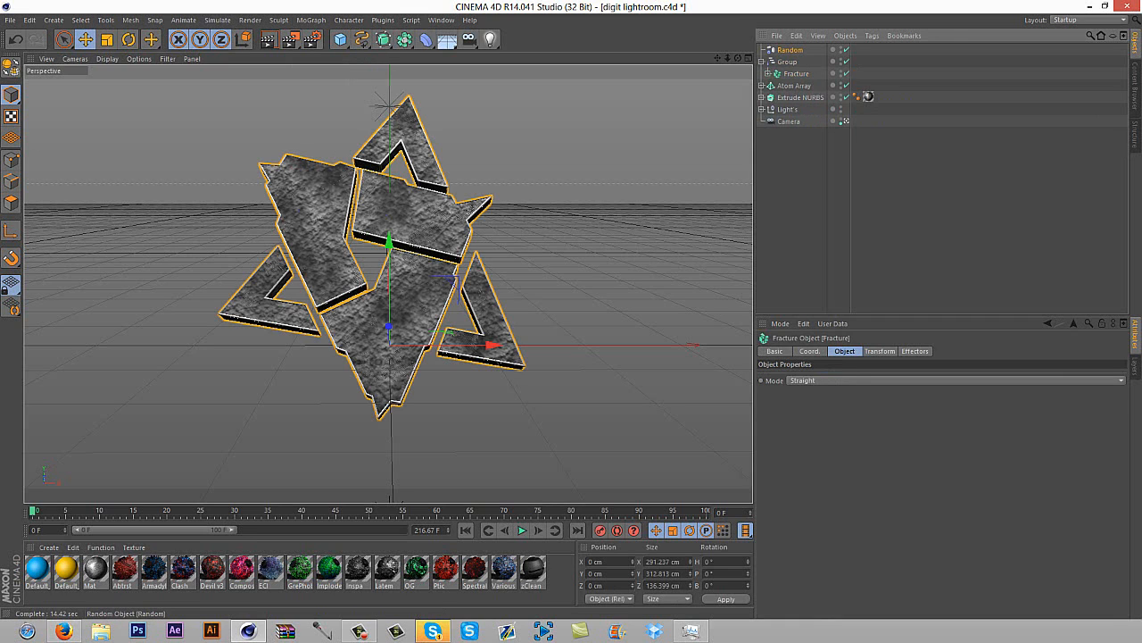
pyautogui.moveTo(790, 50); pyautogui.dragTo(787, 62)
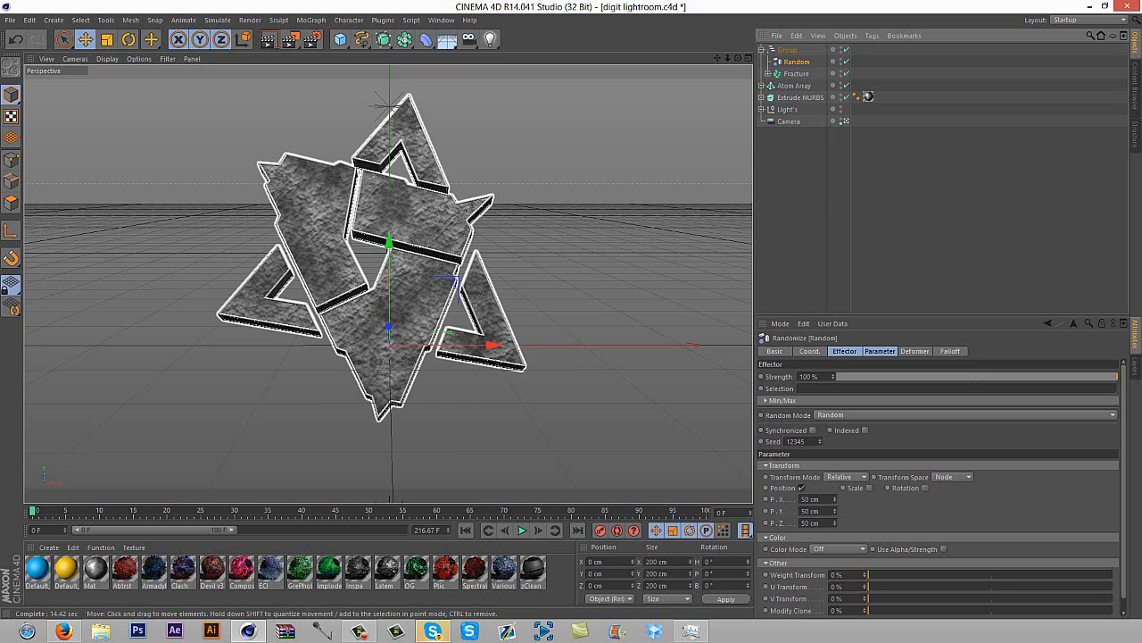
# Assign the Random effector to the Fracture object's effectors
pyautogui.click(796, 74)
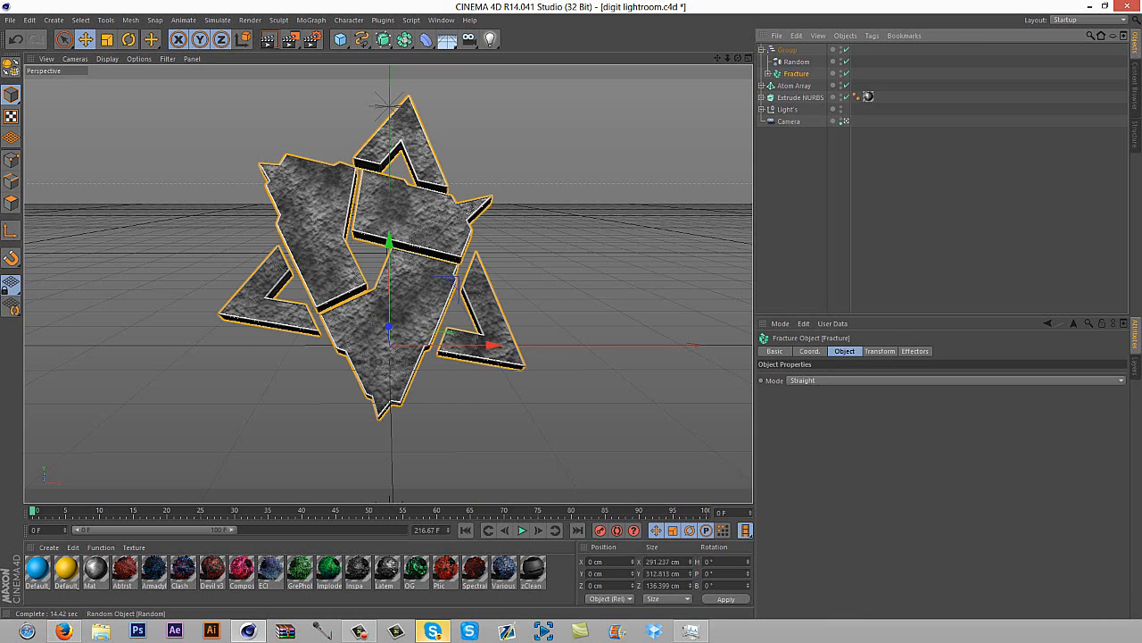
pyautogui.click(914, 351)
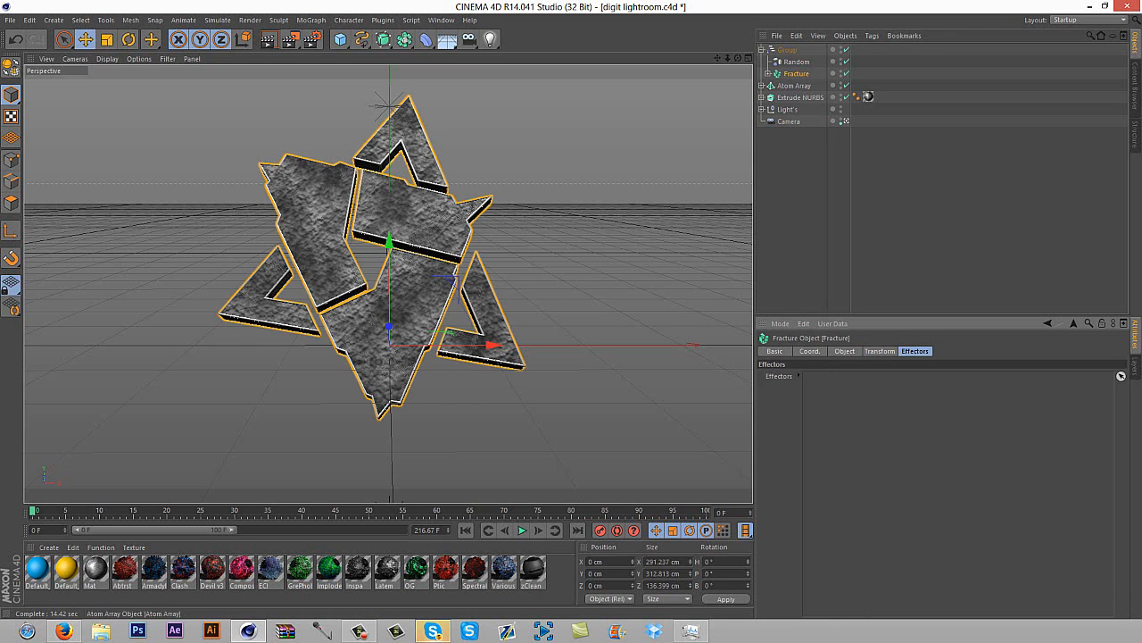
pyautogui.moveTo(796, 62); pyautogui.dragTo(798, 64)
pyautogui.moveTo(1121, 376); pyautogui.dragTo(1121, 375)
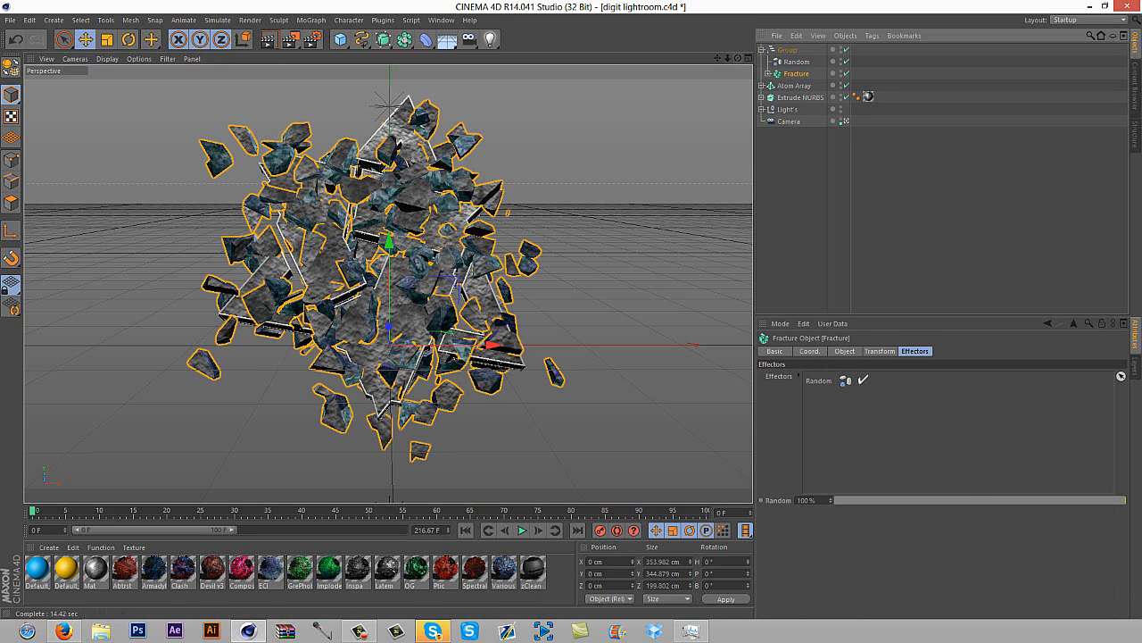
# Set the Random effector's strength to 23% so the fractured pieces stay closer to the logo shape
pyautogui.moveTo(739, 58); pyautogui.dragTo(750, 61)
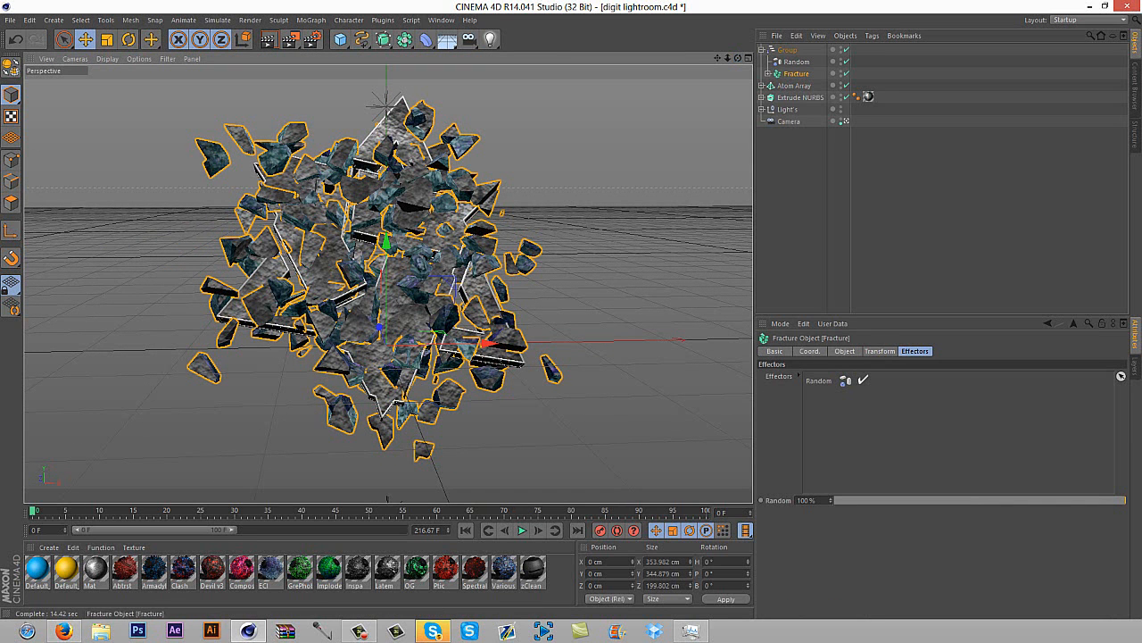
pyautogui.click(797, 62)
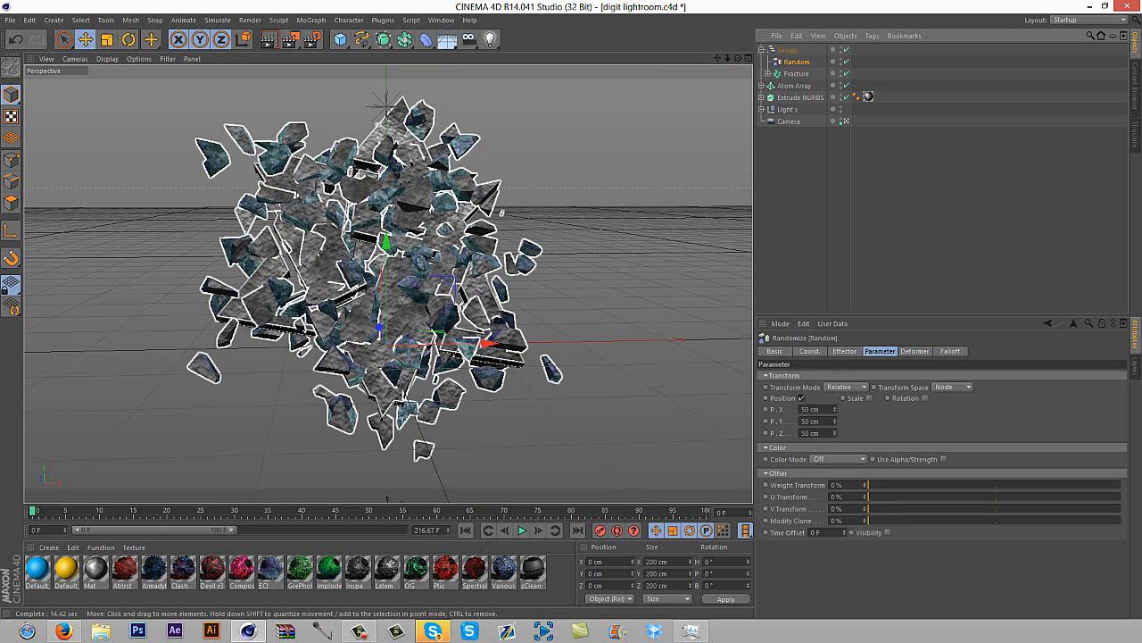
pyautogui.click(844, 351)
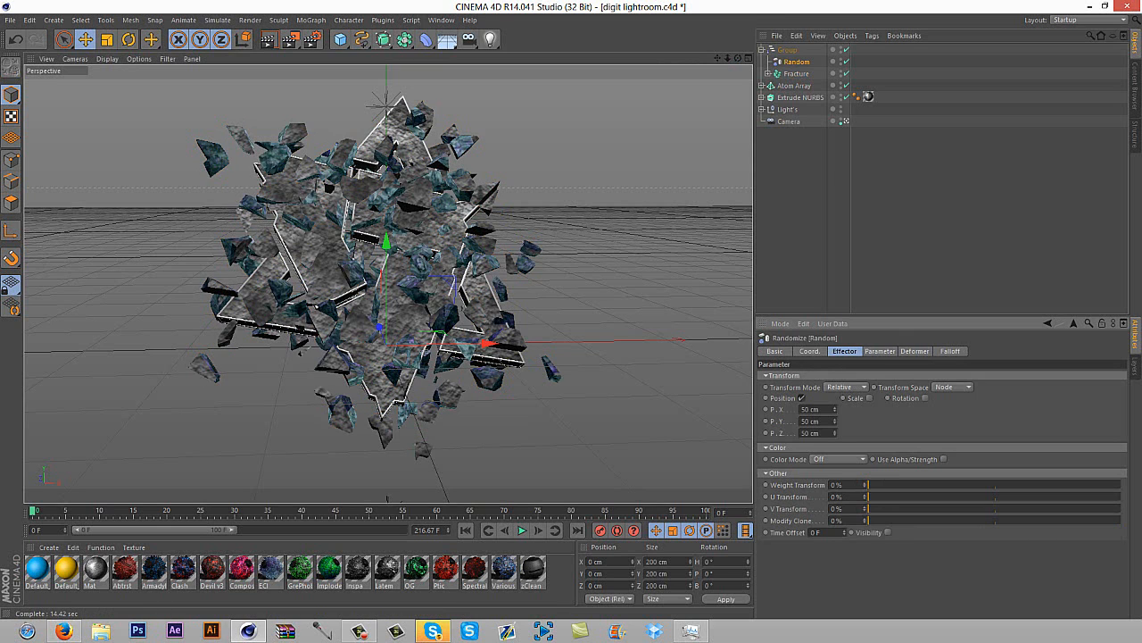
pyautogui.moveTo(857, 377); pyautogui.dragTo(892, 377)
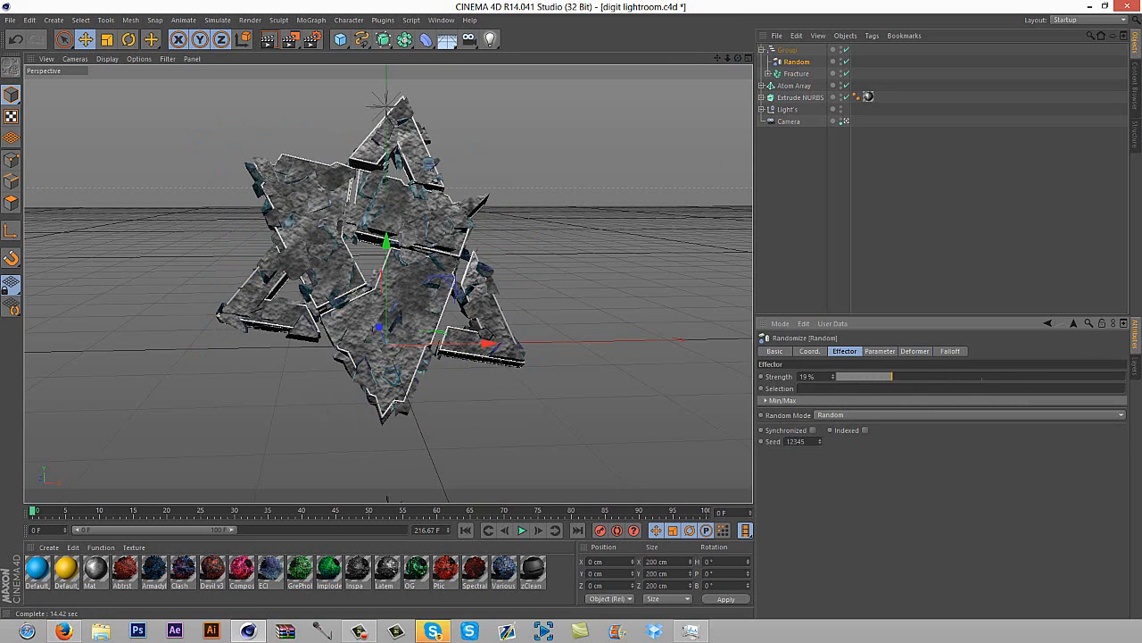
pyautogui.moveTo(891, 377); pyautogui.dragTo(903, 377)
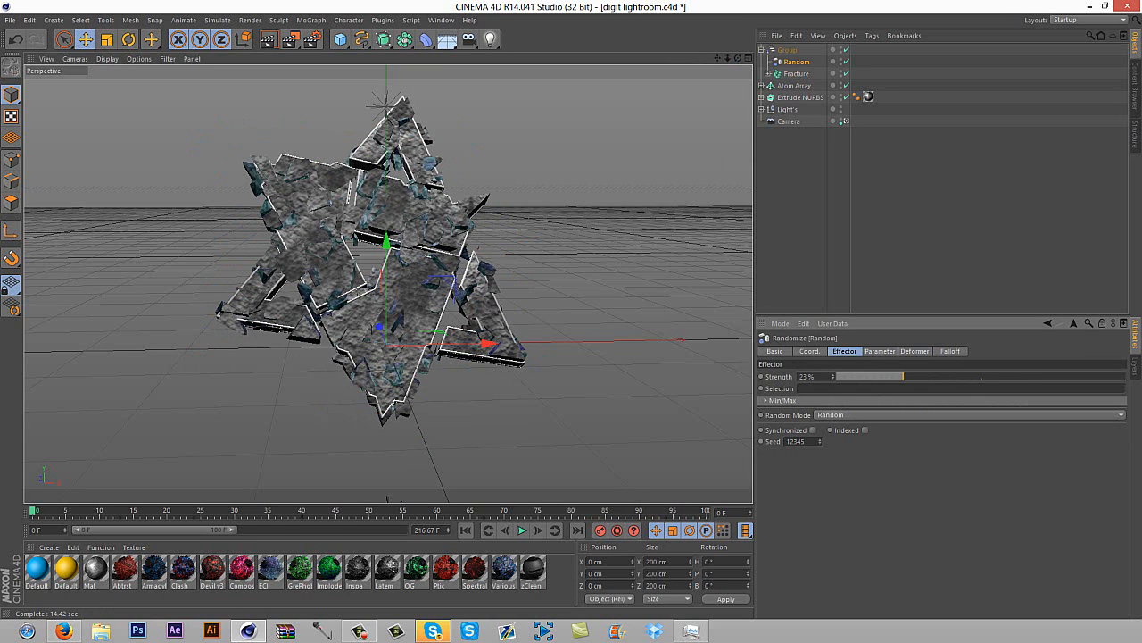
pyautogui.click(893, 210)
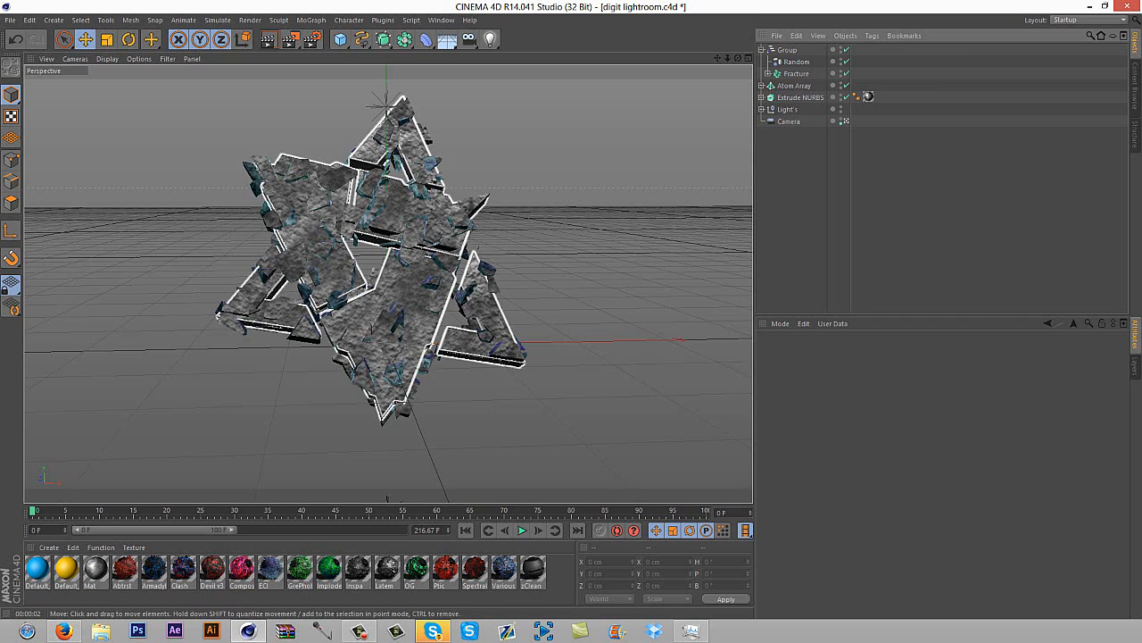
# Examine the ECI material's color settings and render the active view to check the fractured logo
pyautogui.doubleClick(270, 569)
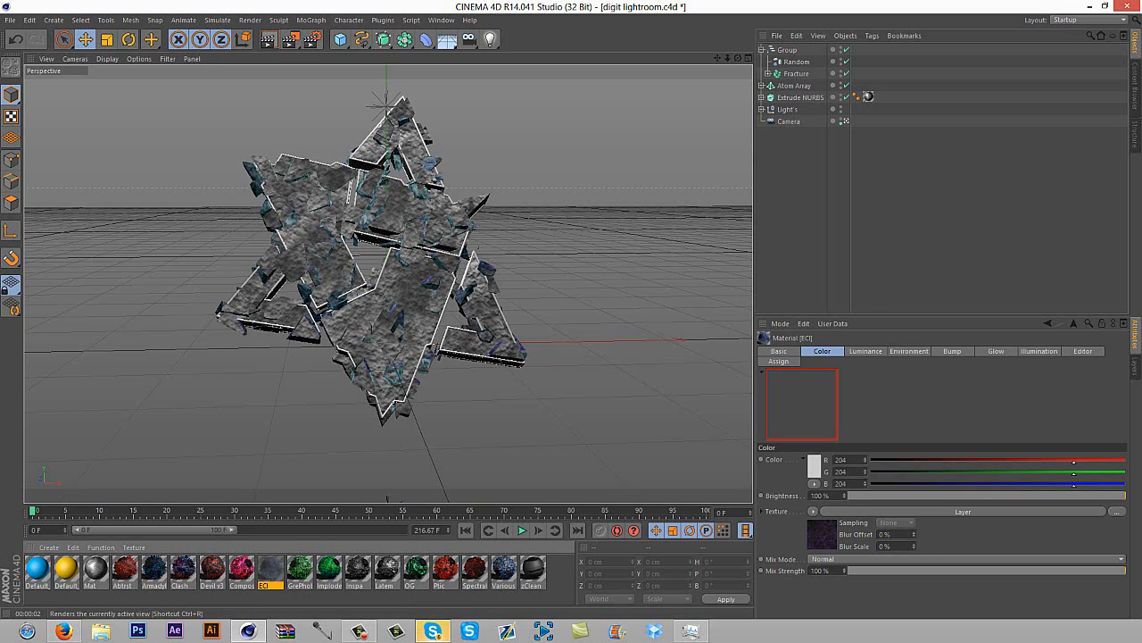
pyautogui.click(269, 39)
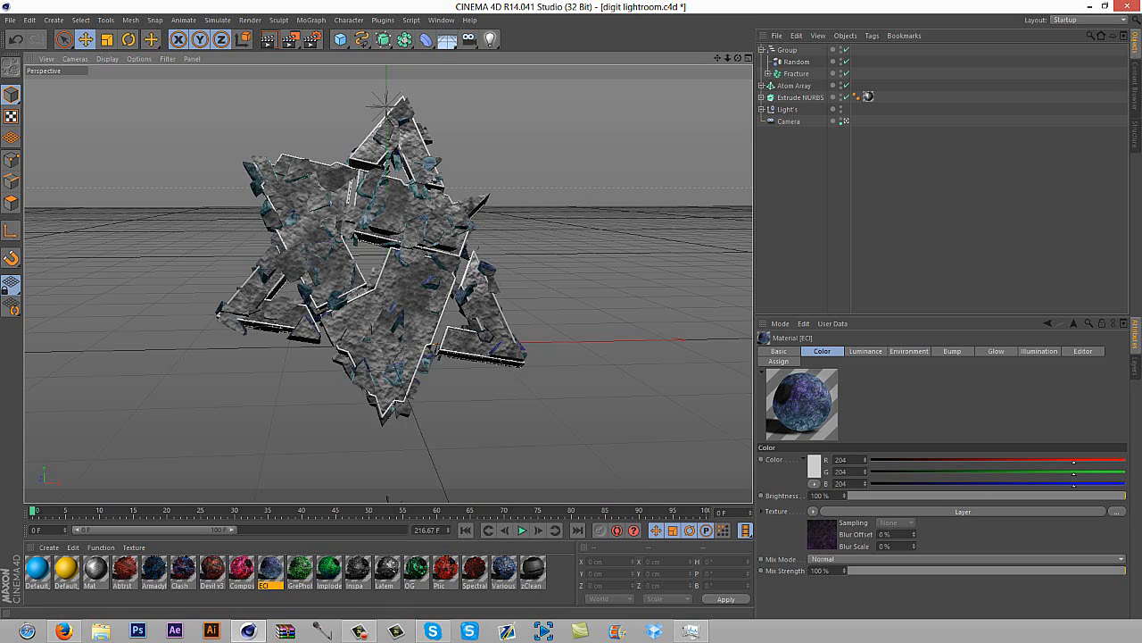
# Collapse the Group hierarchy and create a new material with the Atom Array selected
pyautogui.click(761, 50)
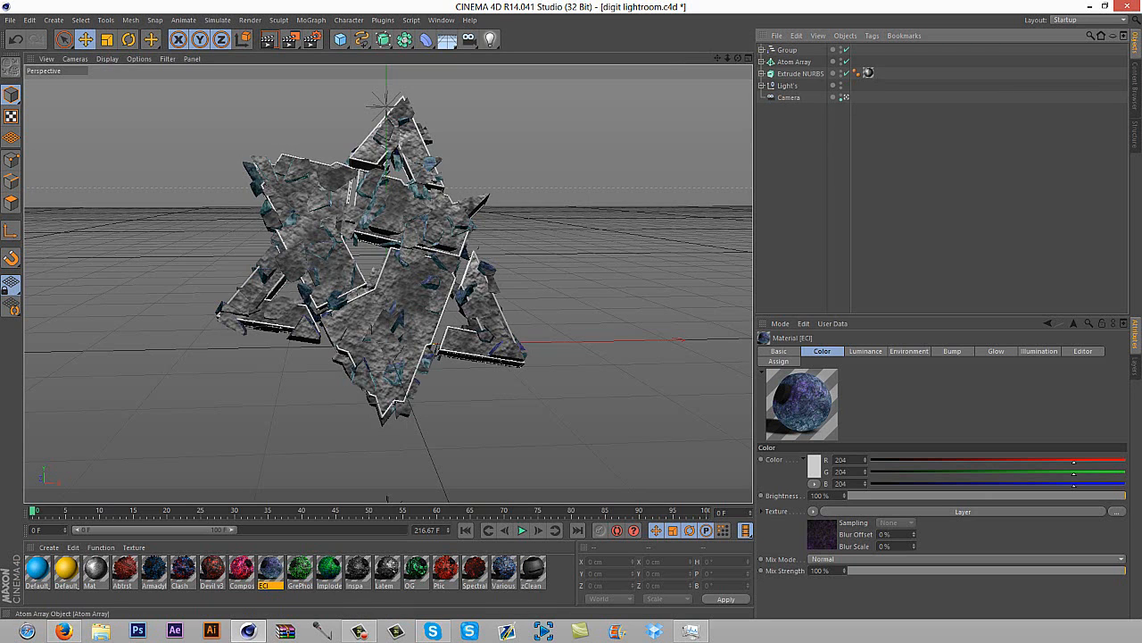
pyautogui.click(794, 61)
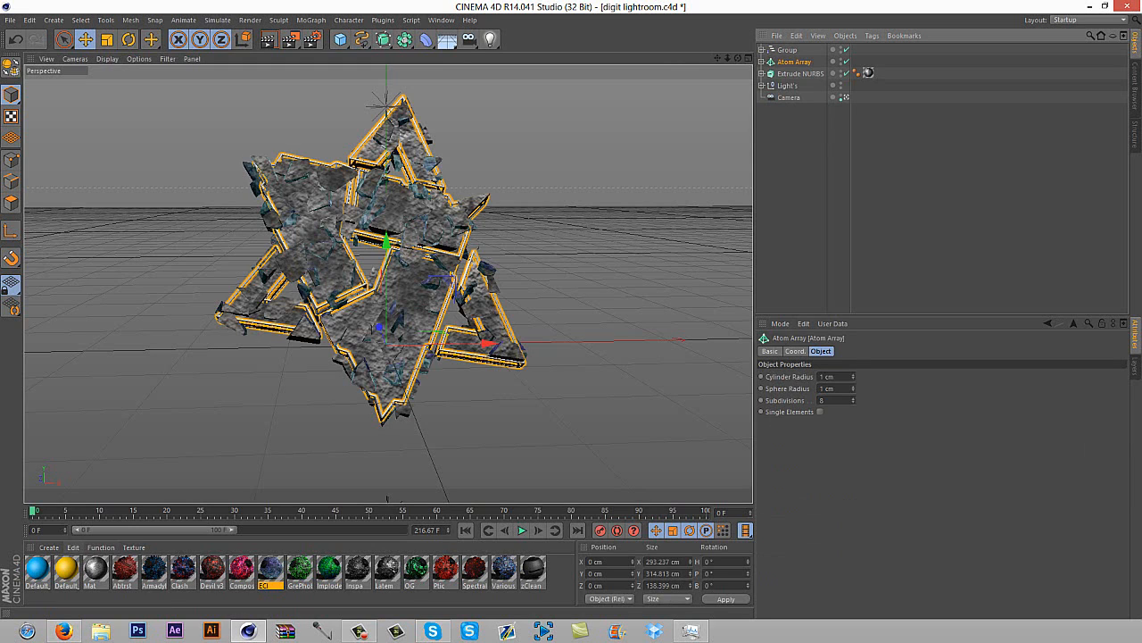
pyautogui.click(267, 598)
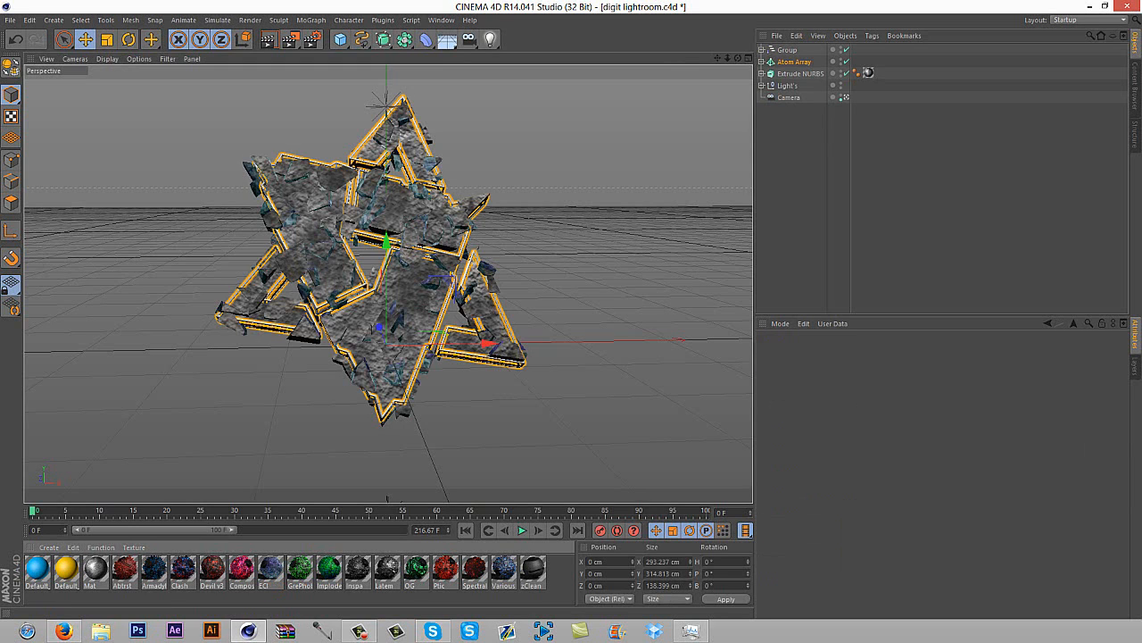
pyautogui.hotkey('ctrl', 'n')
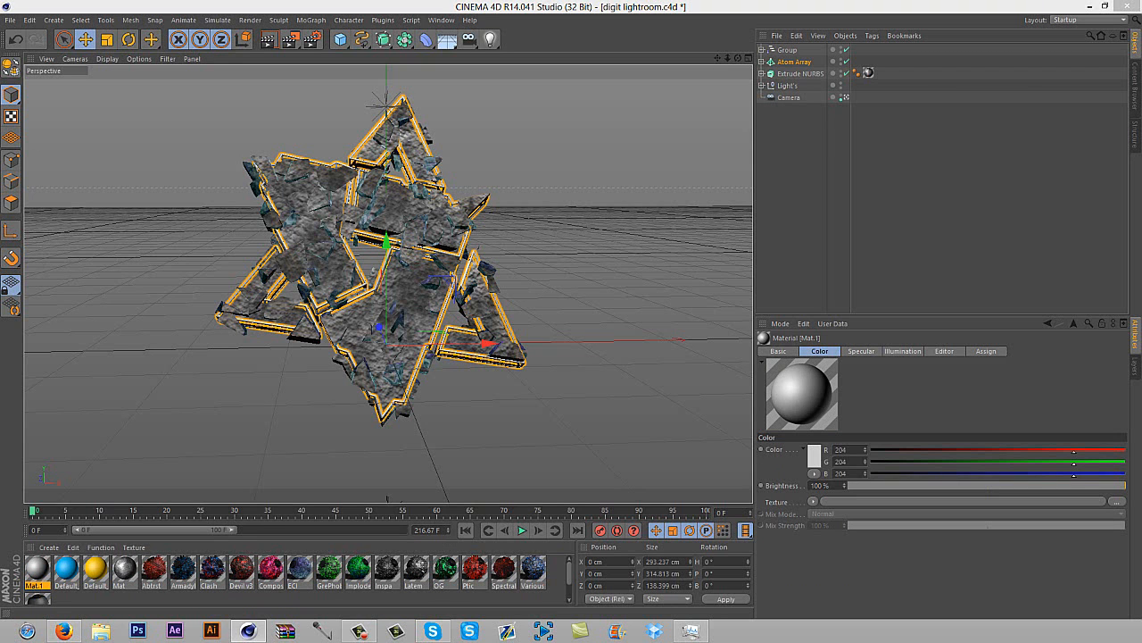
# Set the new material's color to blue with RGB values 0, 124, 234
pyautogui.doubleClick(37, 568)
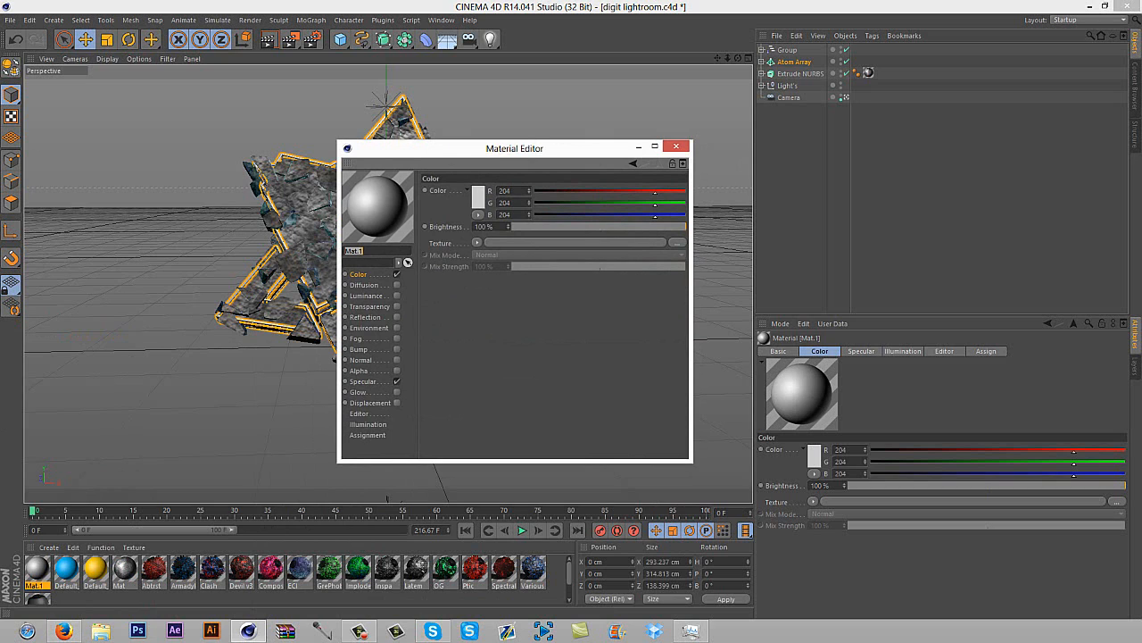
pyautogui.click(479, 196)
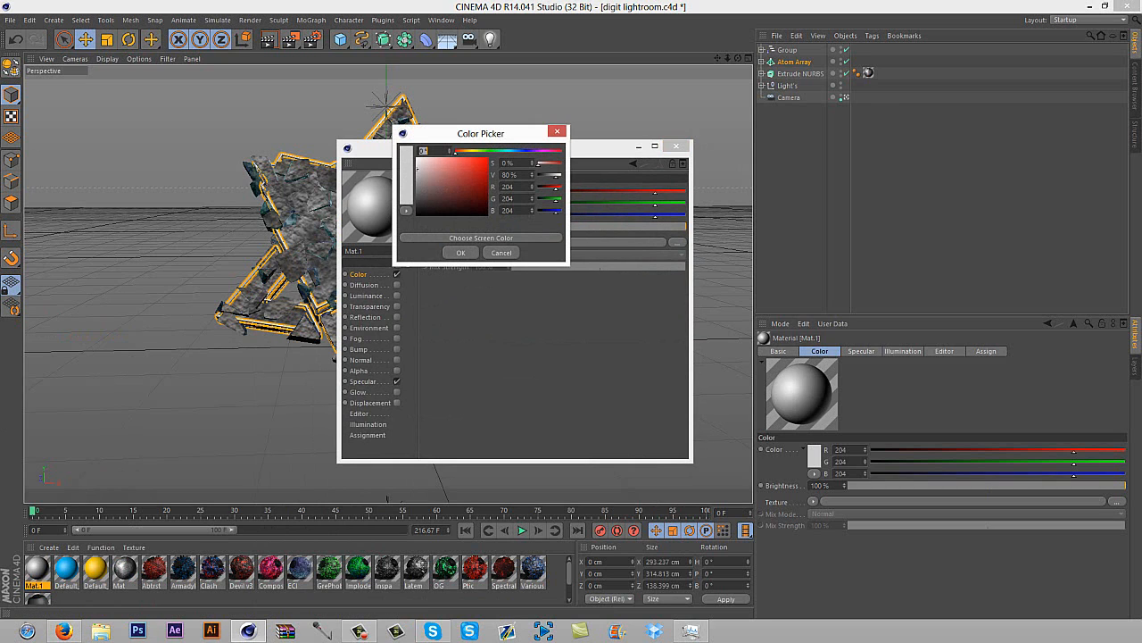
pyautogui.moveTo(511, 152); pyautogui.dragTo(519, 151)
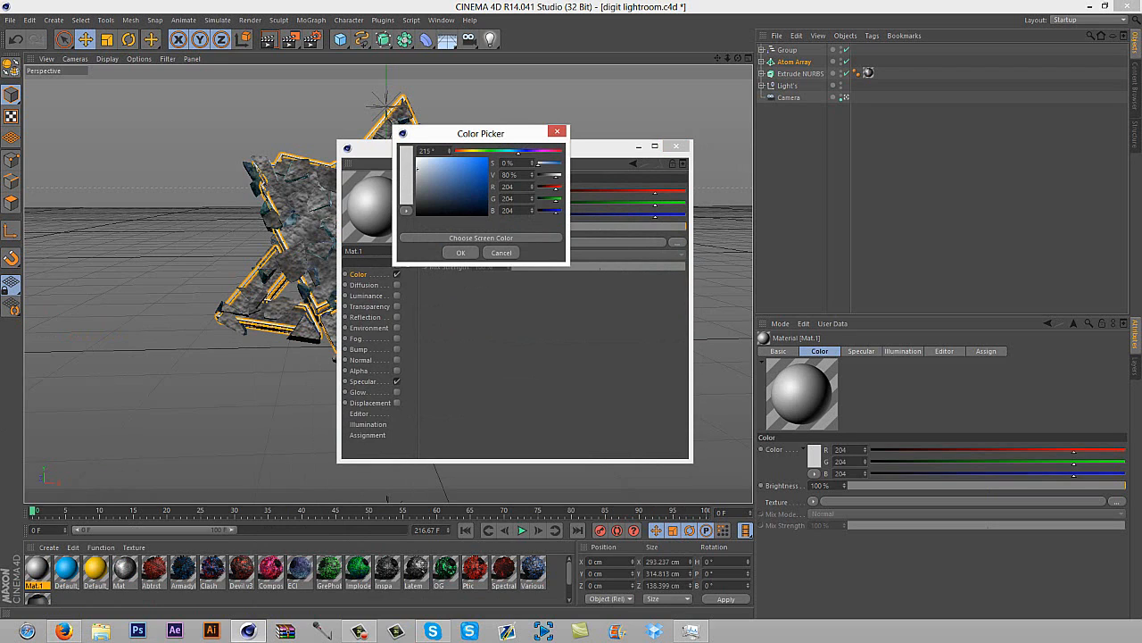
pyautogui.moveTo(519, 152)
pyautogui.mouseDown()
pyautogui.moveTo(488, 165)
pyautogui.moveTo(517, 152)
pyautogui.mouseUp()
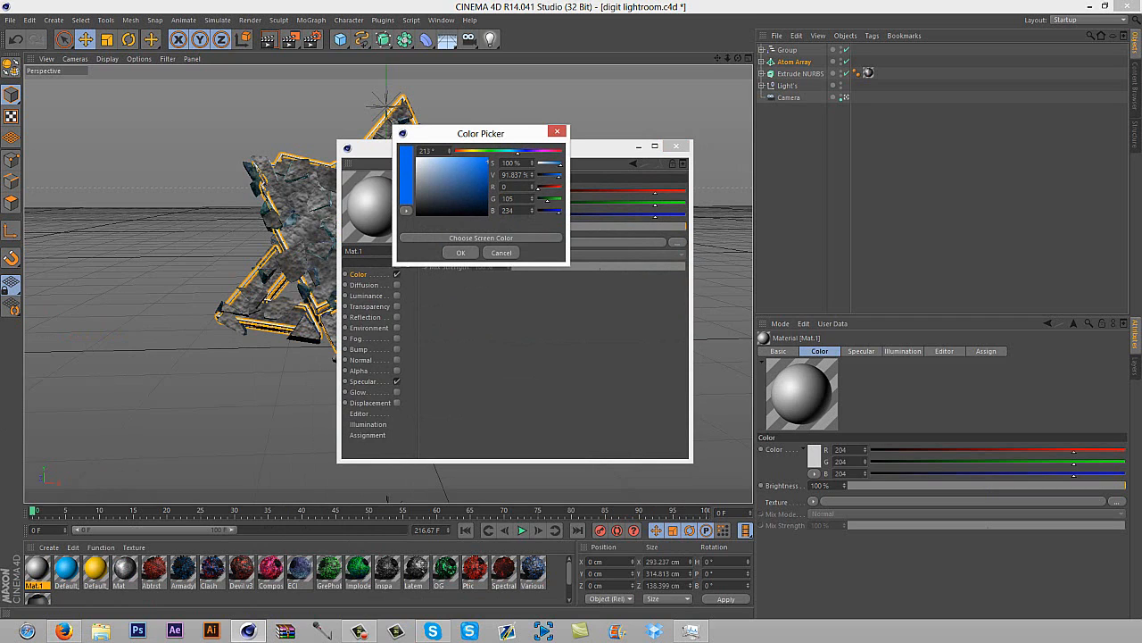
pyautogui.moveTo(517, 152); pyautogui.dragTo(515, 152)
pyautogui.click(461, 253)
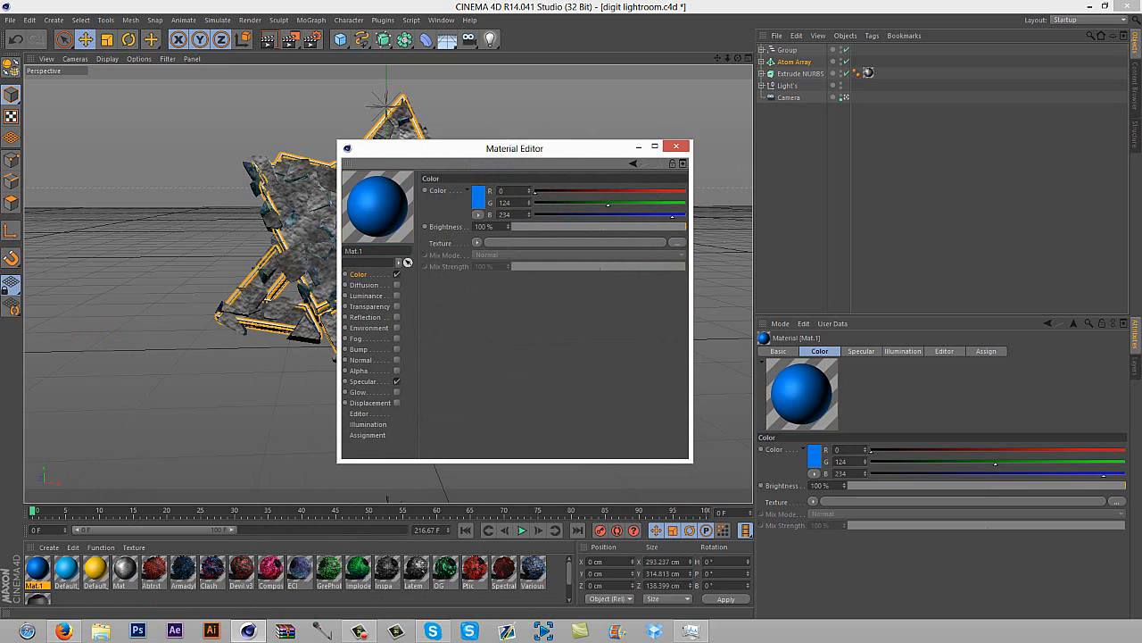
# Enable the Luminance channel on the blue material and set its brightness to 5%
pyautogui.click(397, 295)
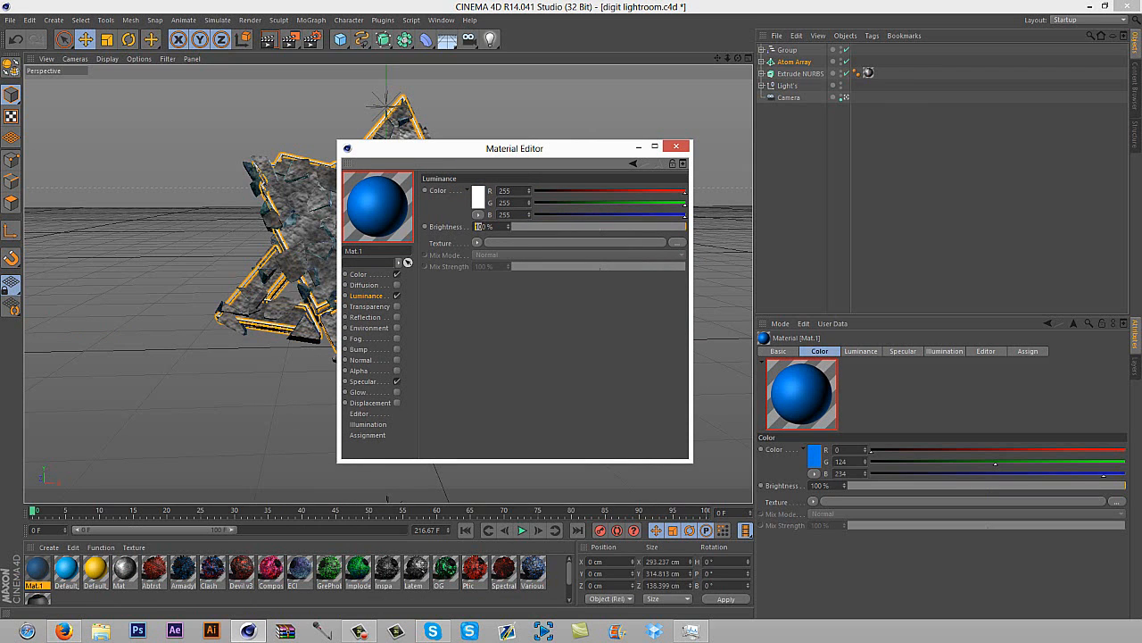
pyautogui.press('BackSpace')
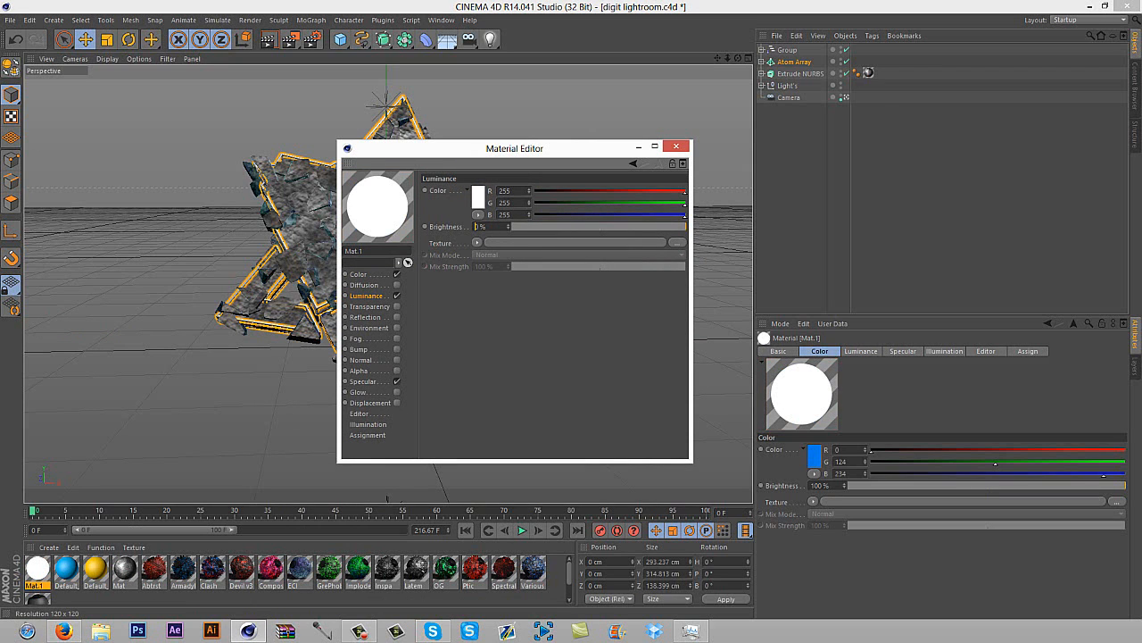
pyautogui.write('5')
pyautogui.press('BackSpace')
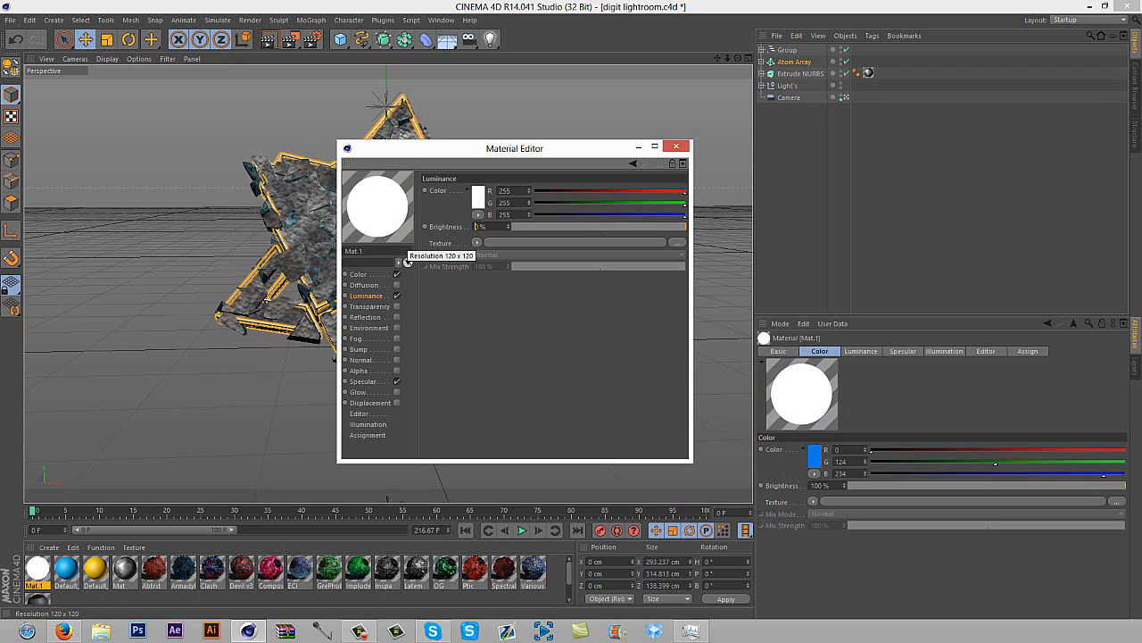
pyautogui.write('5')
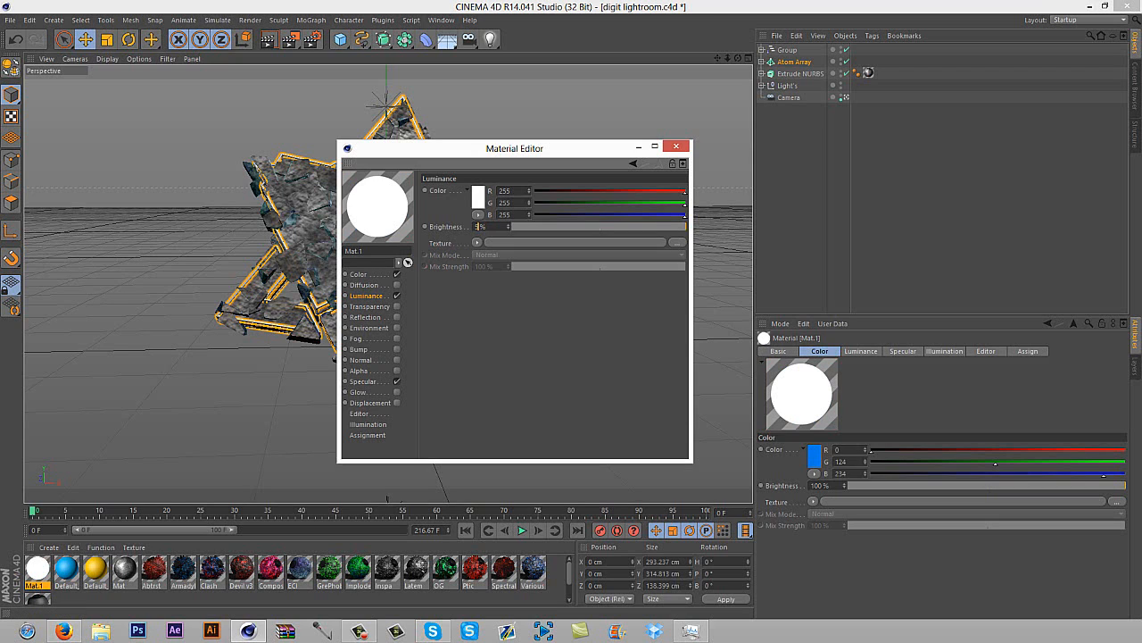
pyautogui.press('Return')
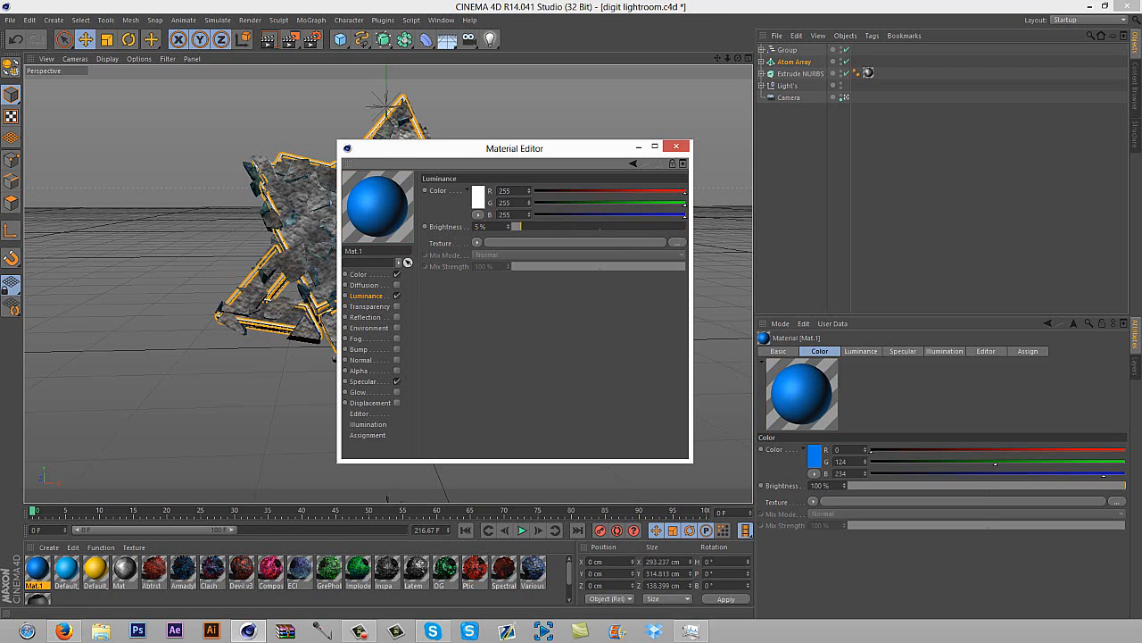
pyautogui.click(359, 392)
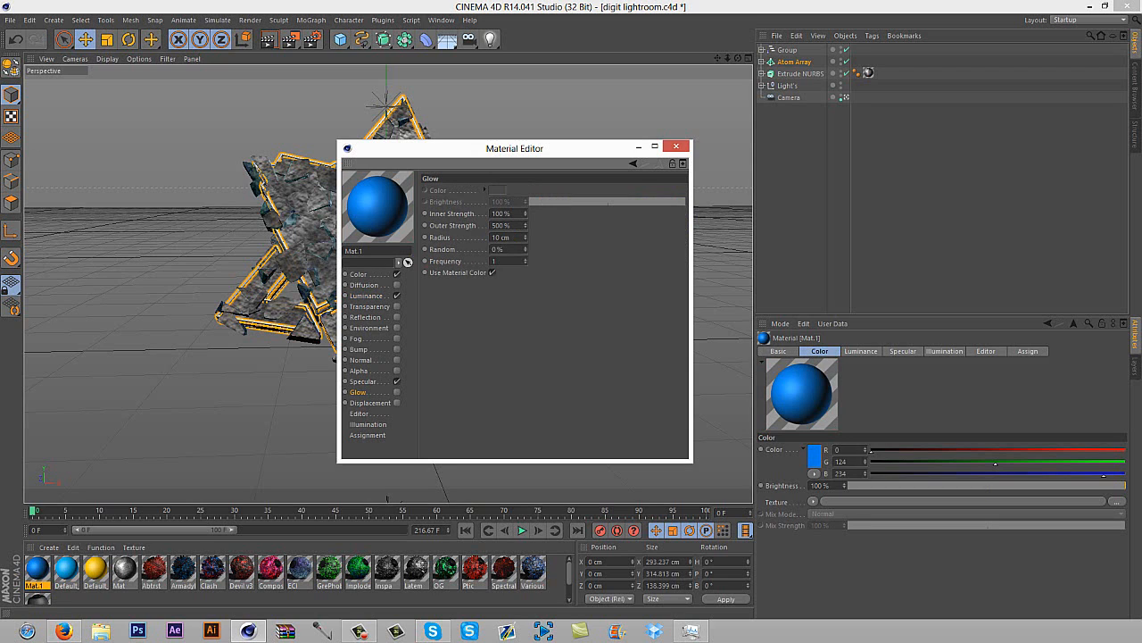
pyautogui.click(397, 392)
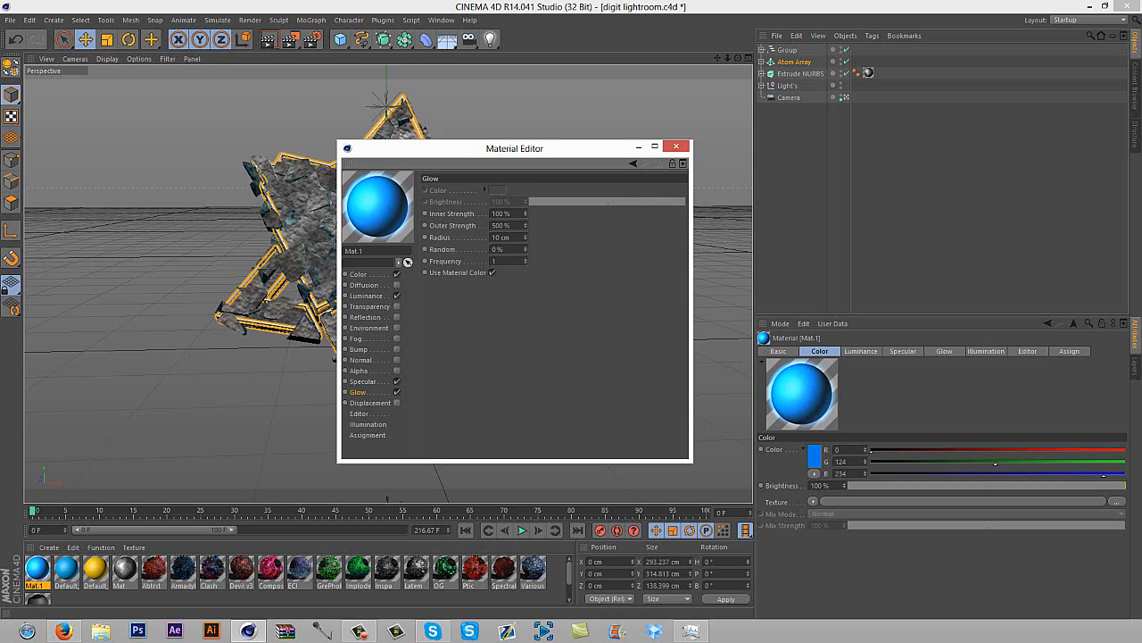
pyautogui.click(397, 392)
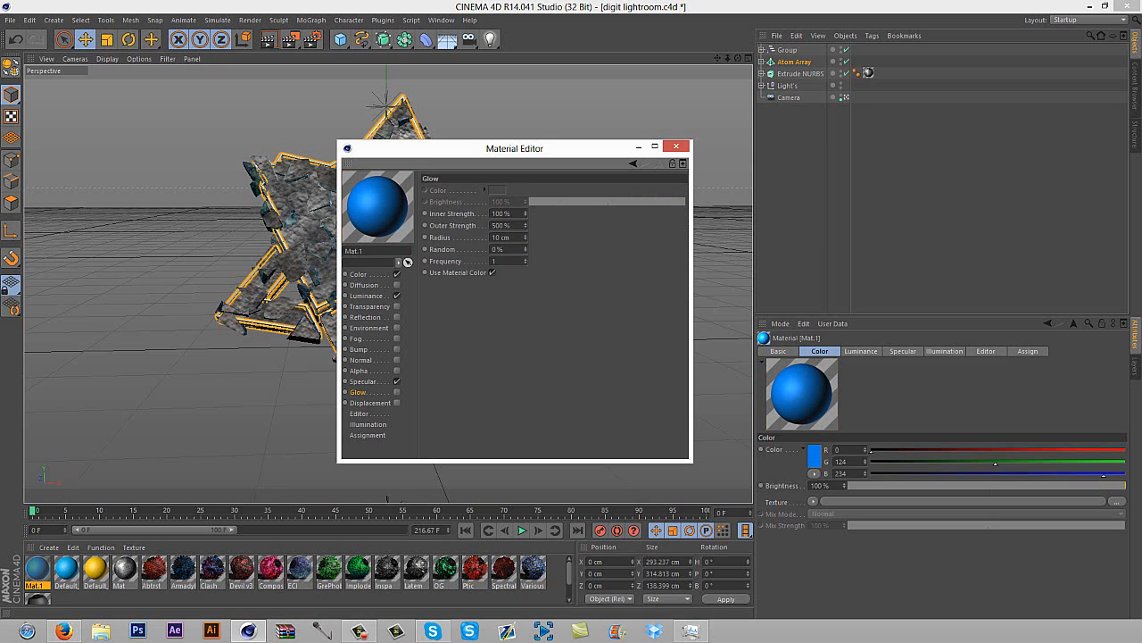
# Enable the Reflection channel on the blue material
pyautogui.click(365, 318)
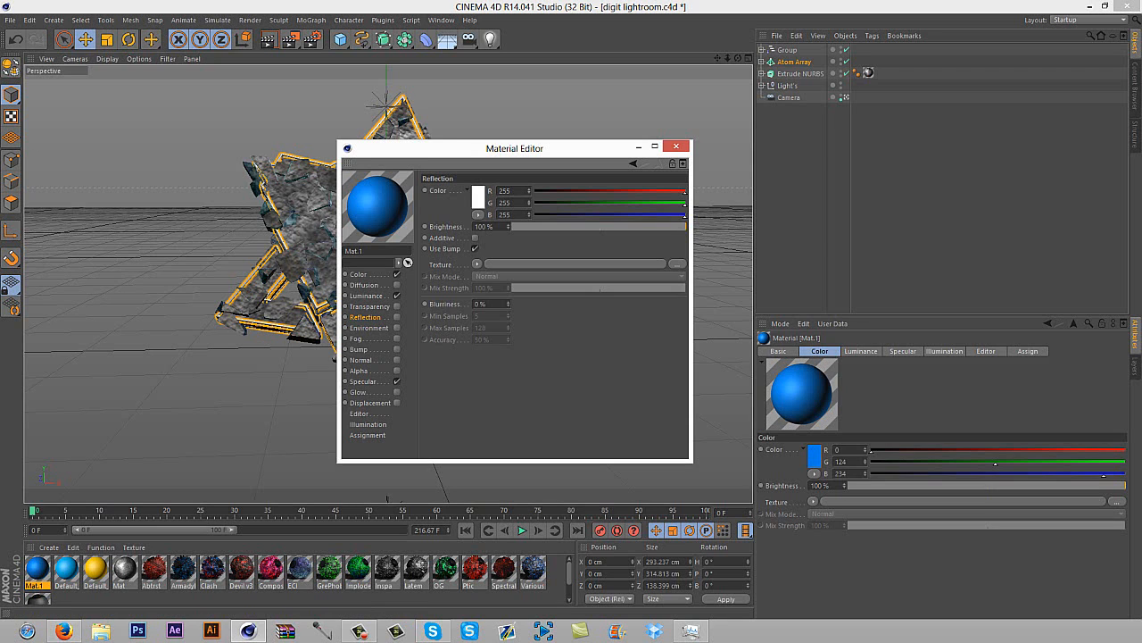
pyautogui.click(397, 317)
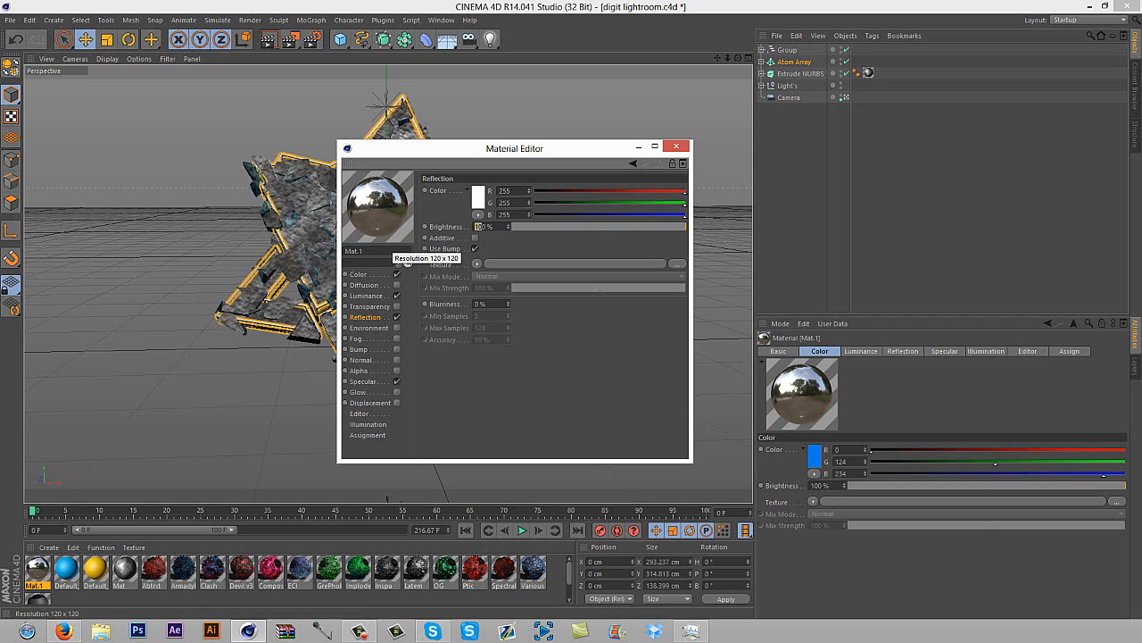
# Set the blue material's Reflection brightness to 10% and close the material editor
pyautogui.write('12')
pyautogui.press('Return')
pyautogui.press('Delete')
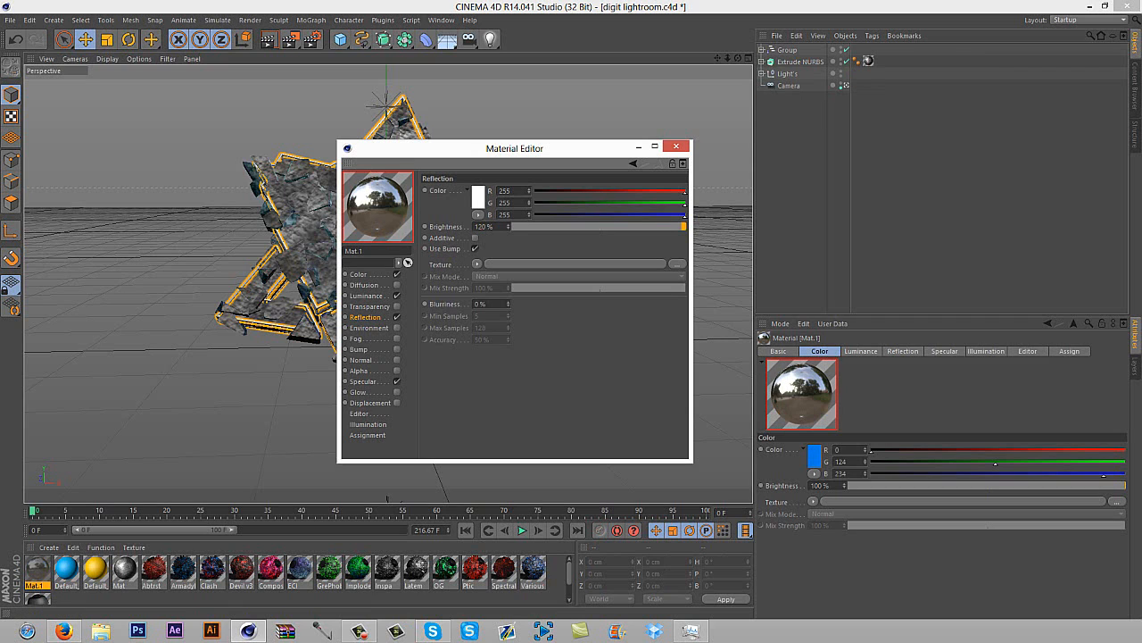
pyautogui.write('1')
pyautogui.press('Return')
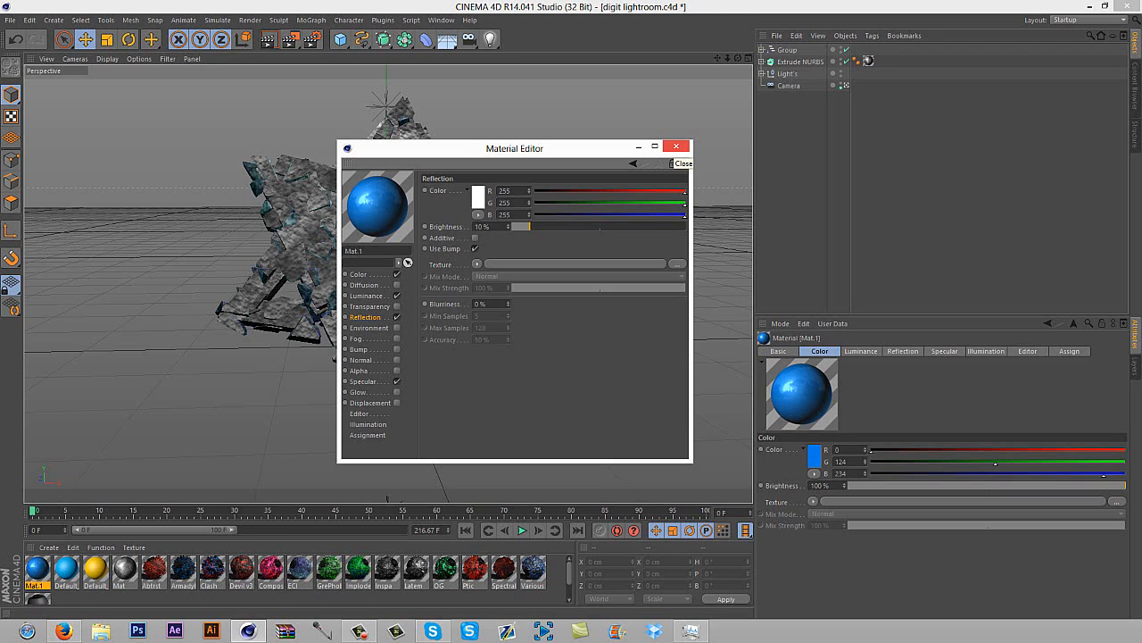
pyautogui.click(675, 146)
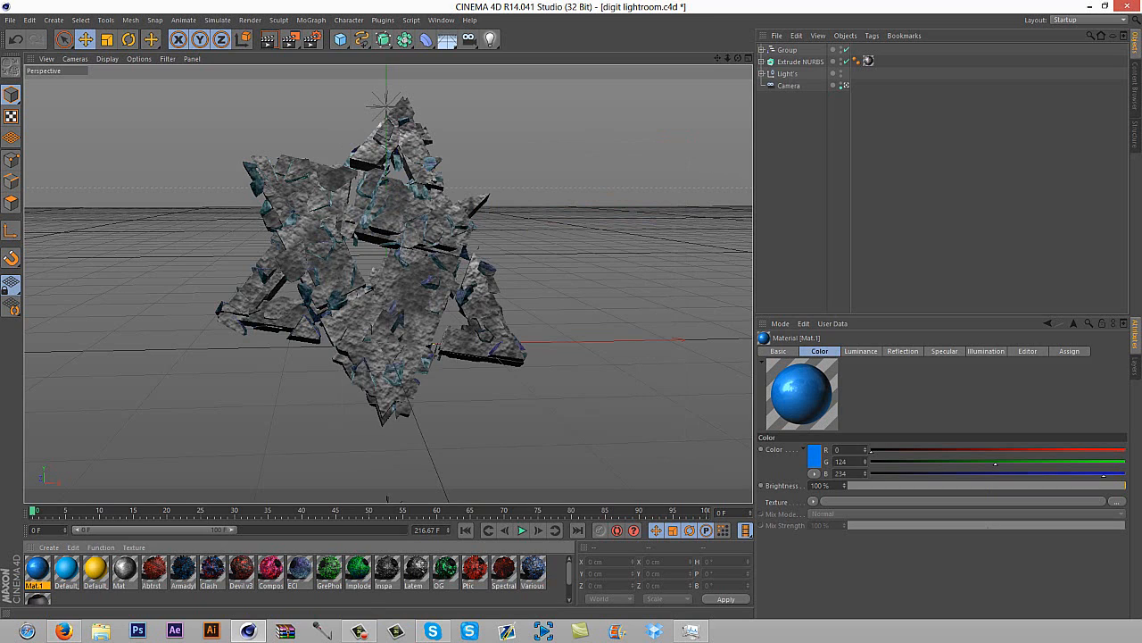
# Undo the accidental deletion of the Atom Array, keeping the material's Reflection channel enabled
pyautogui.click(15, 39)
pyautogui.click(15, 39)
pyautogui.click(15, 39)
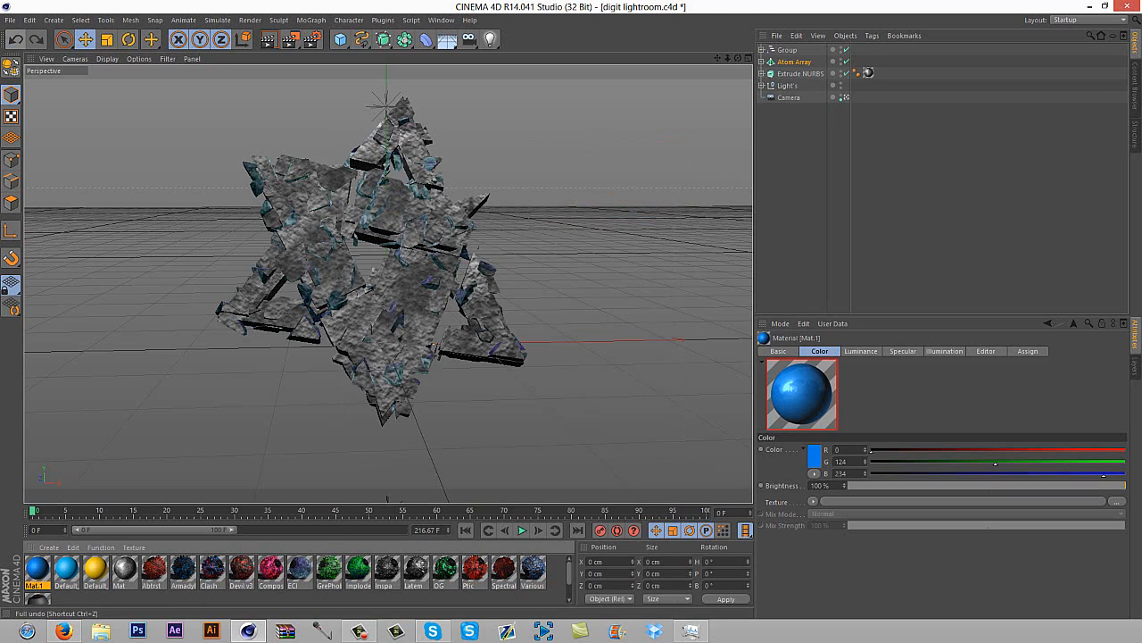
pyautogui.click(37, 40)
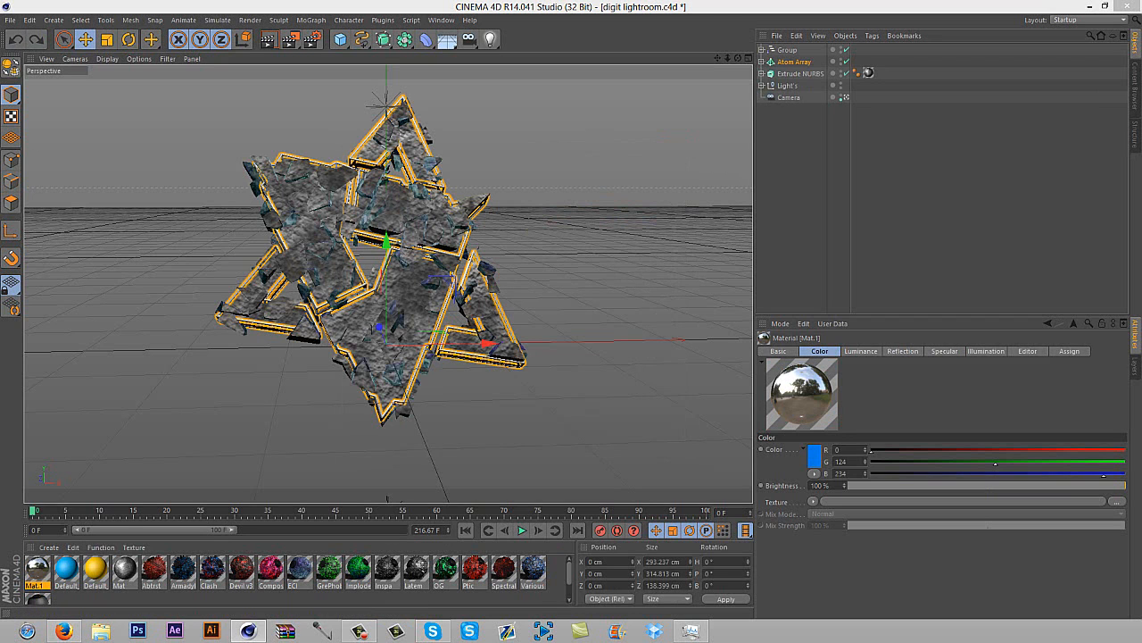
# Set the blue material's Reflection brightness to 10% and apply the material to the Atom Array
pyautogui.doubleClick(37, 568)
pyautogui.moveTo(169, 237); pyautogui.dragTo(368, 144)
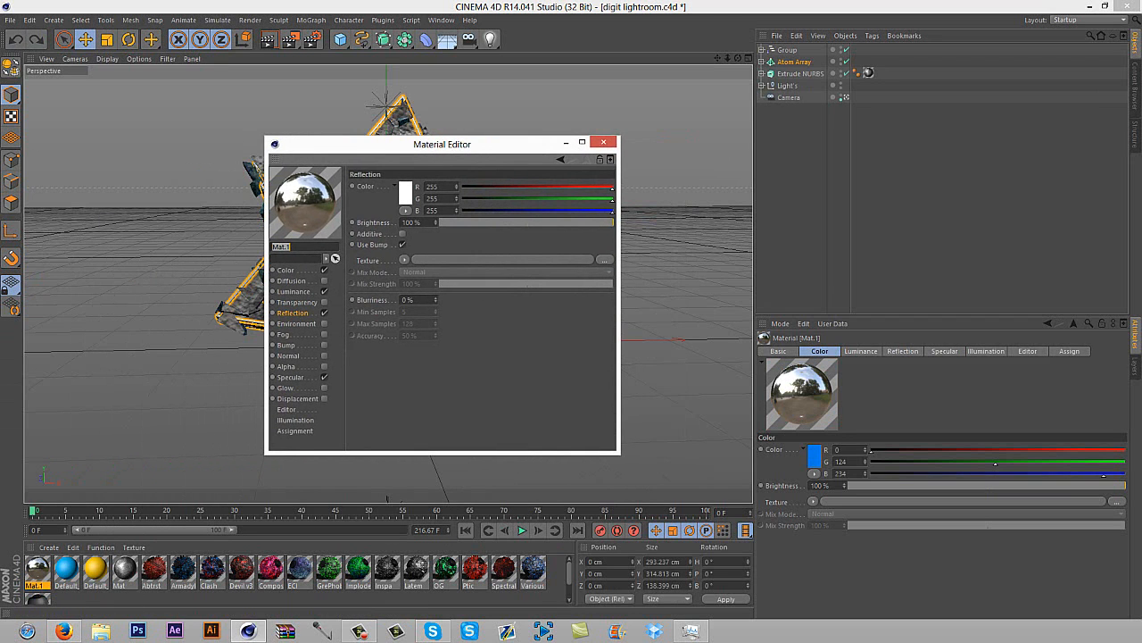
pyautogui.doubleClick(406, 222)
pyautogui.write('10')
pyautogui.press('Return')
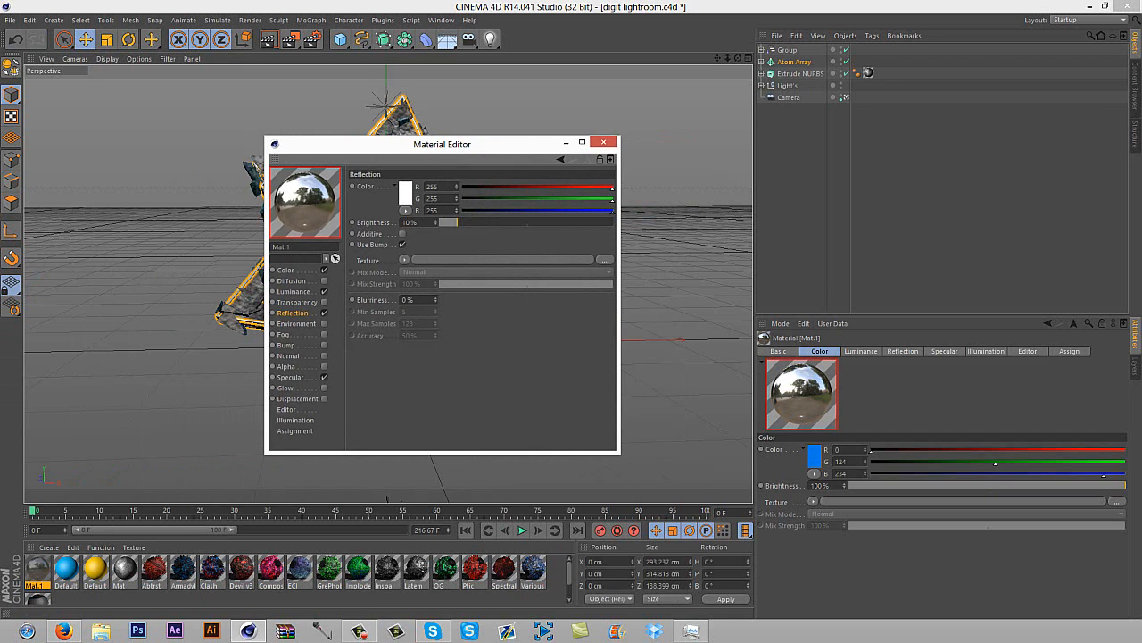
pyautogui.click(604, 141)
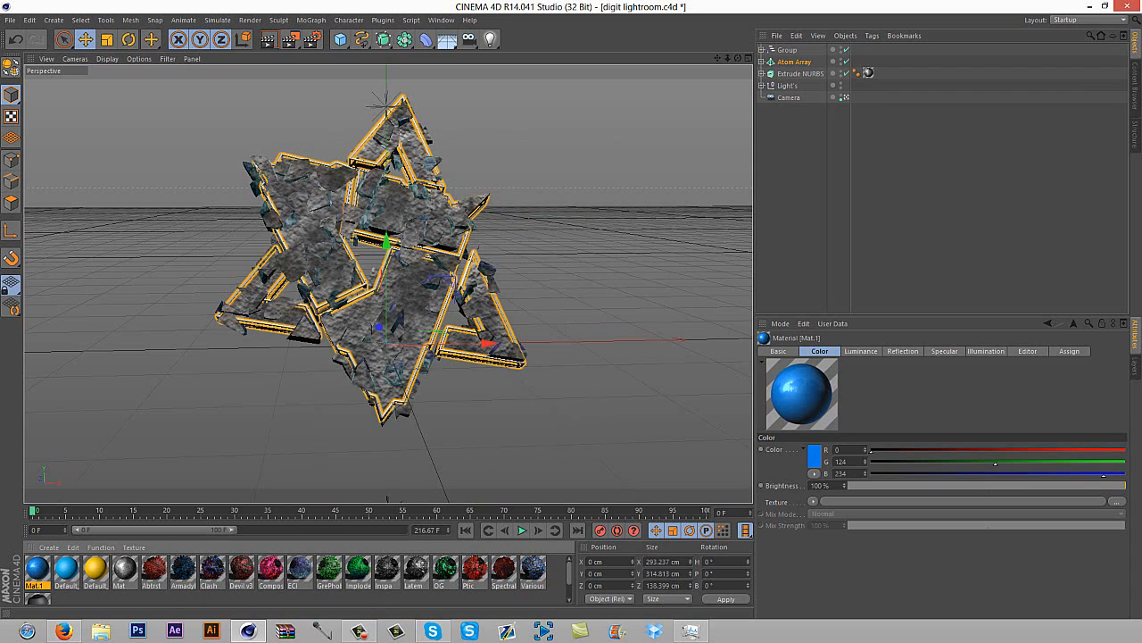
pyautogui.moveTo(36, 567); pyautogui.dragTo(794, 62)
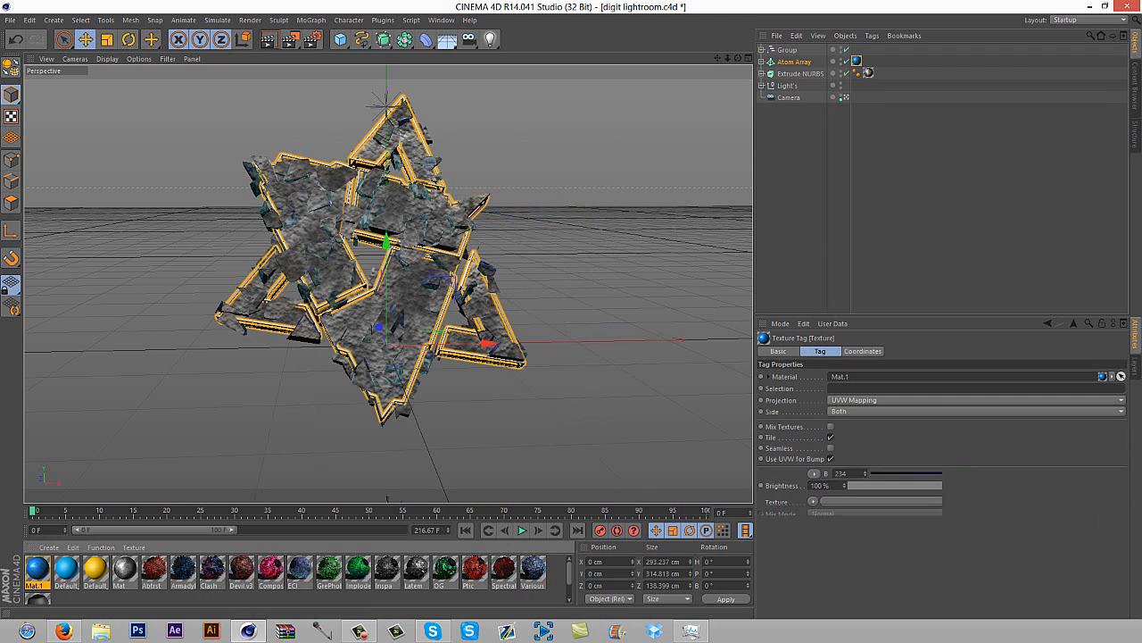
pyautogui.click(892, 179)
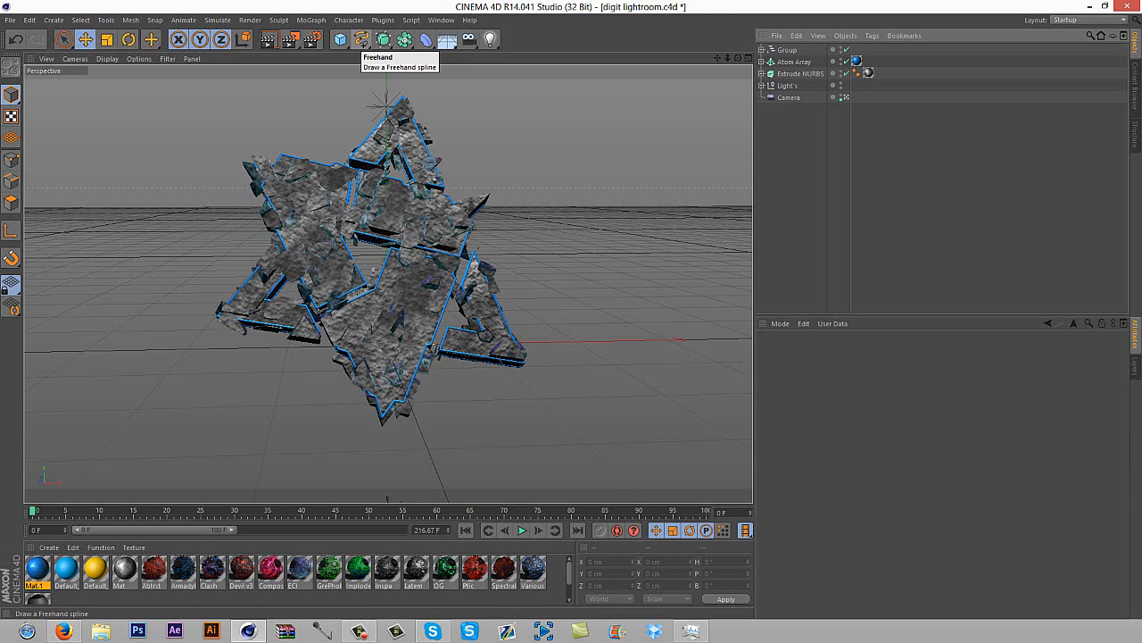
pyautogui.click(340, 40)
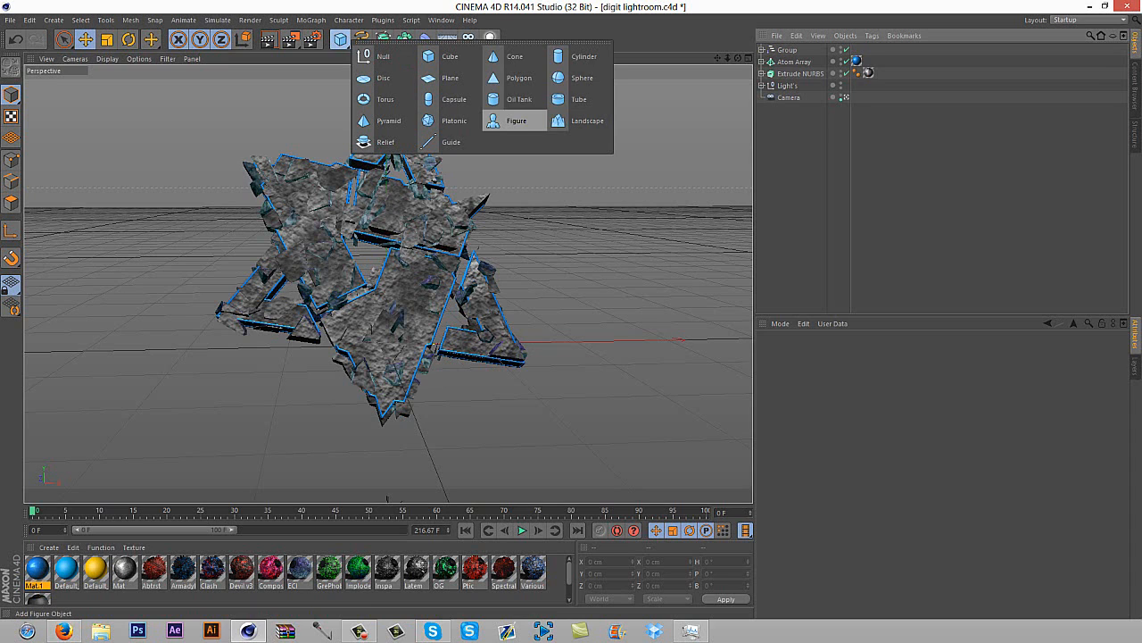
pyautogui.click(582, 77)
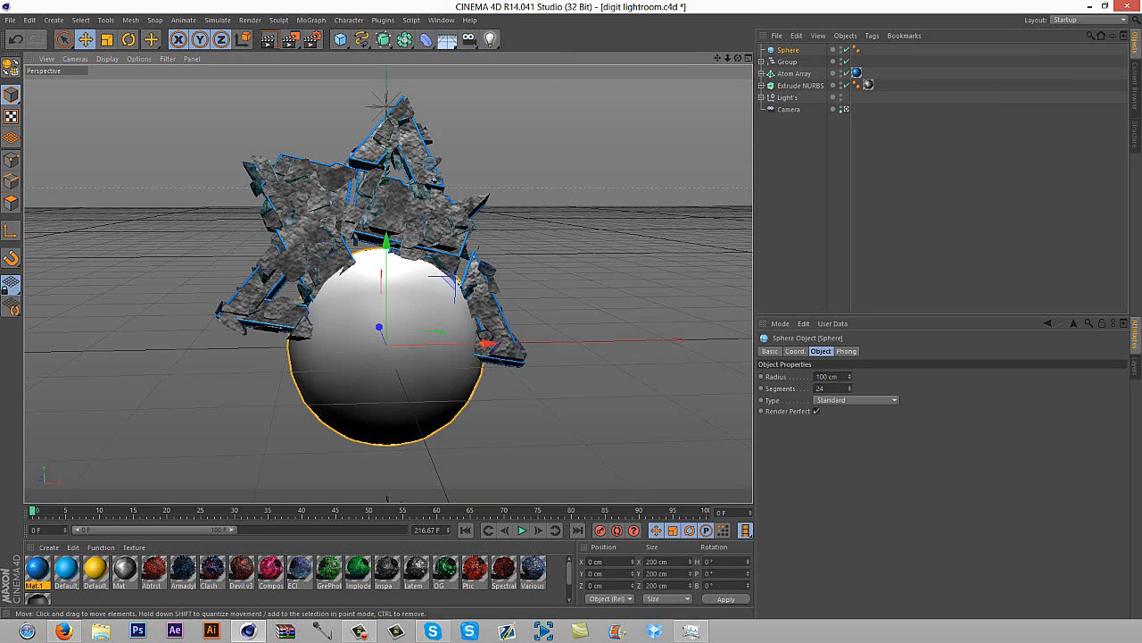
pyautogui.moveTo(387, 357); pyautogui.dragTo(500, 270)
pyautogui.click(107, 39)
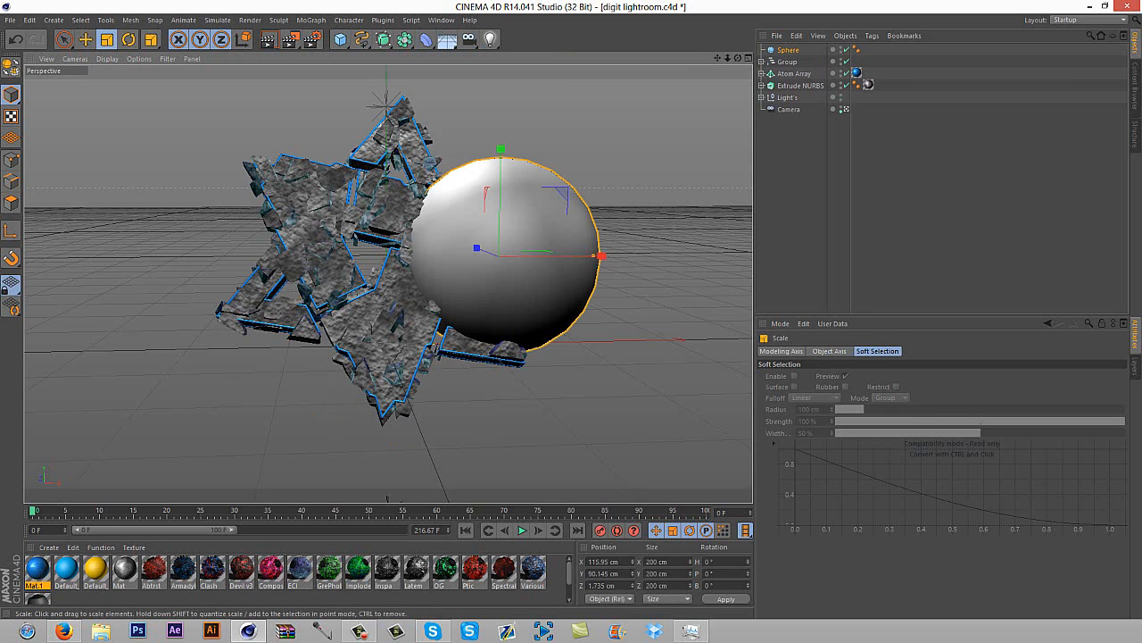
pyautogui.moveTo(500, 150); pyautogui.dragTo(505, 253)
pyautogui.click(788, 50)
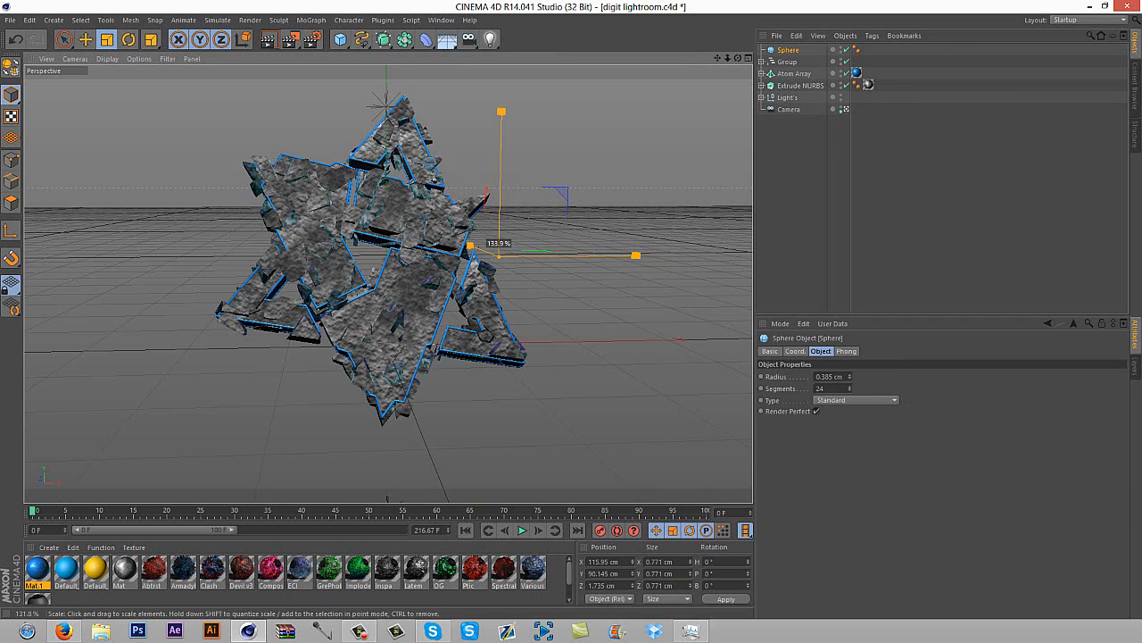
pyautogui.click(788, 50)
pyautogui.press('Delete')
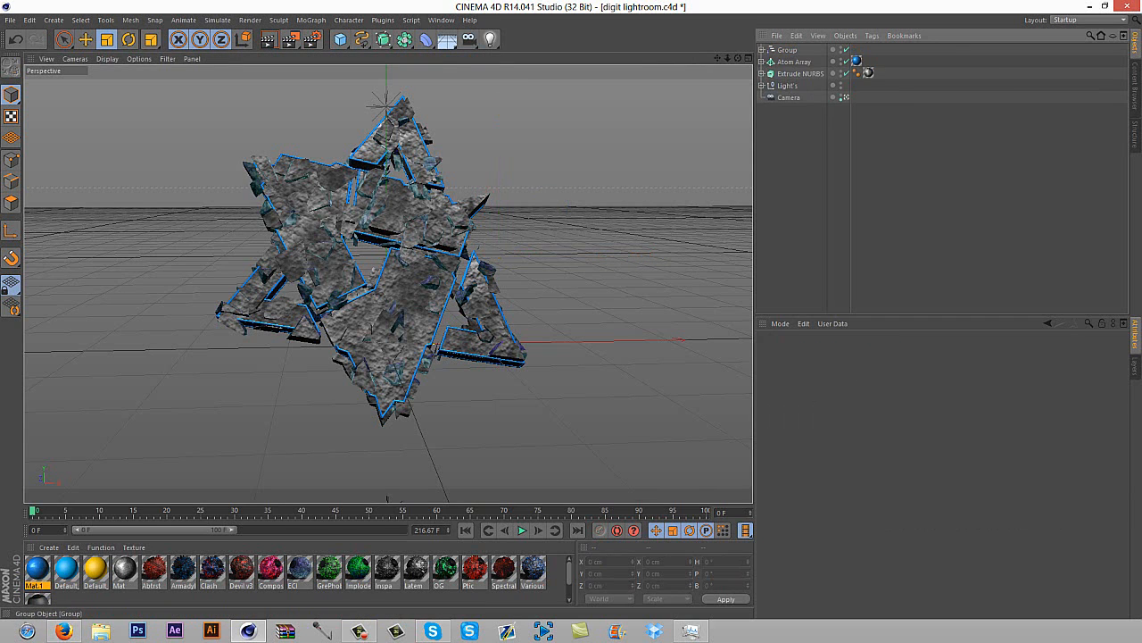
pyautogui.click(85, 39)
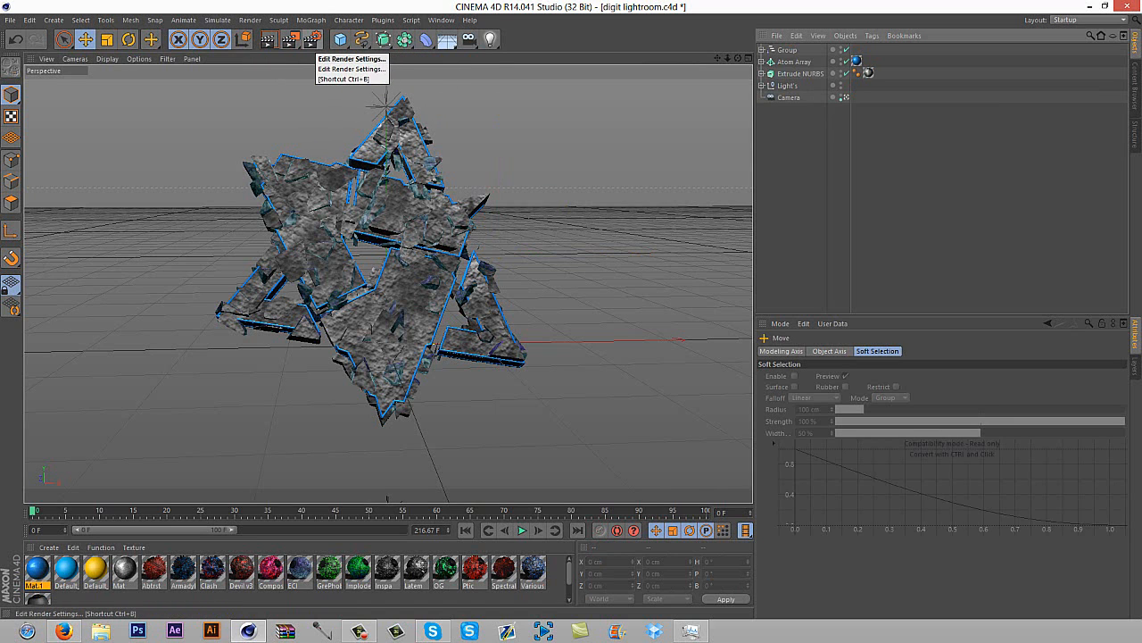
# Clear the output file path in the render settings' Save options, leaving Alpha Channel enabled
pyautogui.click(312, 39)
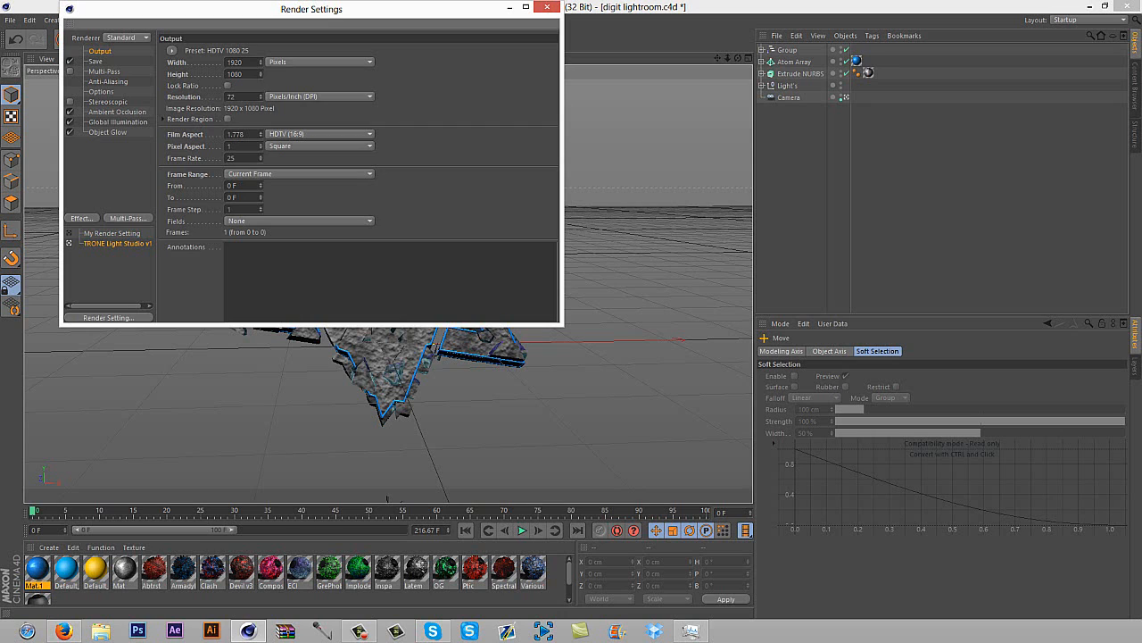
pyautogui.click(96, 61)
pyautogui.moveTo(379, 72); pyautogui.dragTo(243, 72)
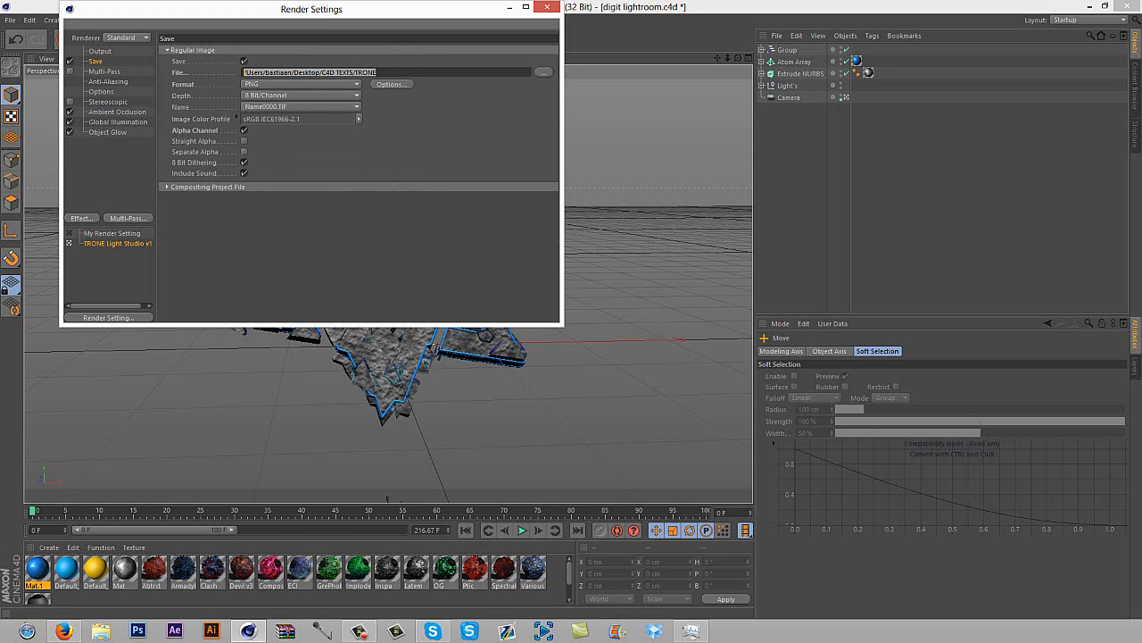
pyautogui.press('BackSpace')
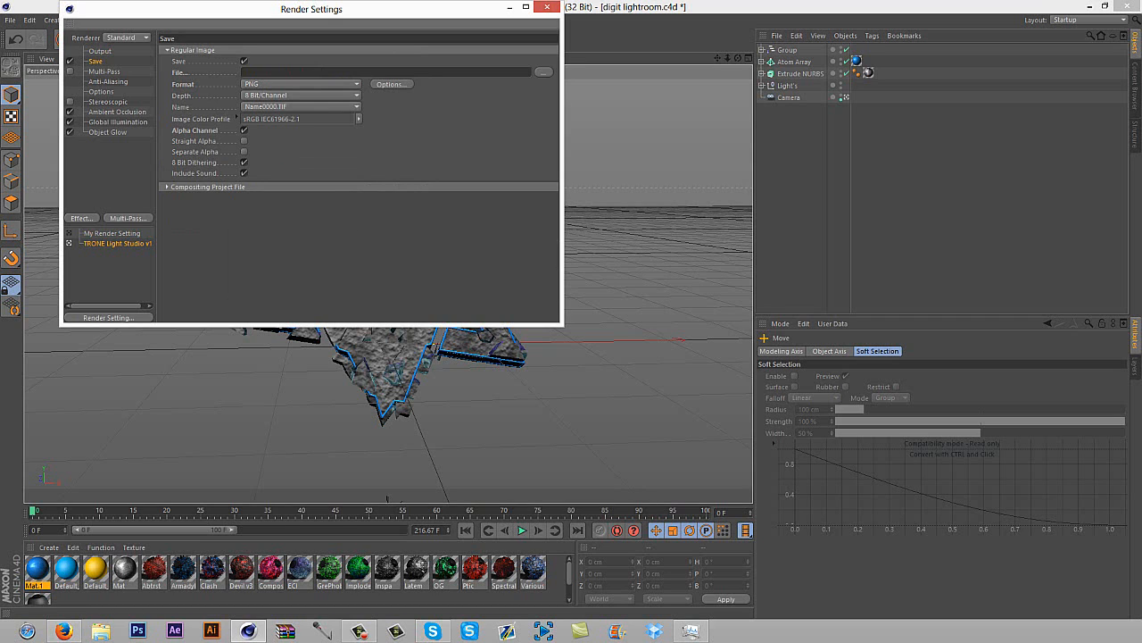
pyautogui.click(244, 131)
pyautogui.click(244, 131)
# Examine the available render effects and the Global Illumination and Object Glow entries, and close the render settings
pyautogui.click(90, 217)
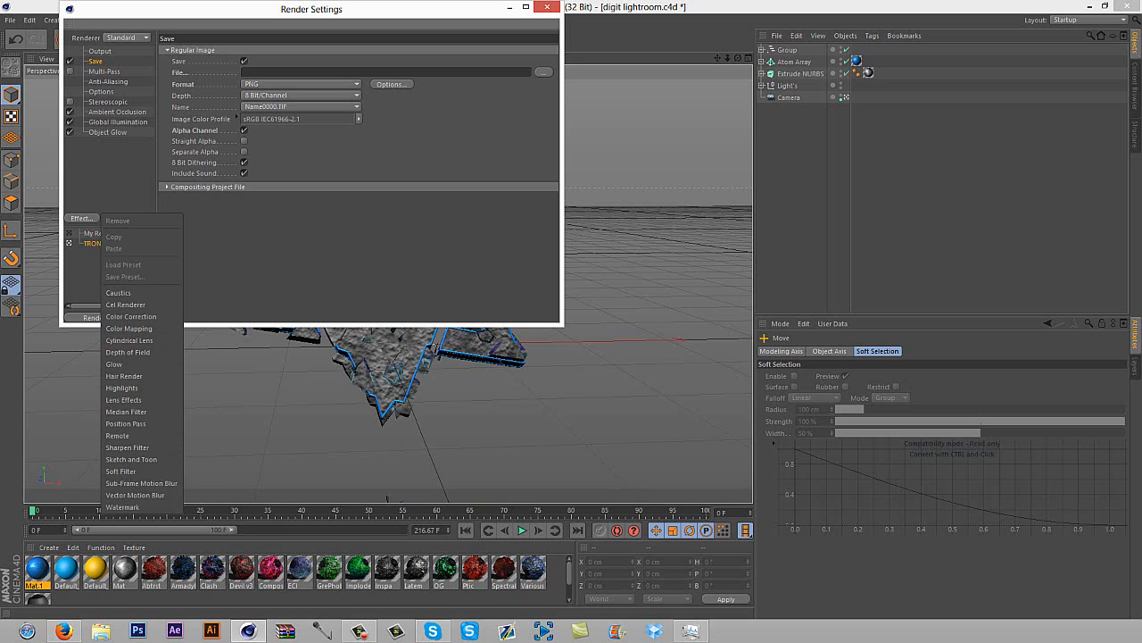
pyautogui.press('Escape')
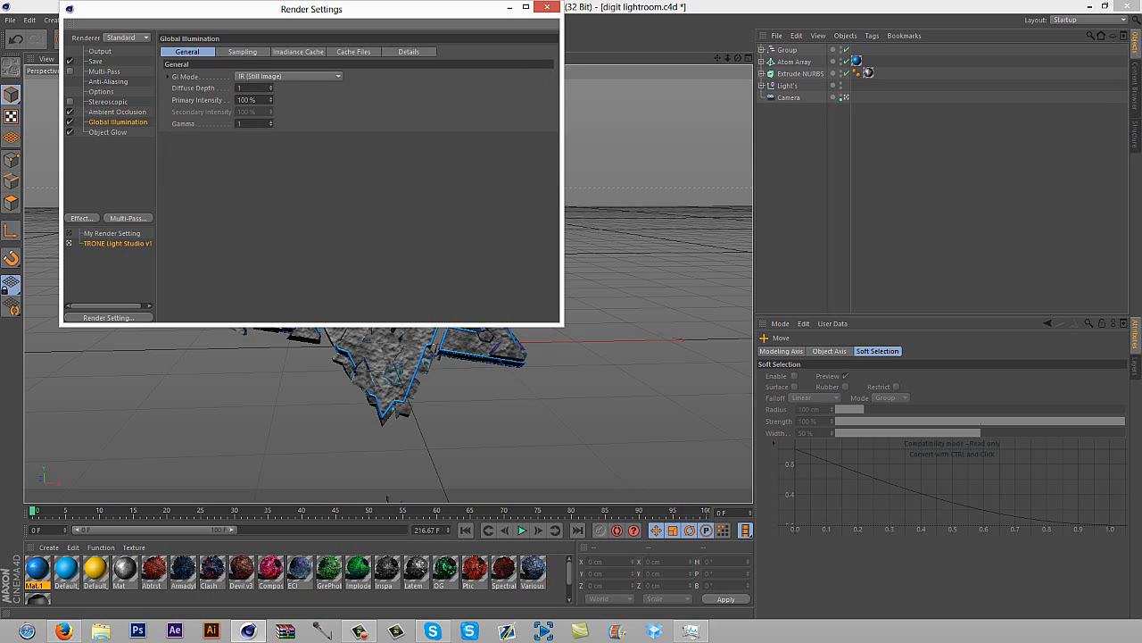
pyautogui.click(82, 218)
pyautogui.click(223, 393)
pyautogui.click(82, 218)
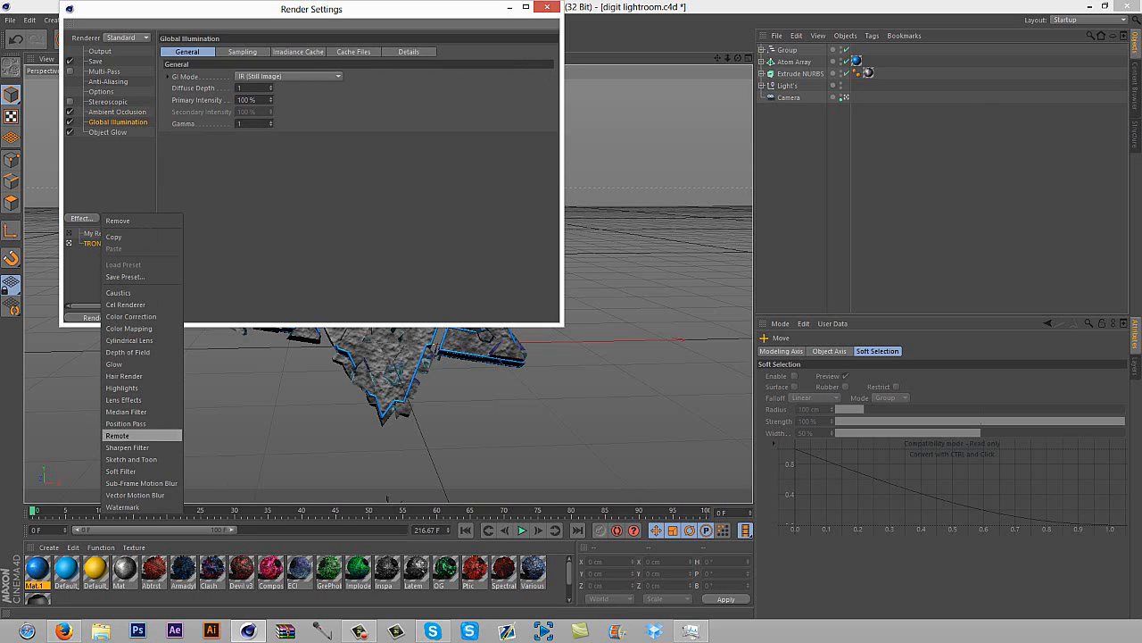
pyautogui.click(219, 438)
pyautogui.click(107, 132)
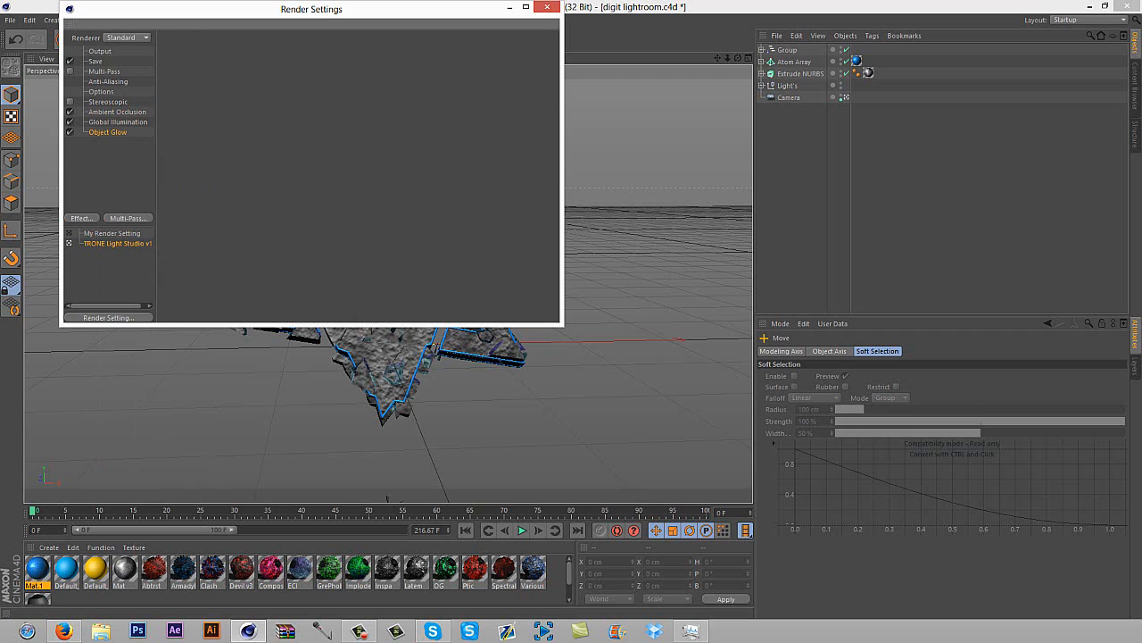
pyautogui.click(96, 61)
pyautogui.click(547, 8)
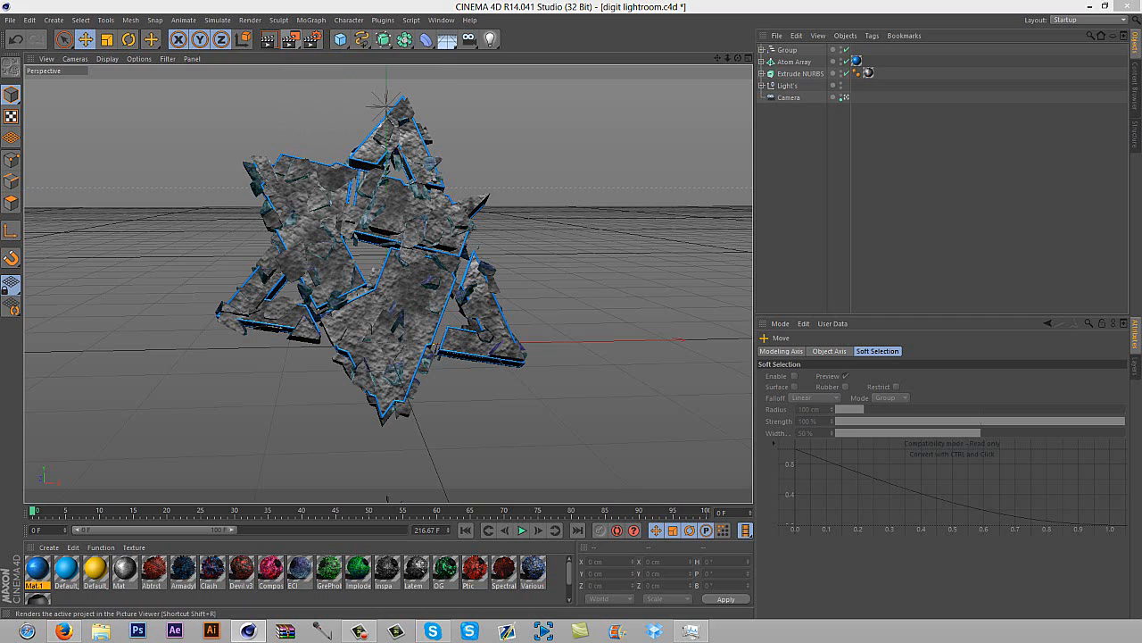
# Render the logo scene in the Picture Viewer and fit the whole image in view
pyautogui.click(291, 39)
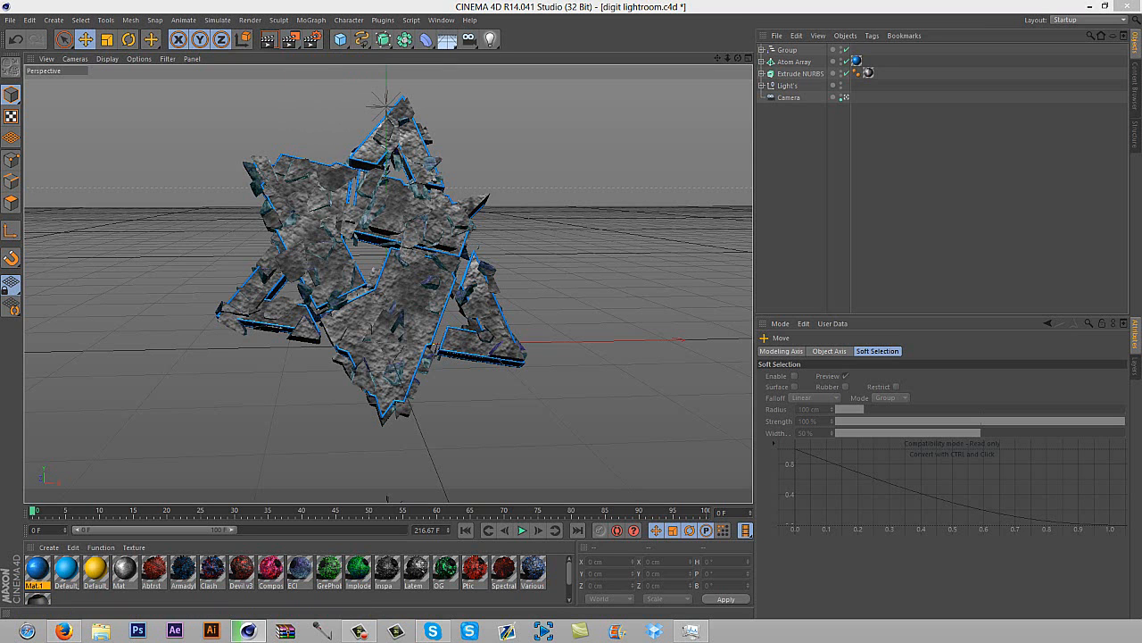
pyautogui.moveTo(72, 246); pyautogui.dragTo(805, 44)
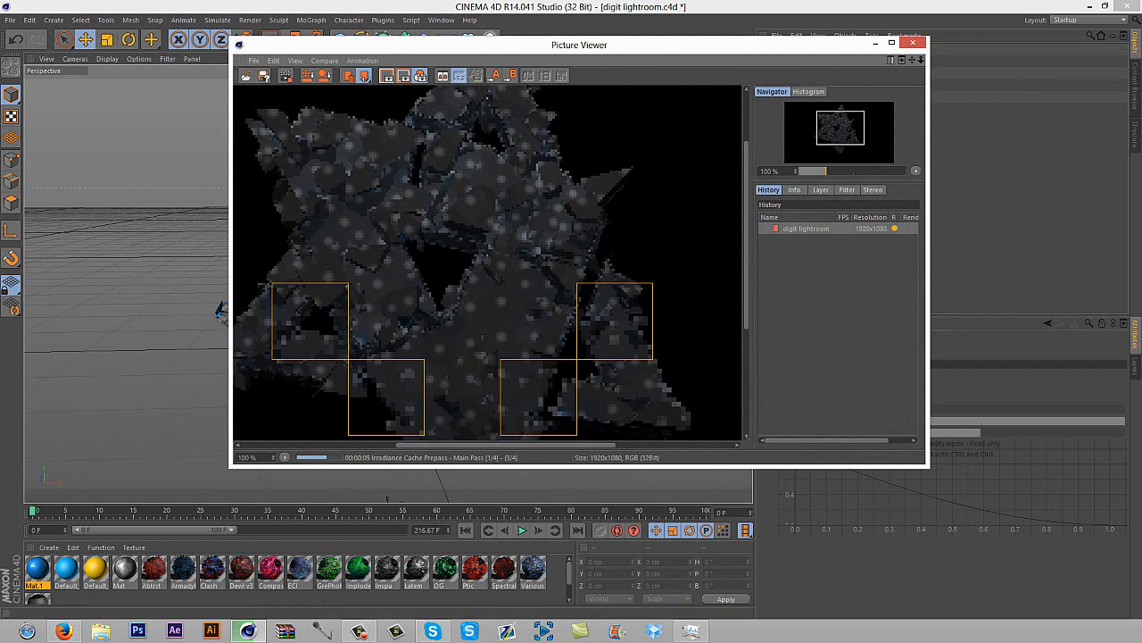
pyautogui.scroll(-3, 488, 262)
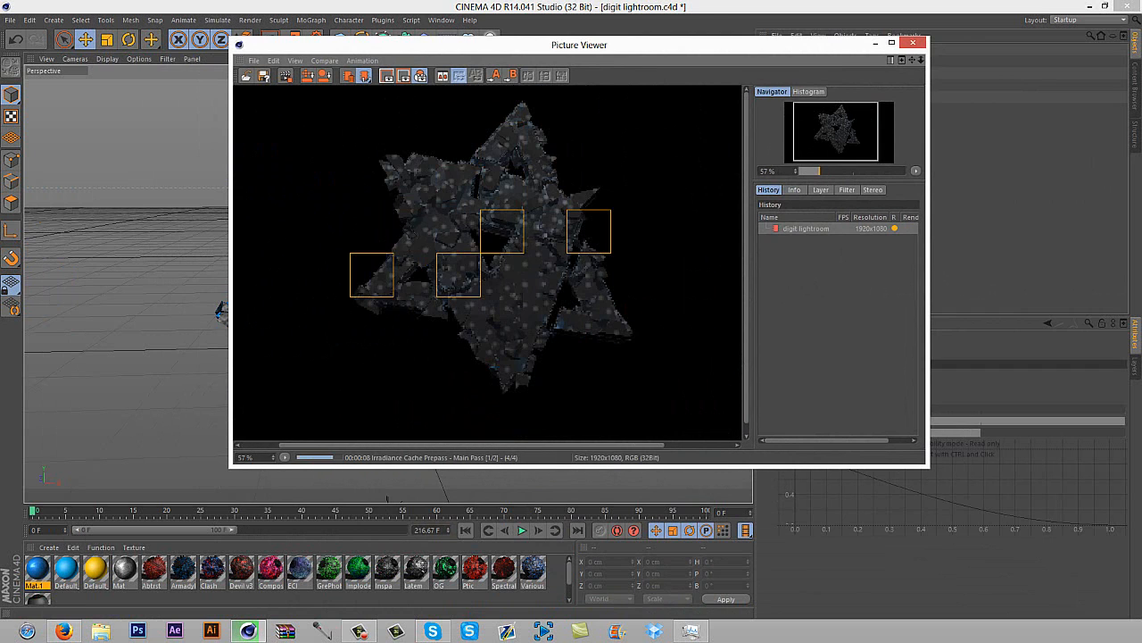